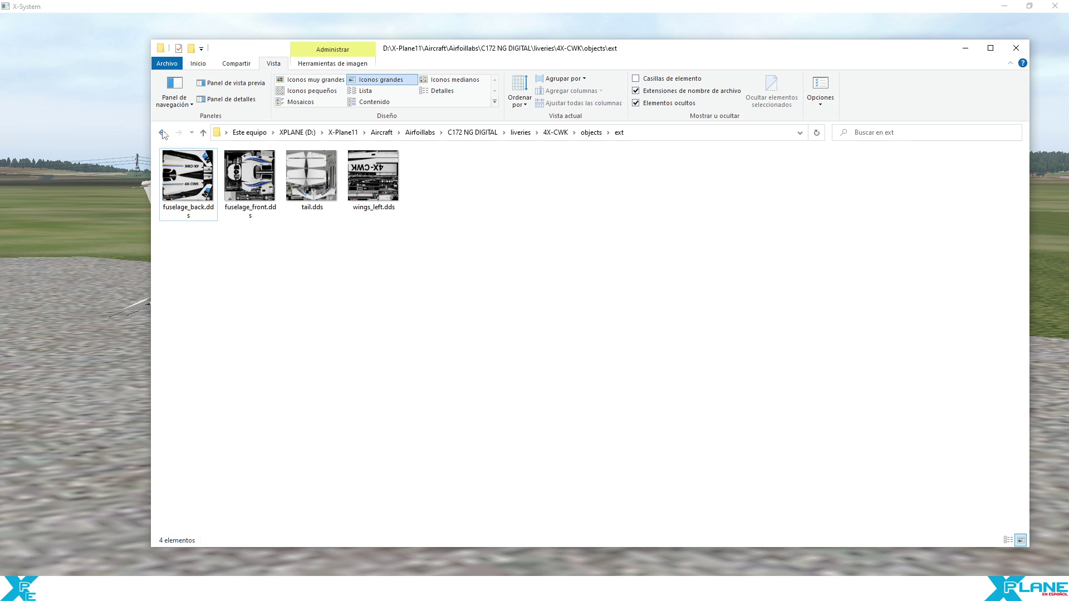
# Step: Return from the 4X-CWK textures to the liveries folder and look inside the D-ECWQ livery
pyautogui.click(162, 133)
pyautogui.click(162, 133)
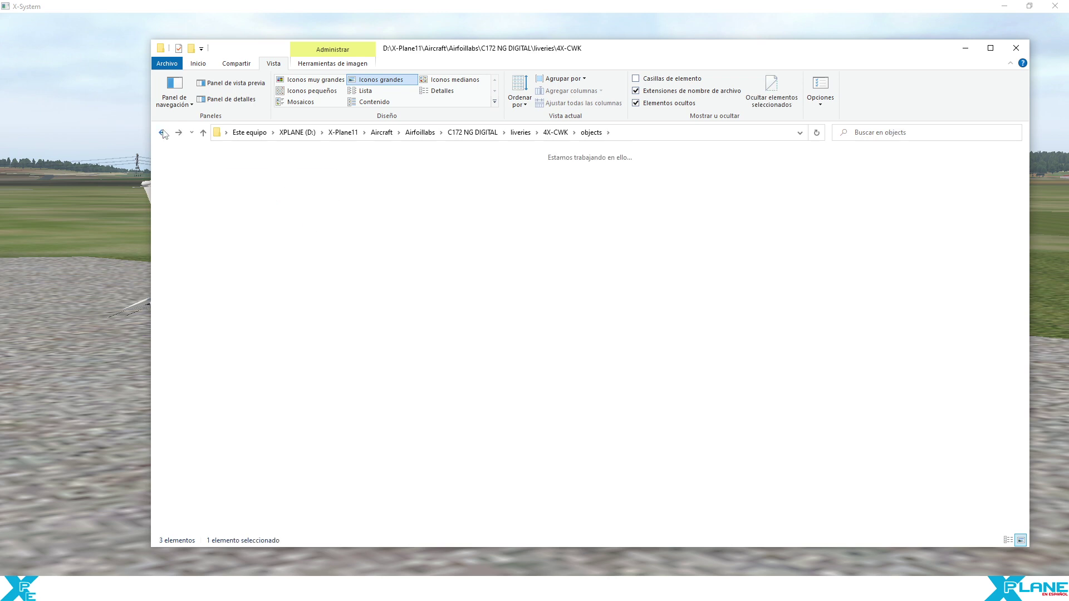
pyautogui.click(163, 133)
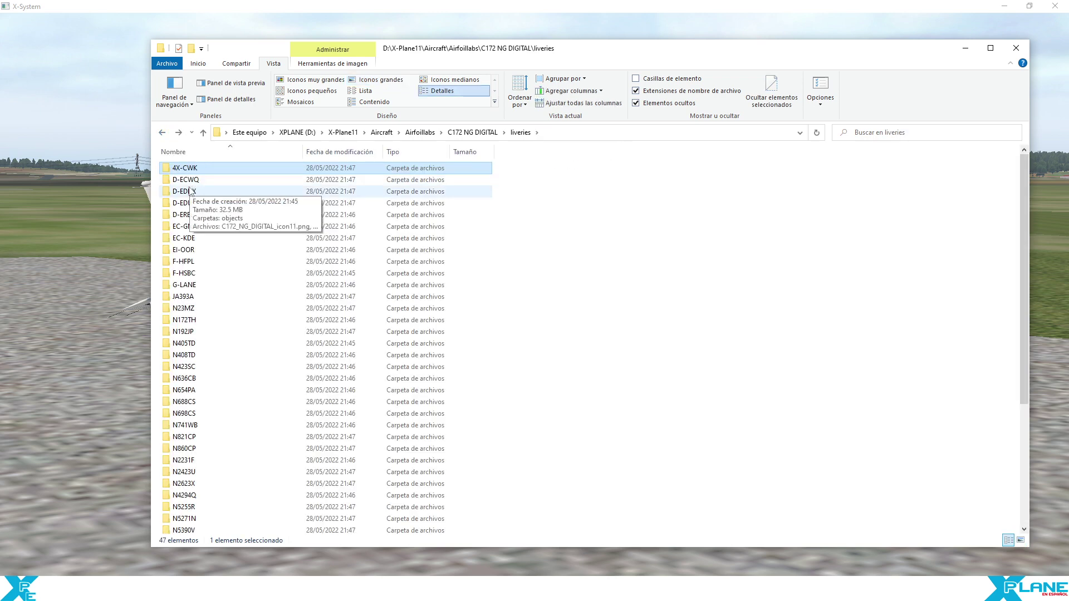
pyautogui.click(187, 180)
pyautogui.doubleClick(187, 180)
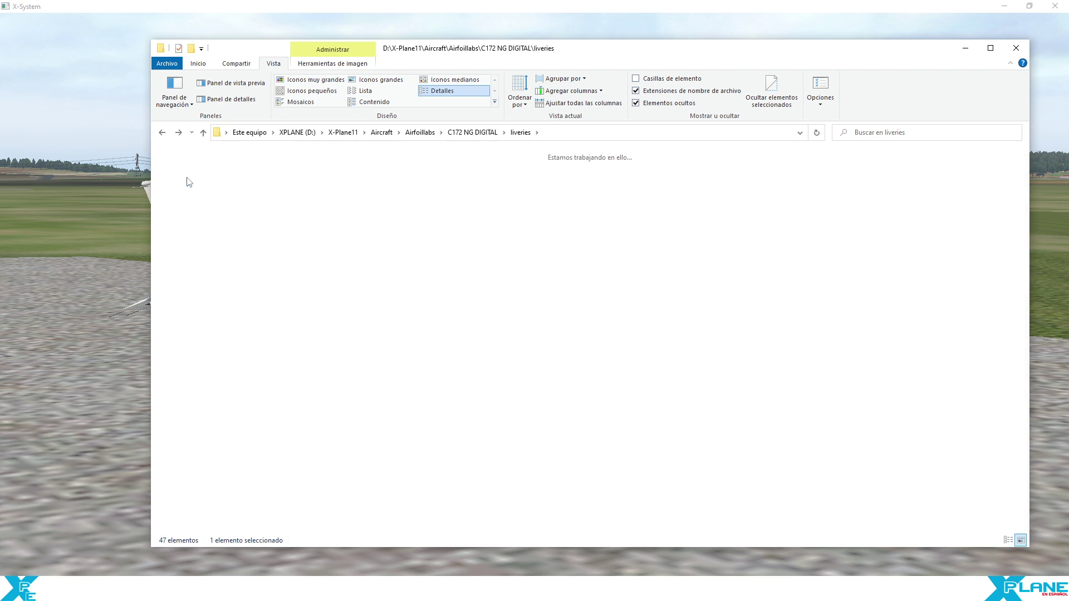
pyautogui.click(162, 132)
# Step: Examine the texture files in the N408TD livery's objects\ext folder and return to the liveries folder
pyautogui.click(201, 183)
pyautogui.doubleClick(200, 184)
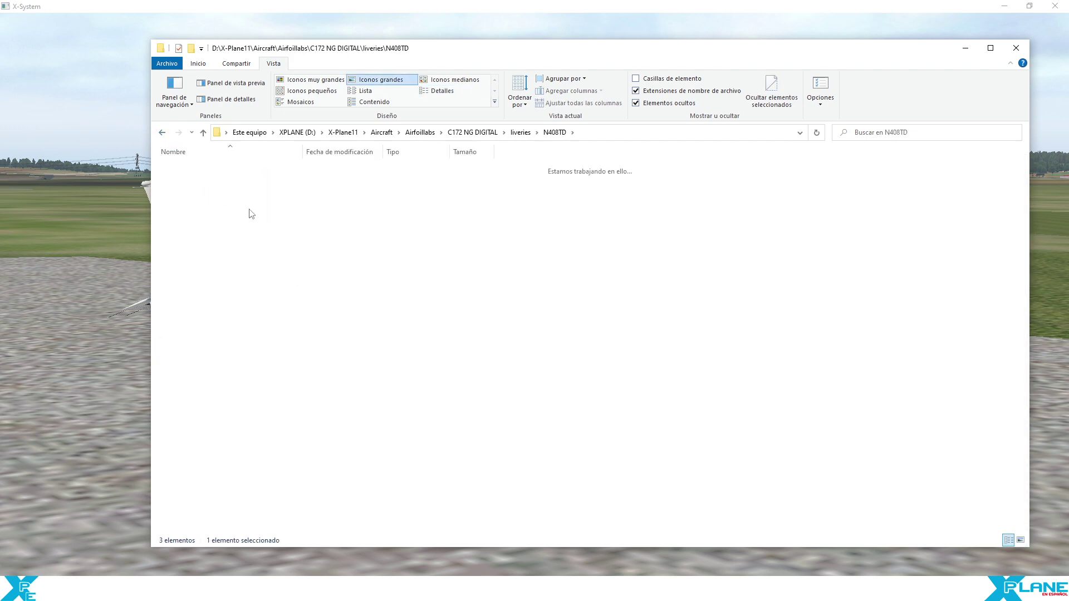
pyautogui.doubleClick(195, 178)
pyautogui.doubleClick(196, 176)
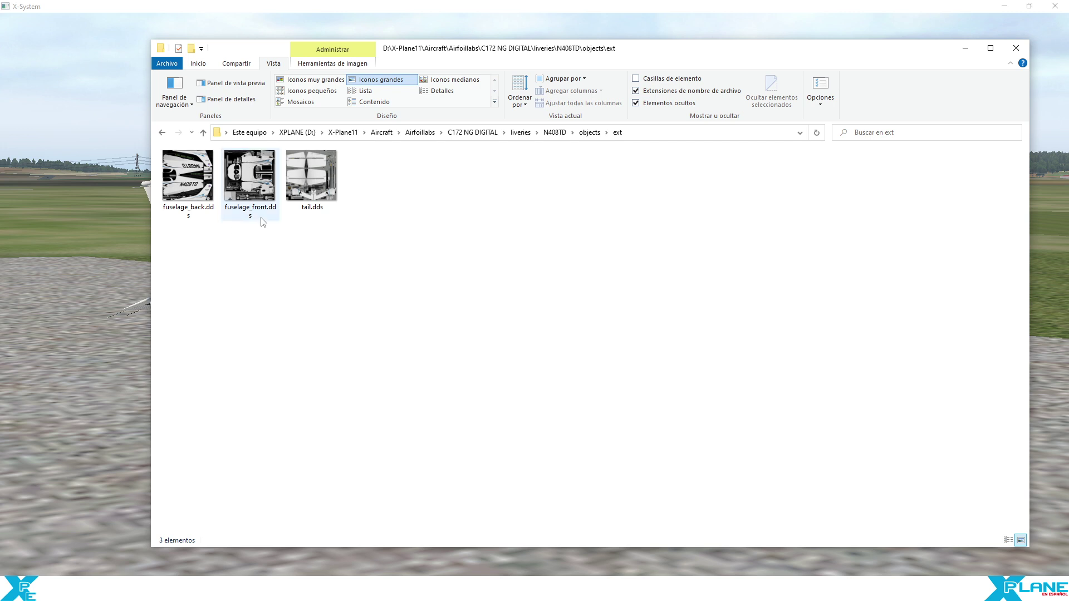
pyautogui.click(163, 134)
pyautogui.click(163, 134)
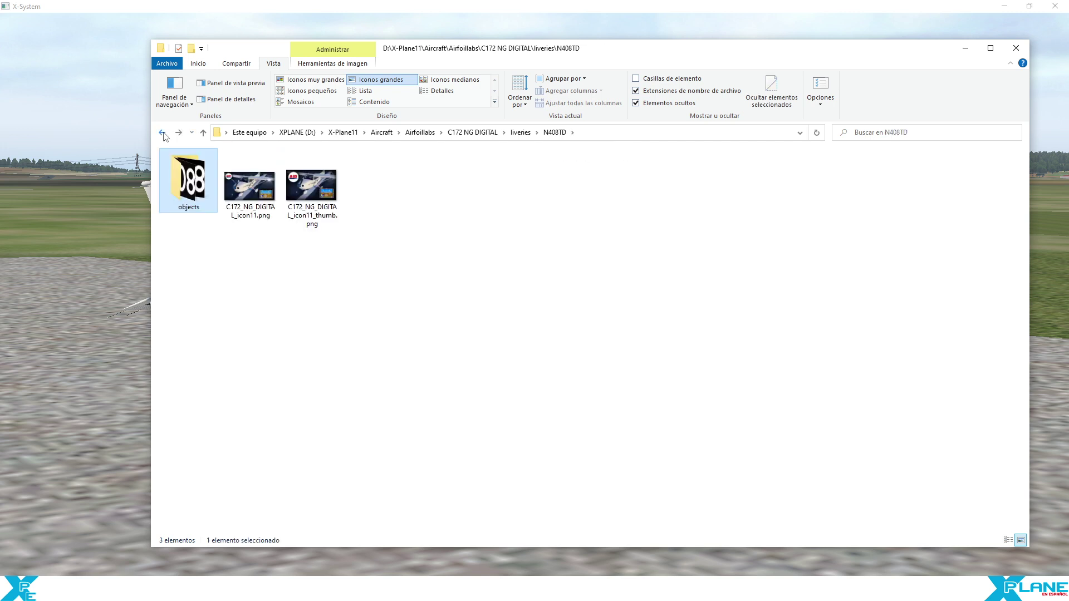
pyautogui.click(164, 134)
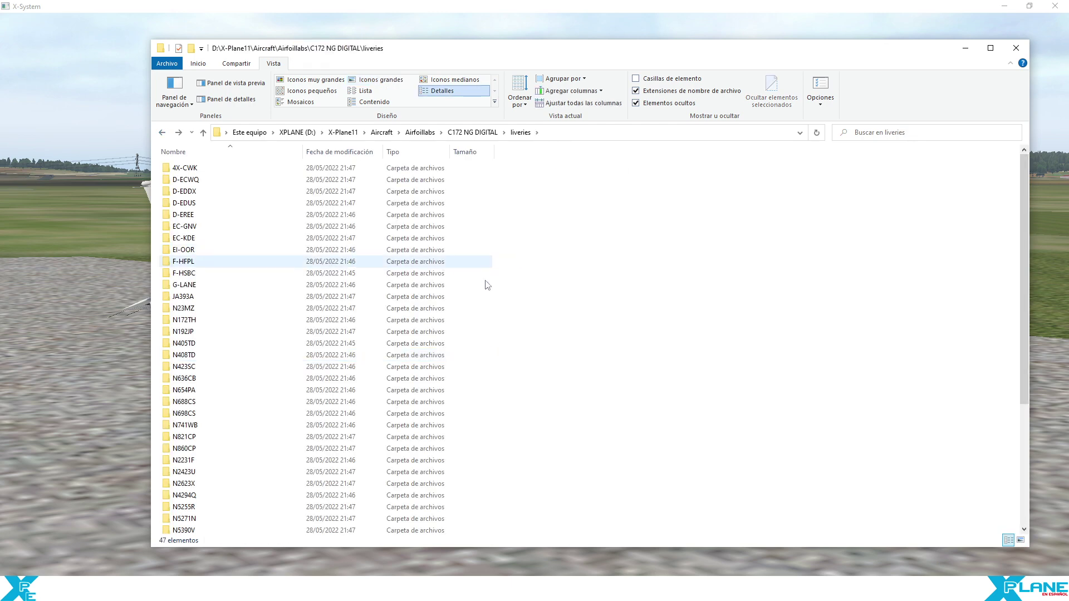
# Step: Switch to Chrome, view the first Cessna 172 photo on PlaneCheck at full size, and return to File Explorer
pyautogui.hotkey('alt', 'Tab')
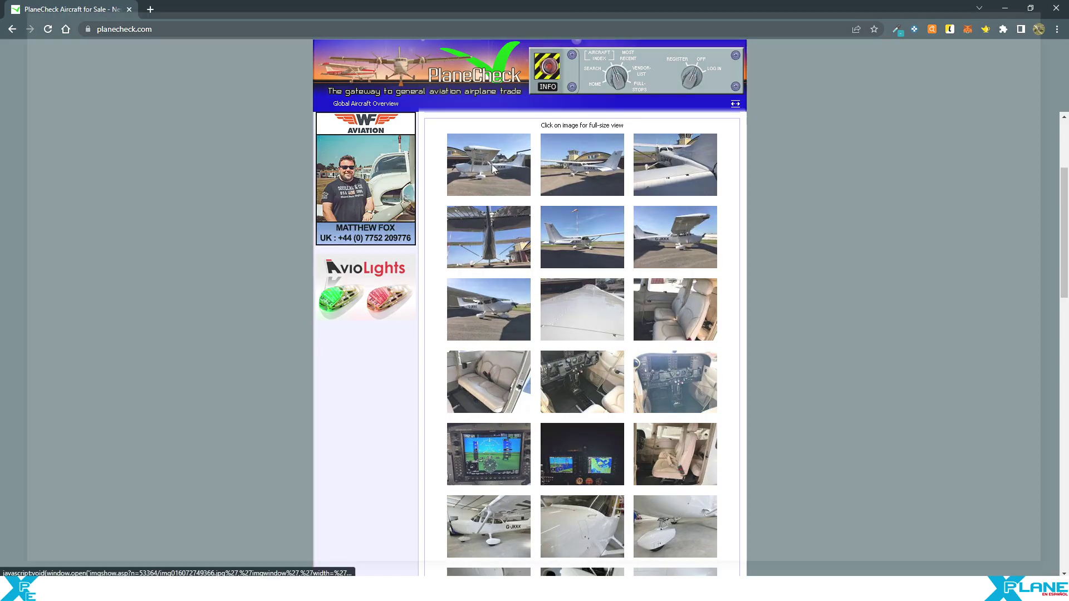
pyautogui.click(476, 181)
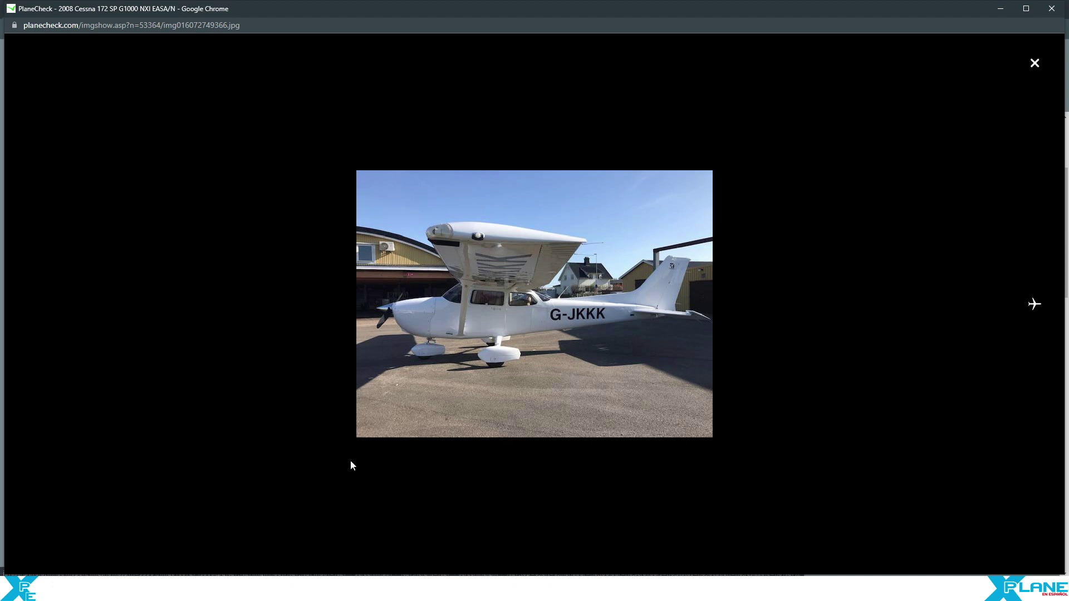
pyautogui.hotkey('alt', 'Tab')
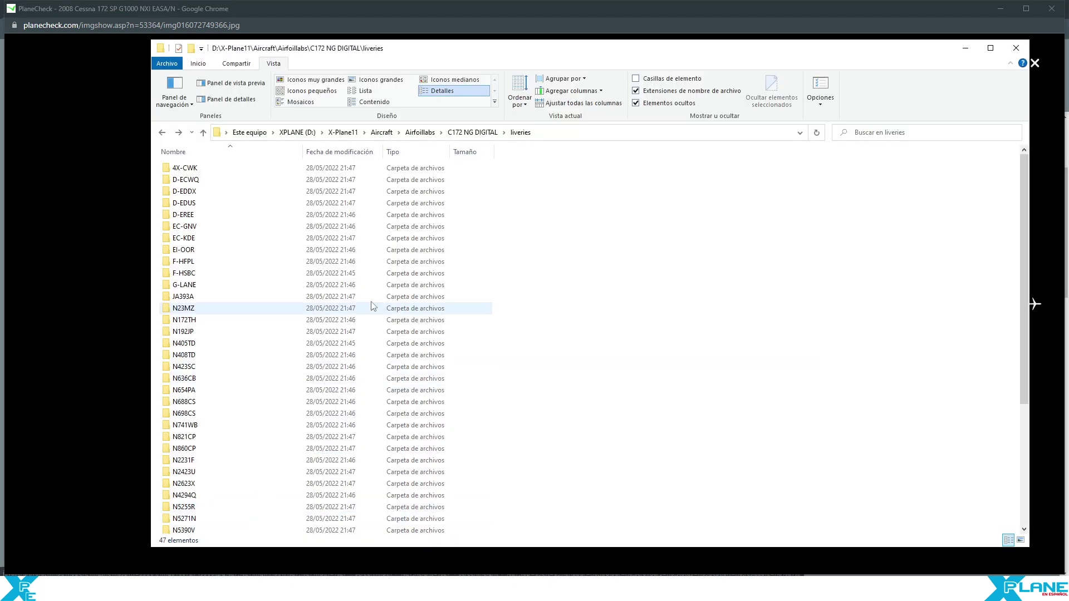
# Step: Create a new folder named G-JKKK inside the liveries folder
pyautogui.rightClick(518, 226)
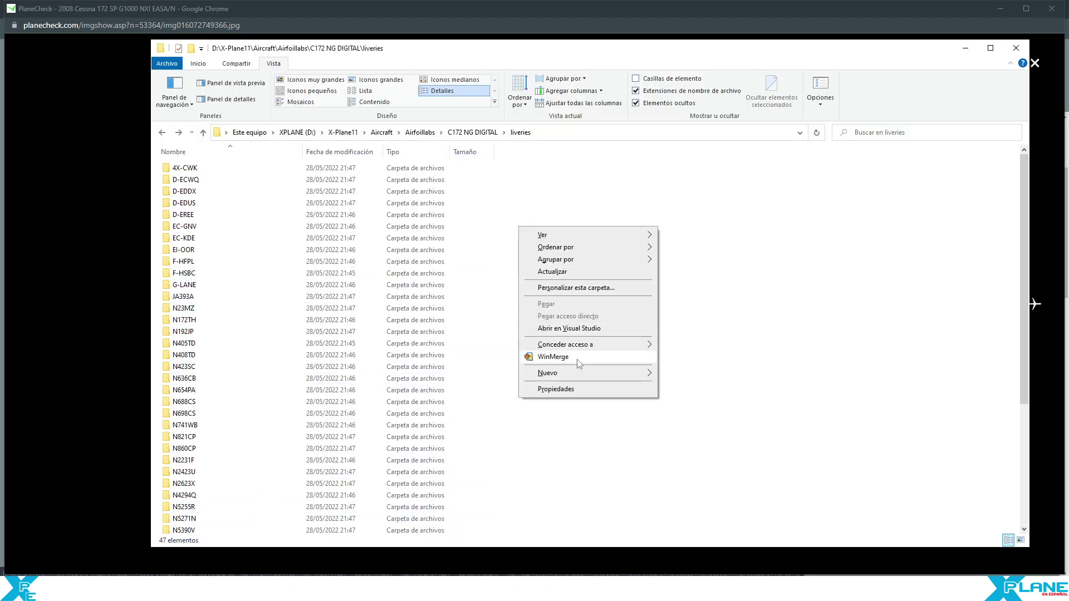
pyautogui.moveTo(572, 374)
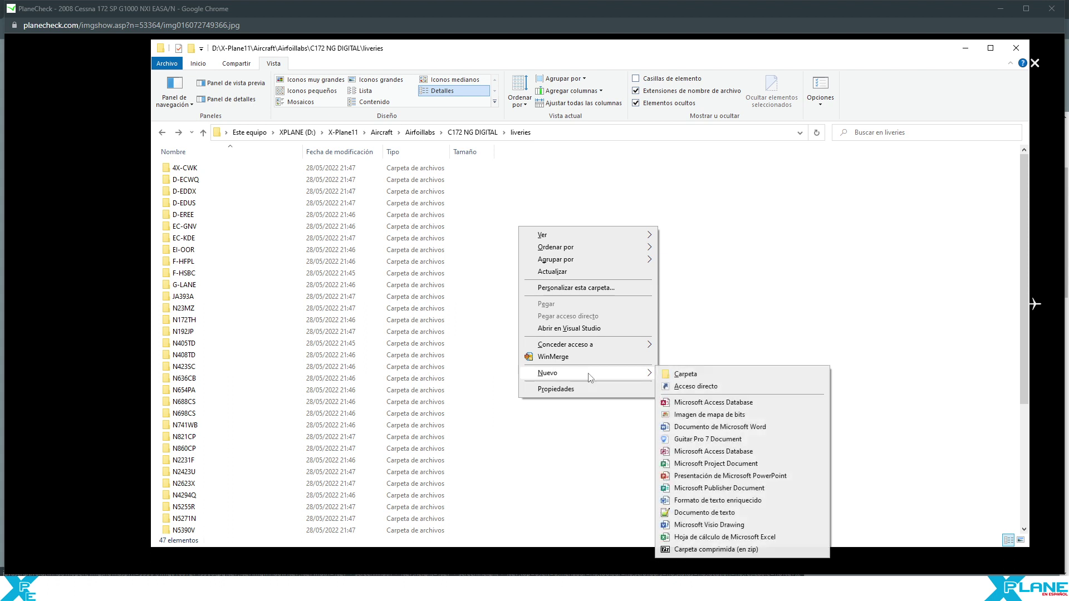
pyautogui.click(685, 373)
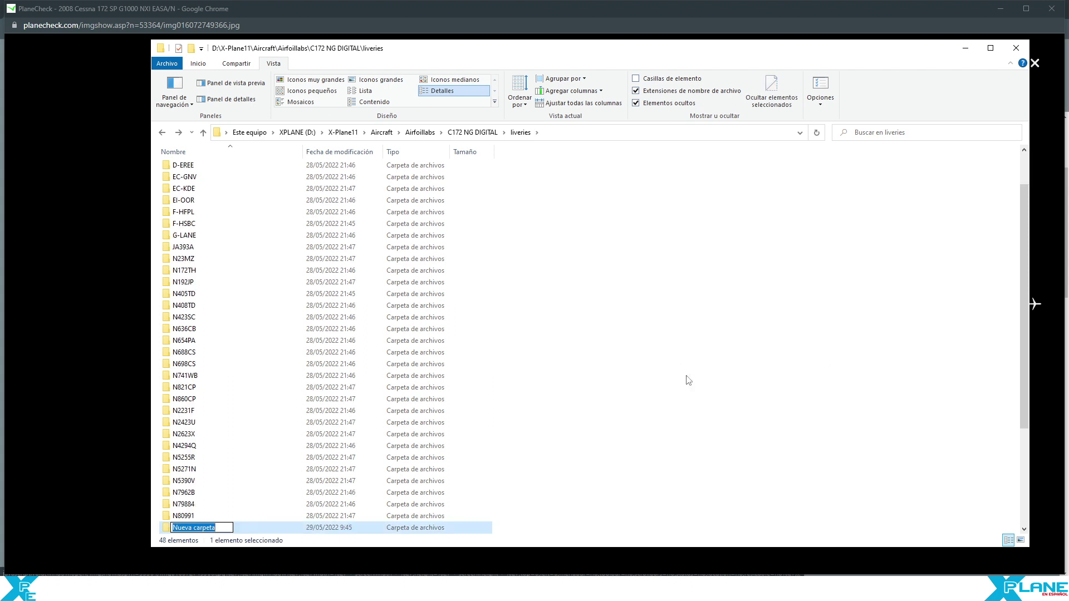
pyautogui.write('G-JKKK')
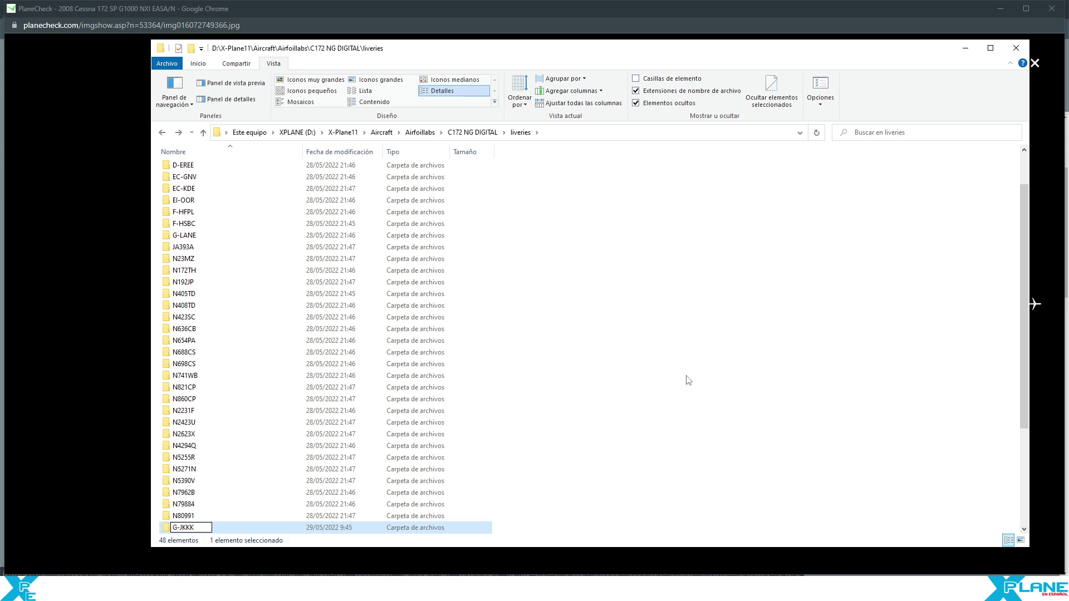
pyautogui.press('Return')
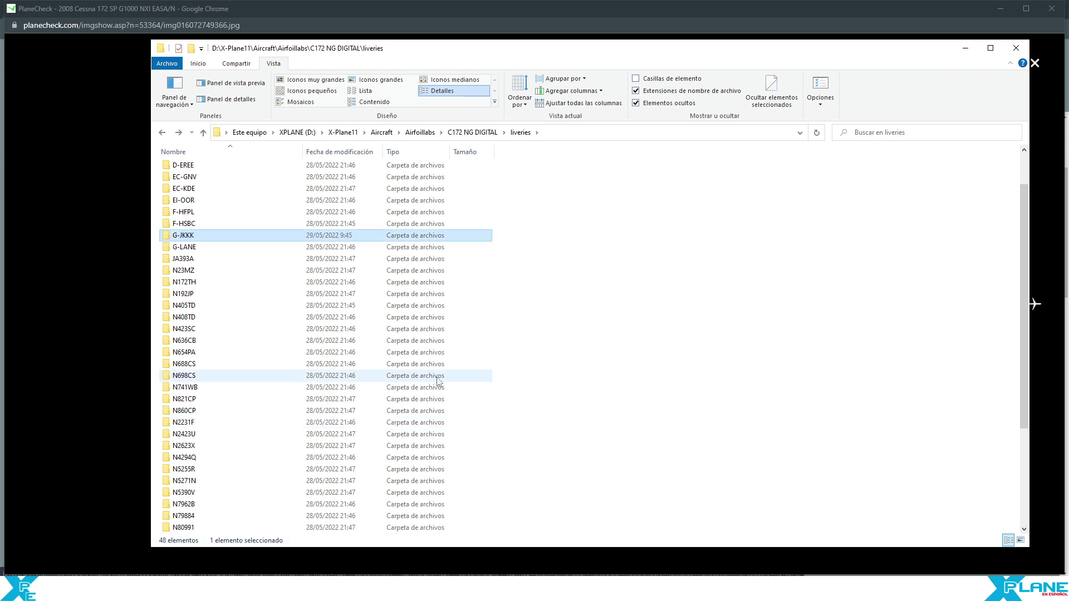
# Step: Copy C172_NG_DIGITAL_icon11.png and C172_NG_DIGITAL_icon11_thumb.png from the D-EDDX livery folder
pyautogui.scroll(2, 616, 342)
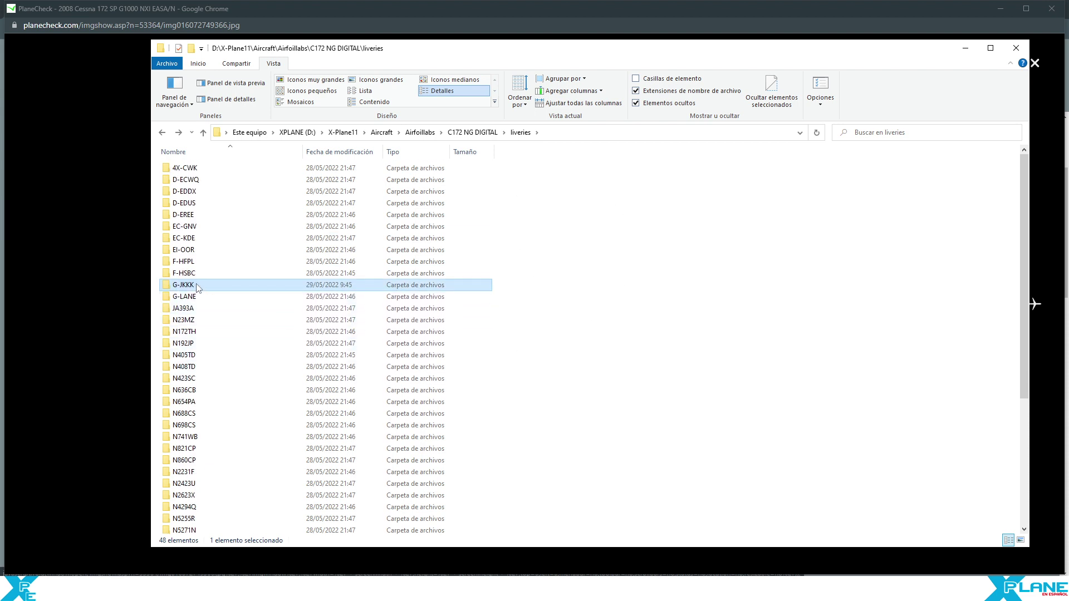
pyautogui.moveTo(190, 288)
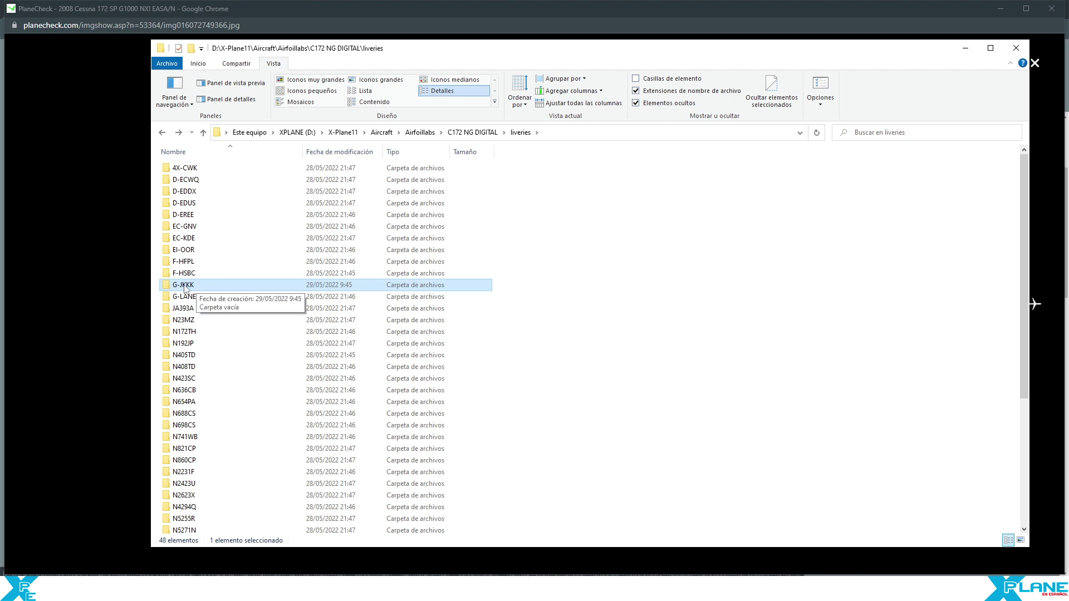
pyautogui.doubleClick(191, 194)
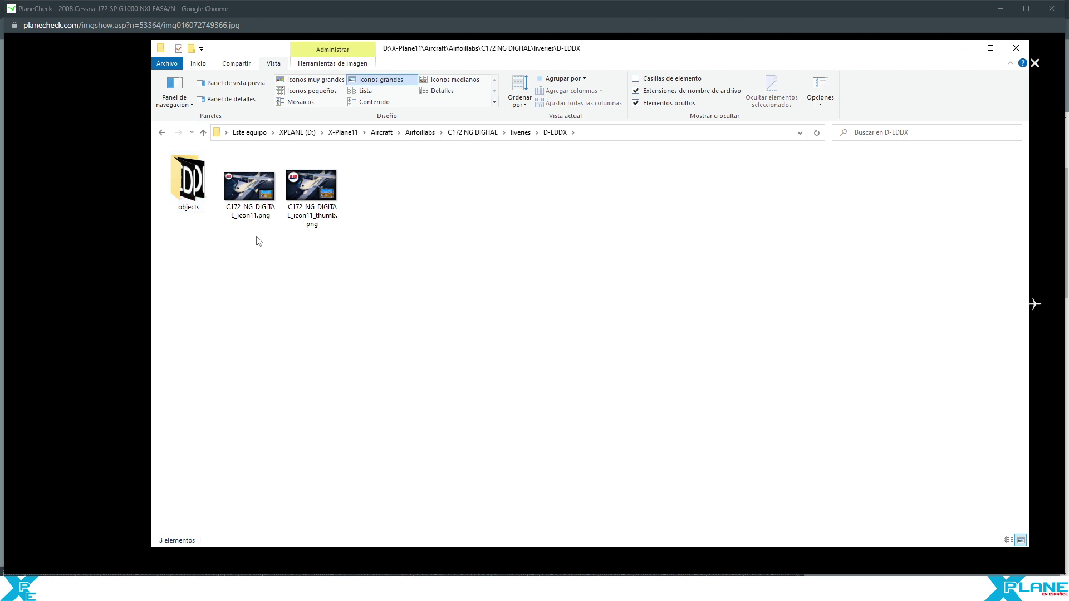
pyautogui.moveTo(419, 280); pyautogui.dragTo(240, 167)
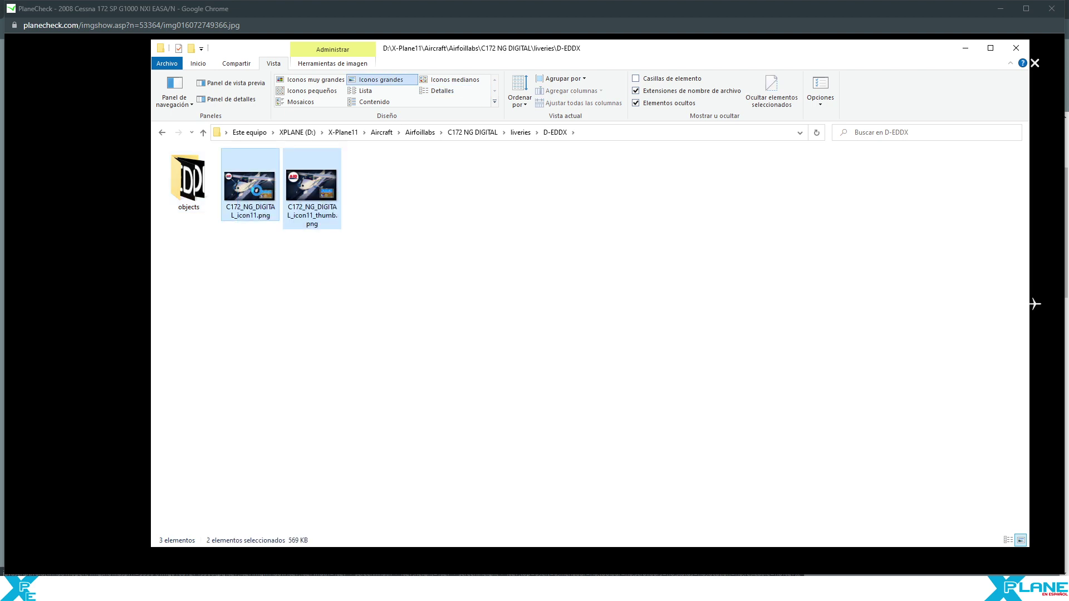
pyautogui.rightClick(255, 189)
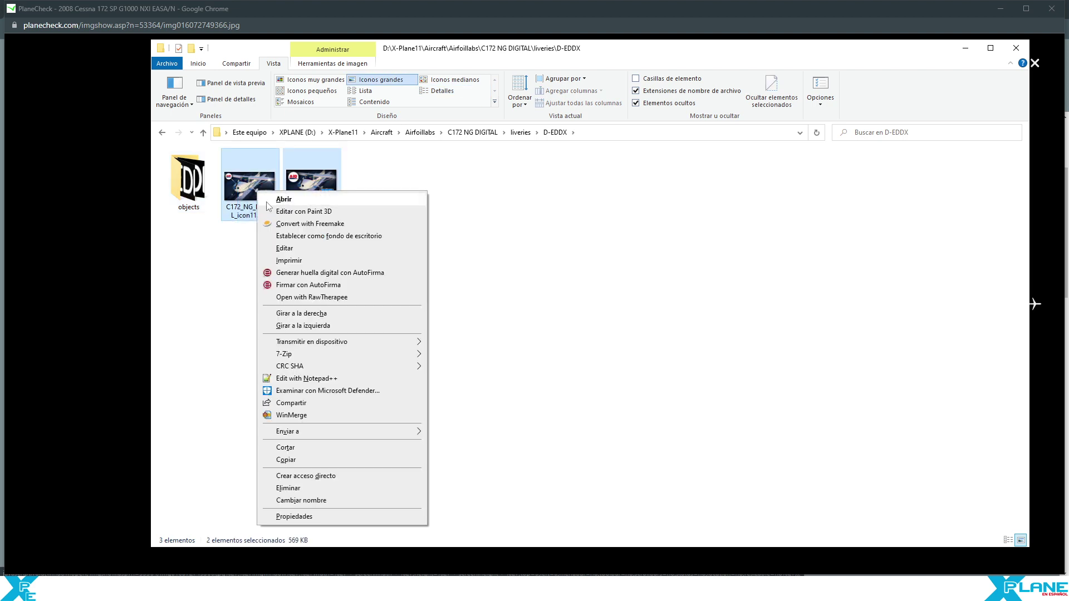
pyautogui.click(308, 461)
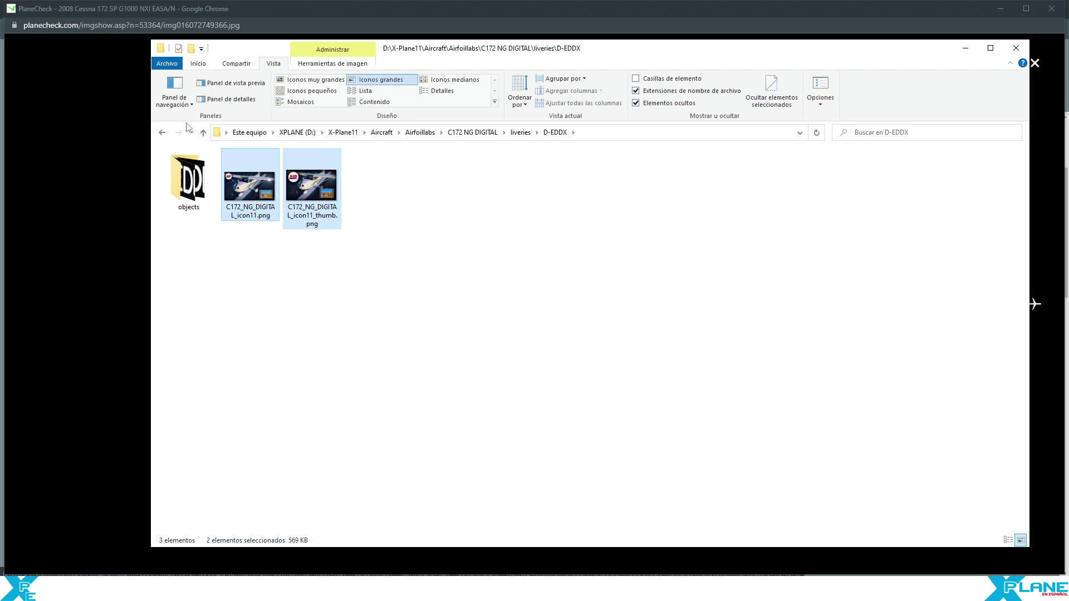
# Step: Paste the two copied icon images into the G-JKKK folder and show its contents as large icons
pyautogui.click(162, 133)
pyautogui.click(162, 133)
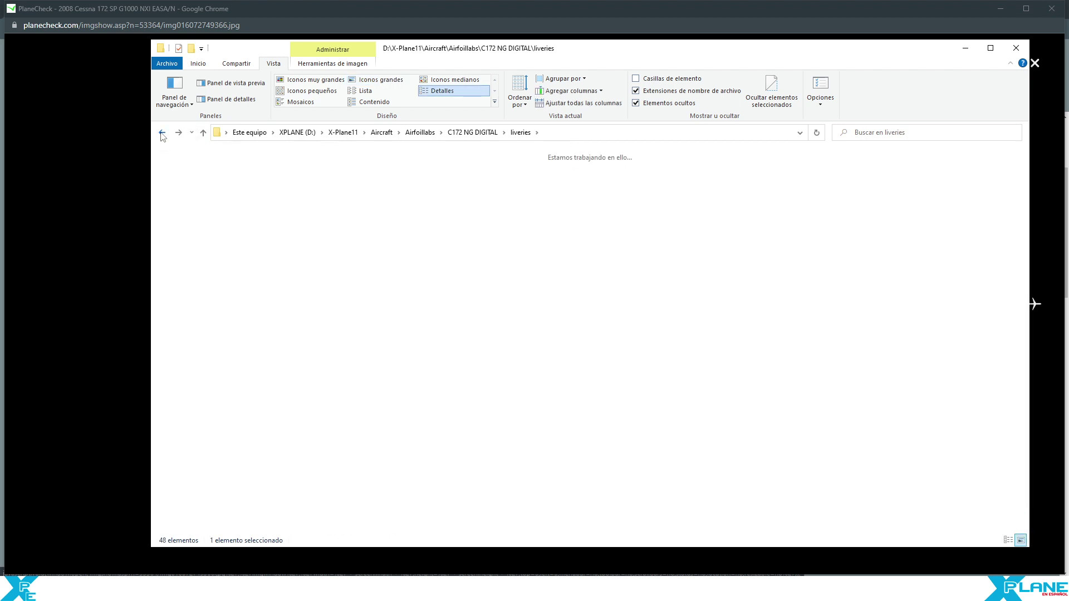
pyautogui.click(178, 133)
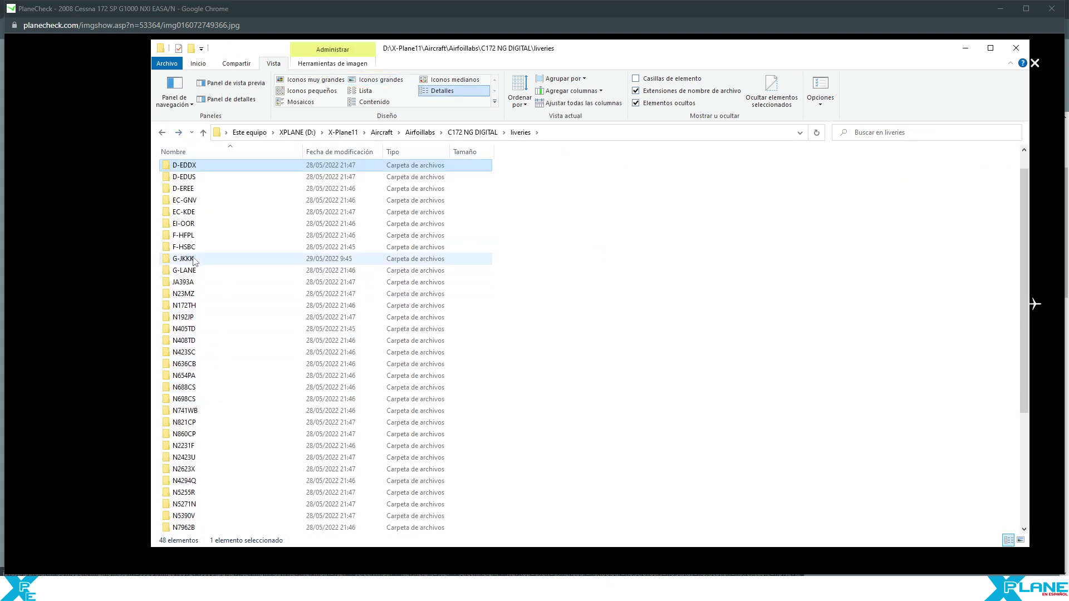
pyautogui.doubleClick(185, 260)
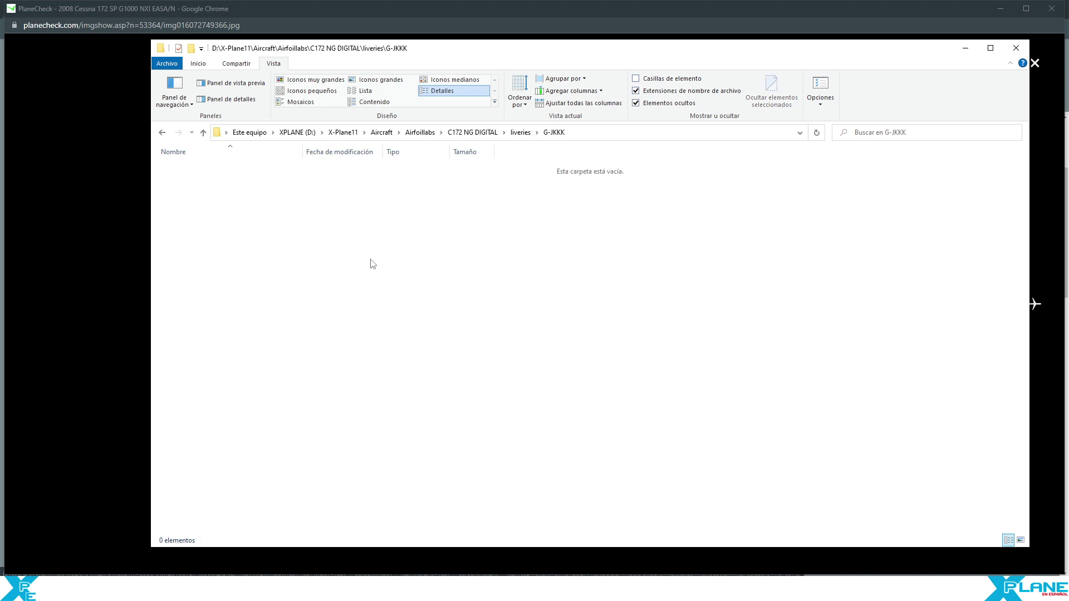
pyautogui.rightClick(371, 260)
pyautogui.click(407, 339)
pyautogui.click(234, 206)
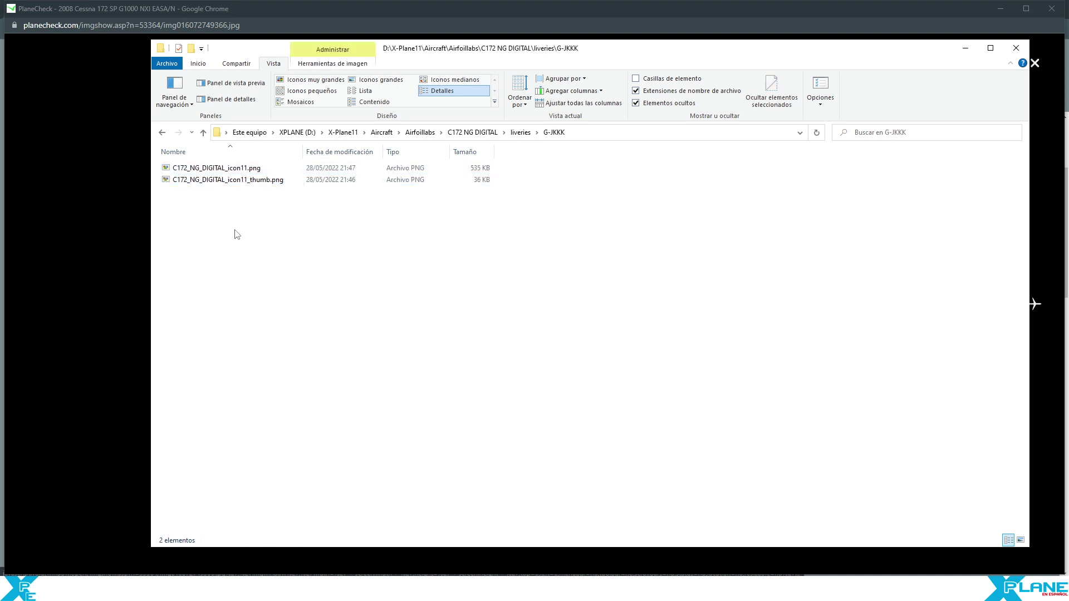
pyautogui.click(1020, 540)
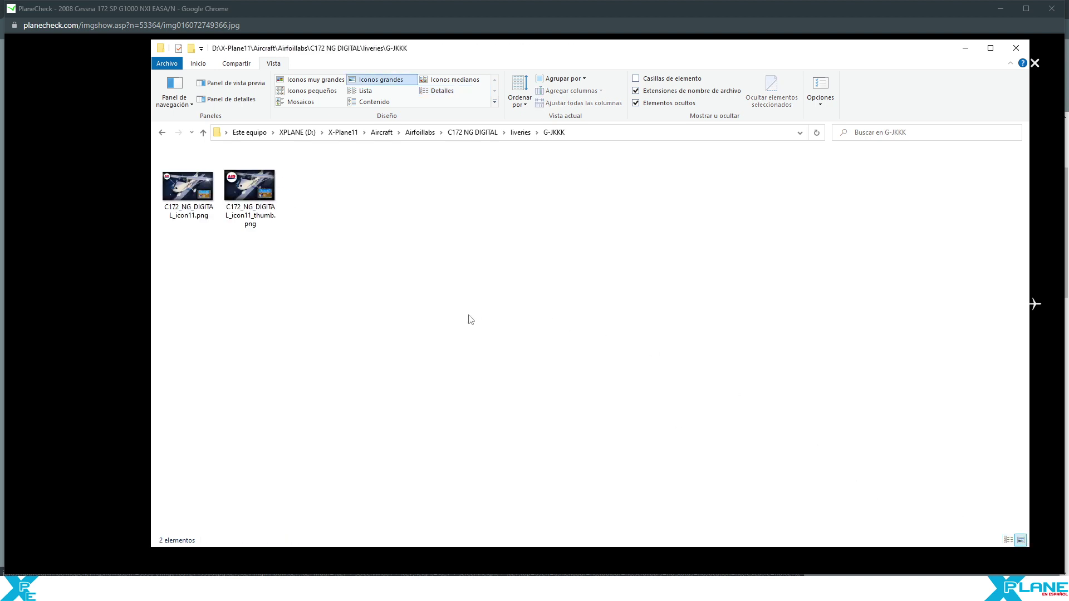
# Step: Look inside the D-EDUS and N405TD livery folders, and check the contents of N405TD's objects folder
pyautogui.click(162, 133)
pyautogui.click(196, 204)
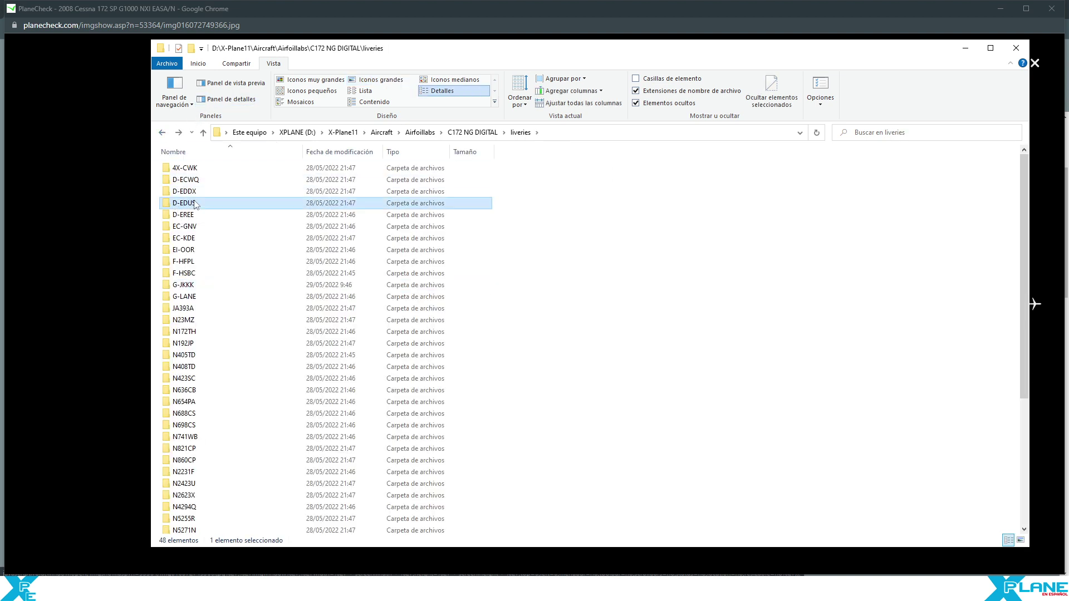
pyautogui.doubleClick(195, 203)
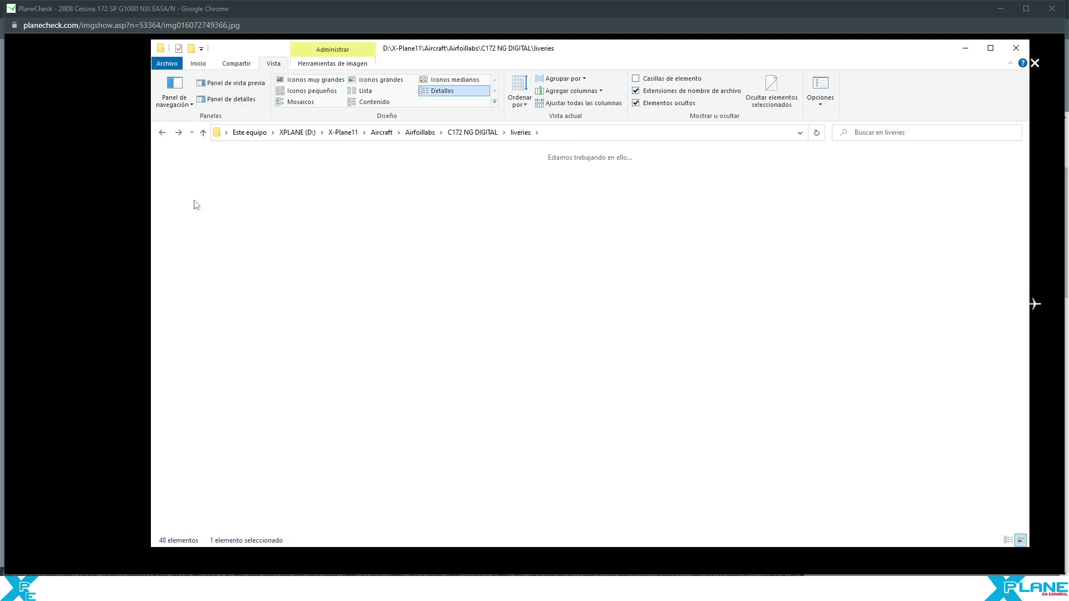
pyautogui.click(162, 133)
pyautogui.click(210, 353)
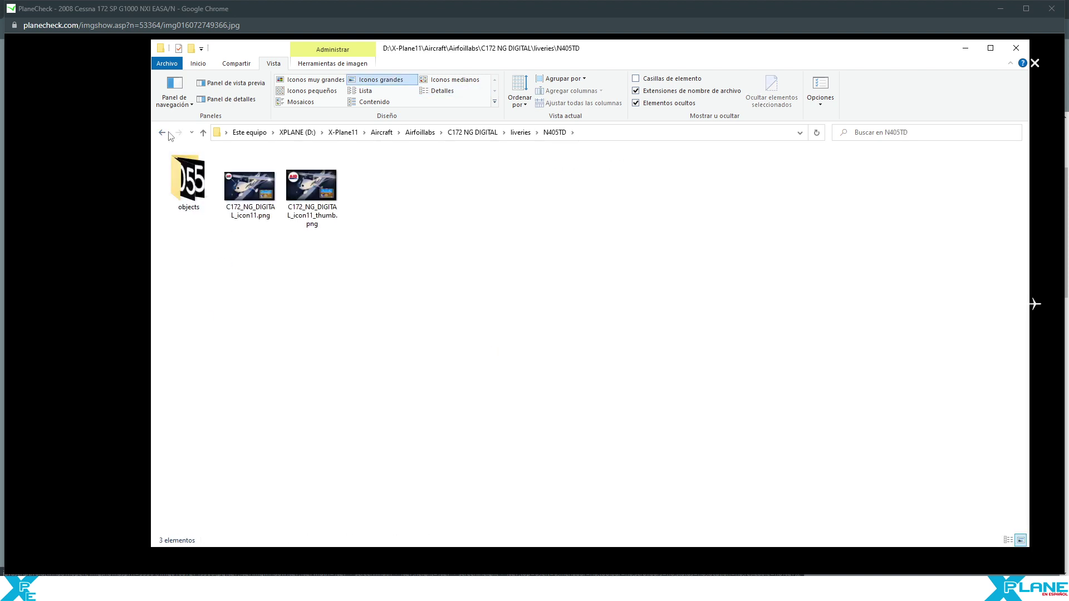
pyautogui.doubleClick(177, 169)
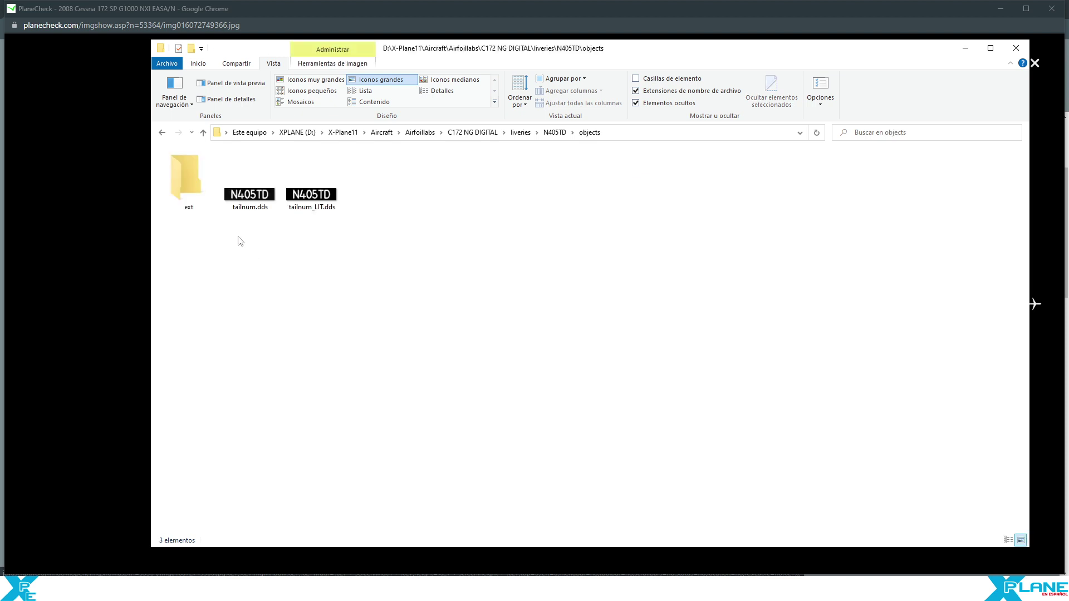
pyautogui.click(162, 133)
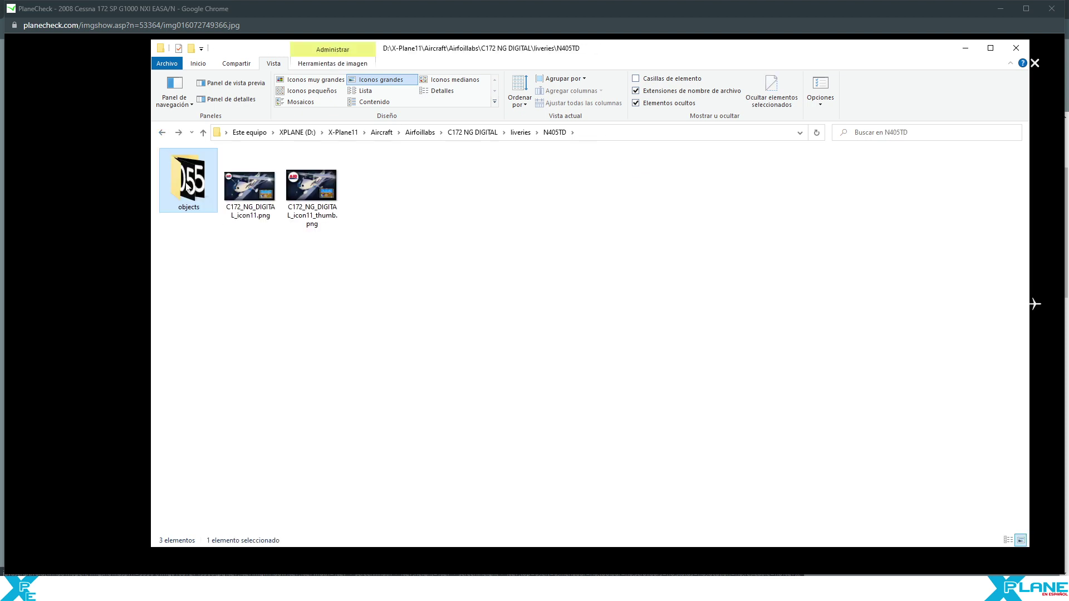
# Step: Copy the objects folder from the N405TD livery and paste it into the G-JKKK livery folder
pyautogui.rightClick(187, 184)
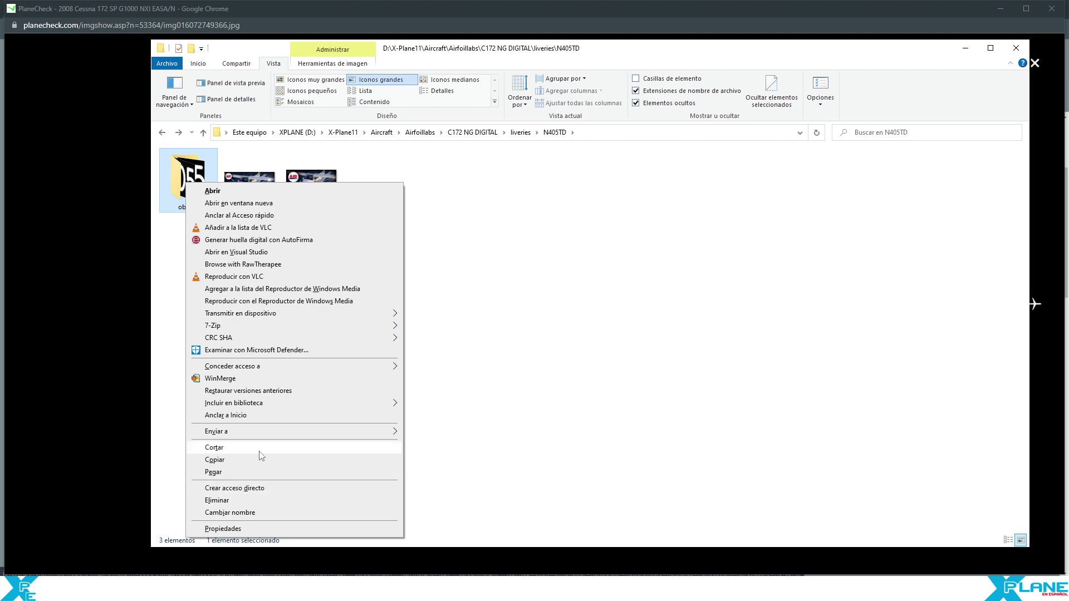
pyautogui.click(257, 460)
pyautogui.click(209, 146)
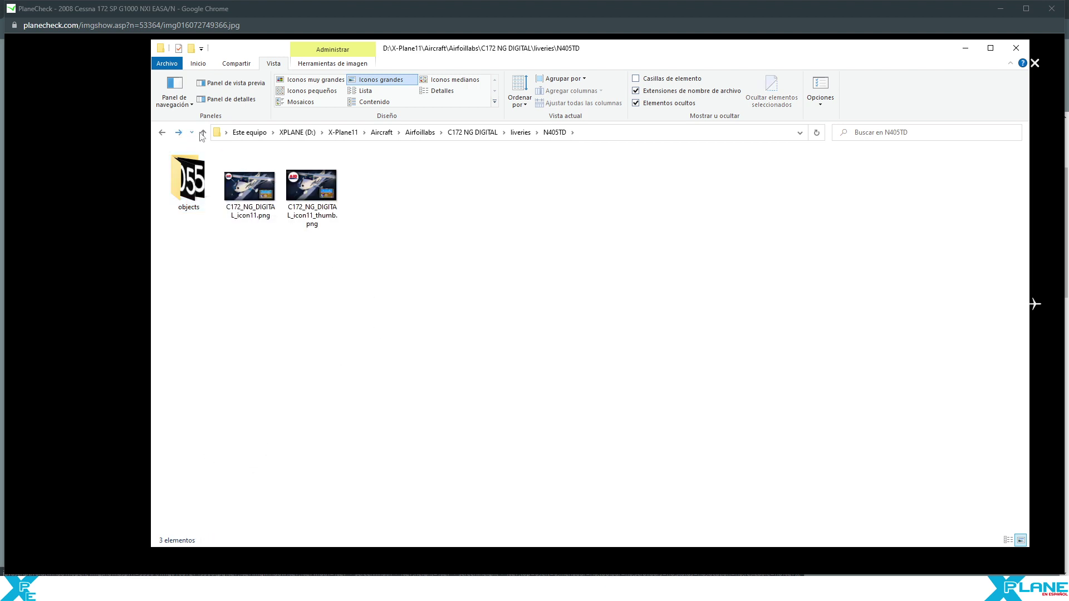
pyautogui.click(203, 133)
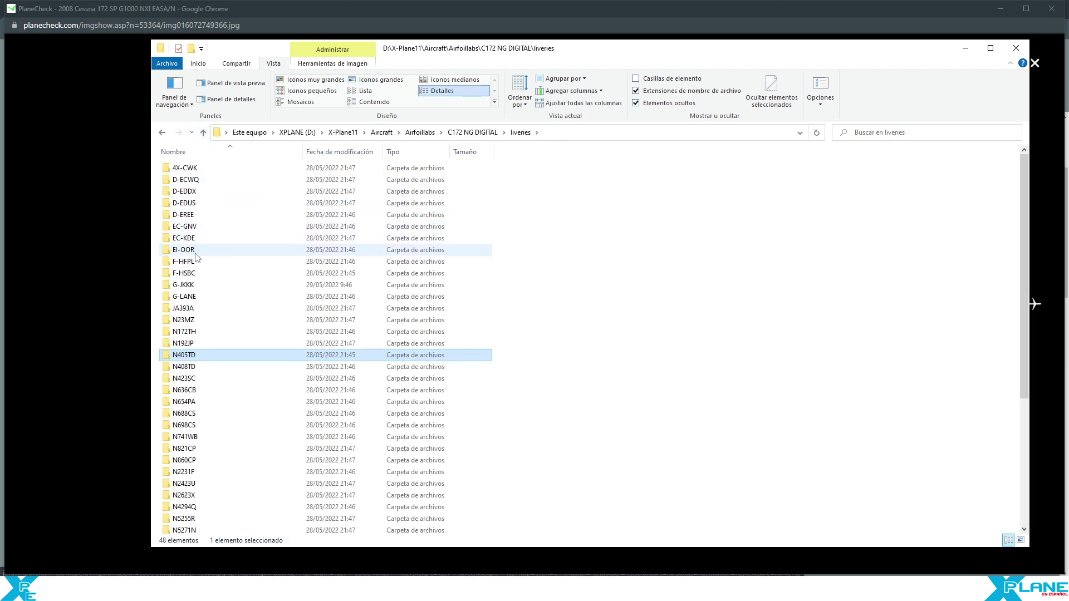
pyautogui.doubleClick(186, 285)
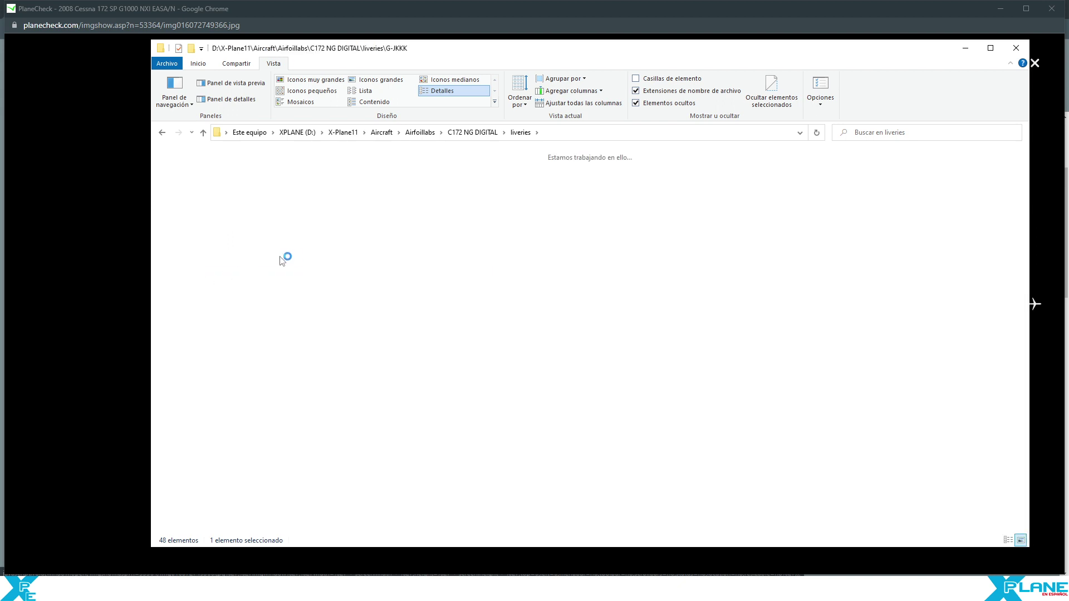
pyautogui.rightClick(278, 256)
pyautogui.click(315, 332)
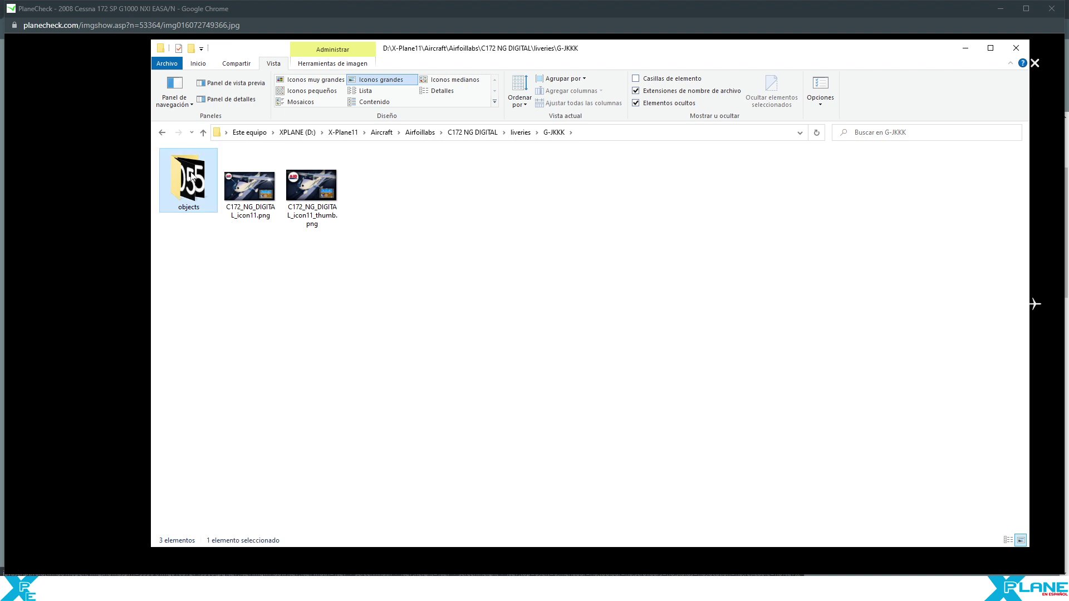
# Step: Check the contents of G-JKKK's objects folder and its ext subfolder, and return to the G-JKKK folder
pyautogui.doubleClick(190, 176)
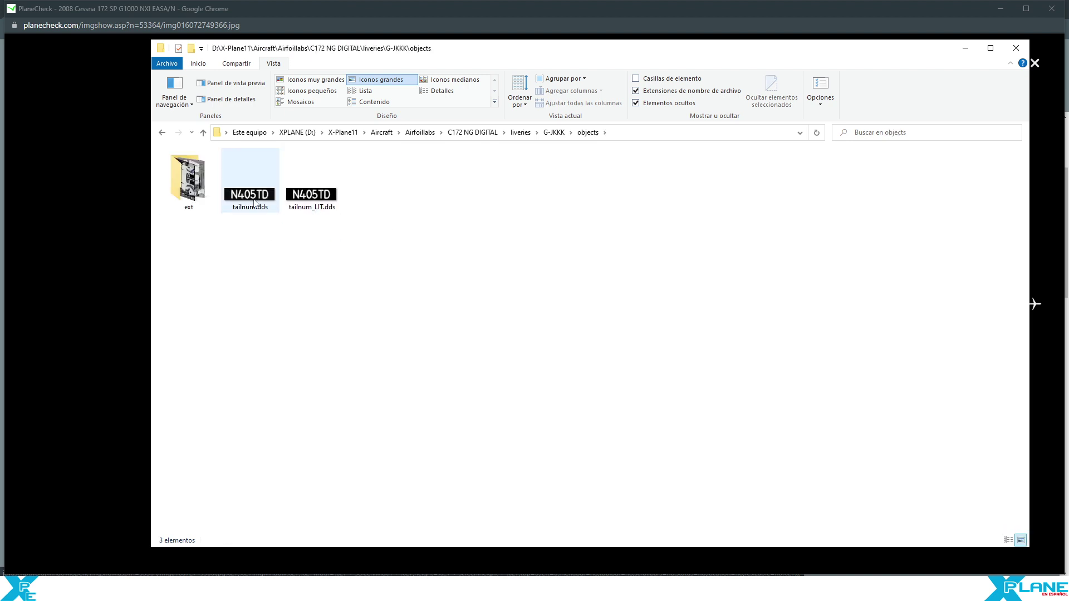
pyautogui.doubleClick(189, 177)
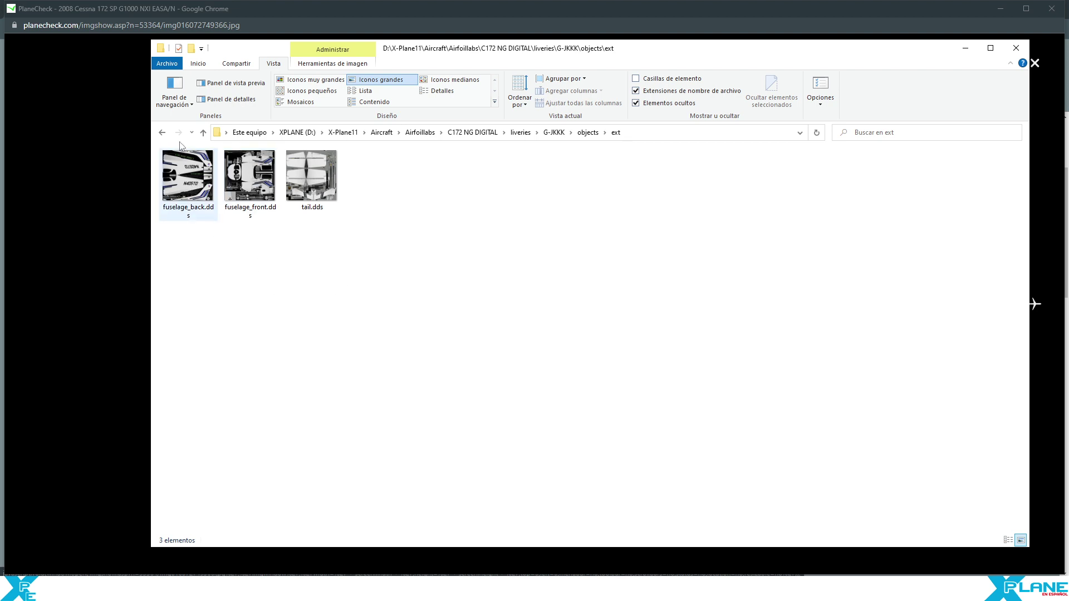
pyautogui.click(162, 132)
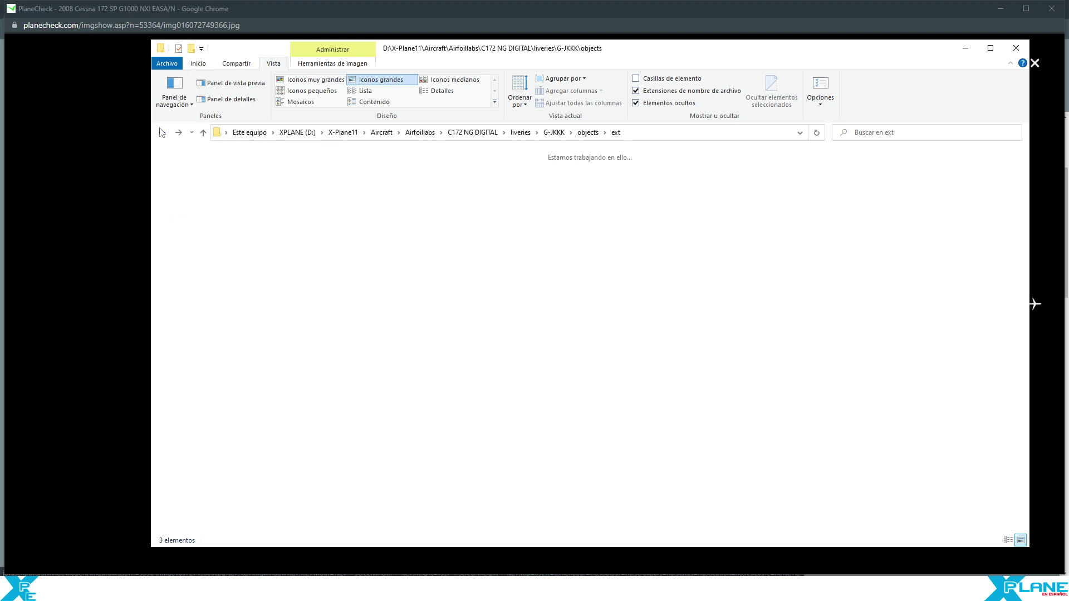
pyautogui.click(162, 132)
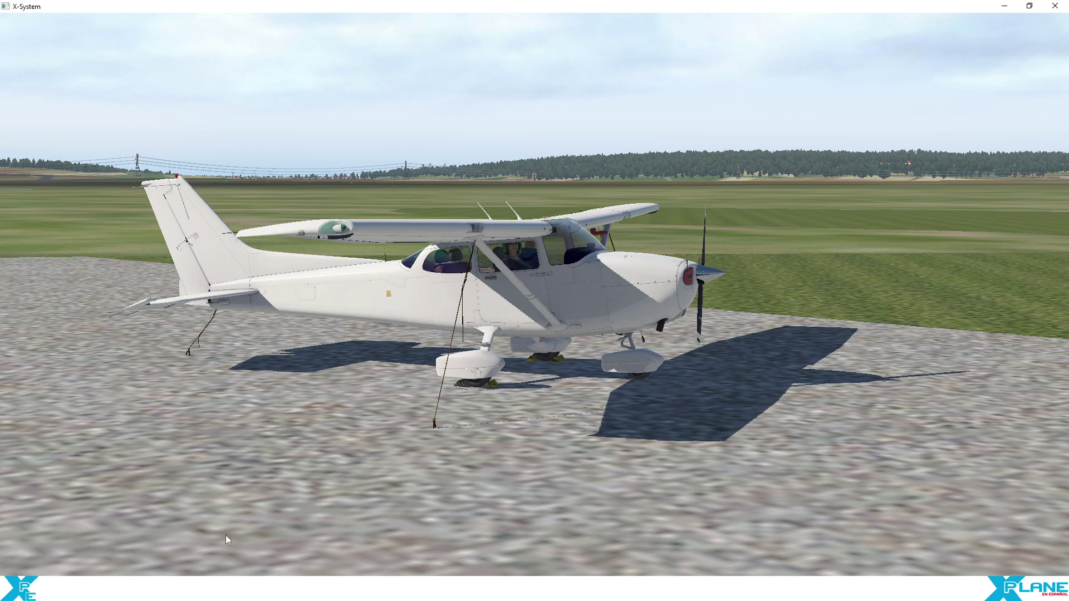
# Step: Switch back to File Explorer and look through the aircraft's main objects folder inside C172 NG DIGITAL
pyautogui.hotkey('alt', 'Tab')
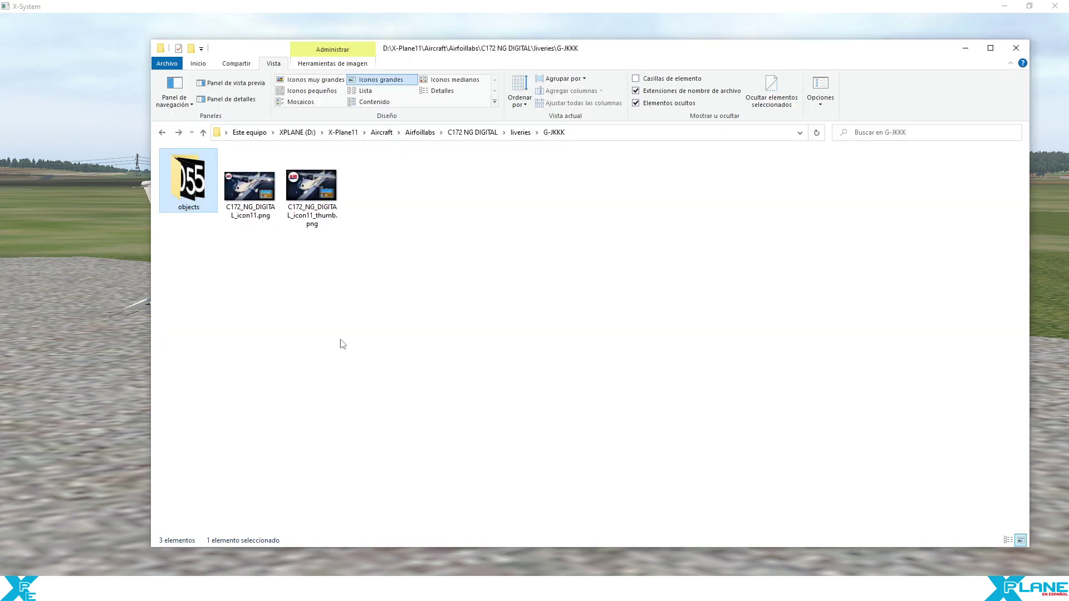
pyautogui.click(162, 132)
pyautogui.click(191, 133)
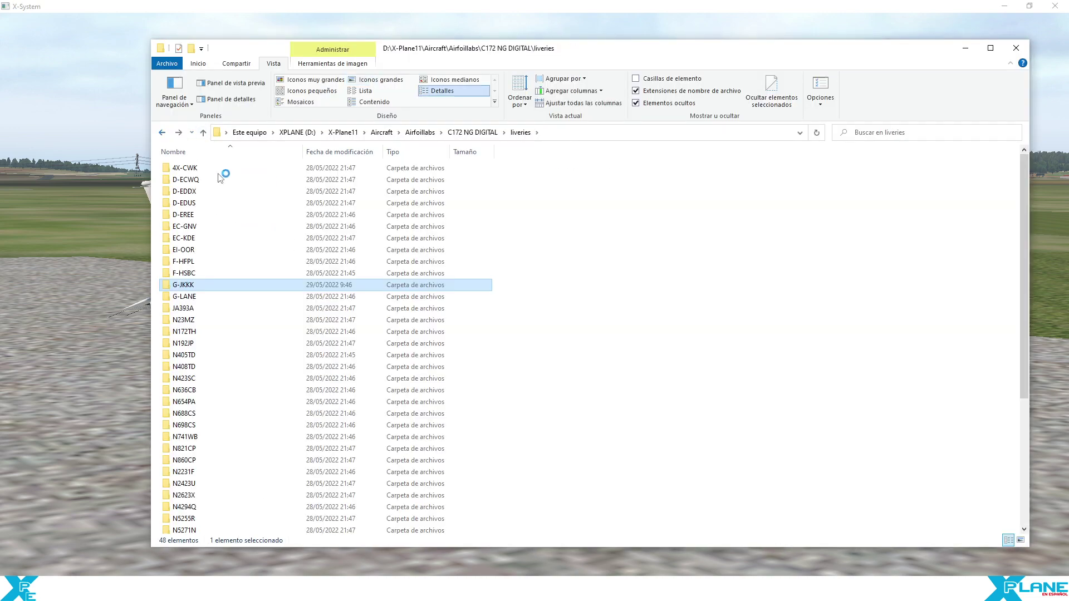
pyautogui.click(195, 150)
pyautogui.click(203, 132)
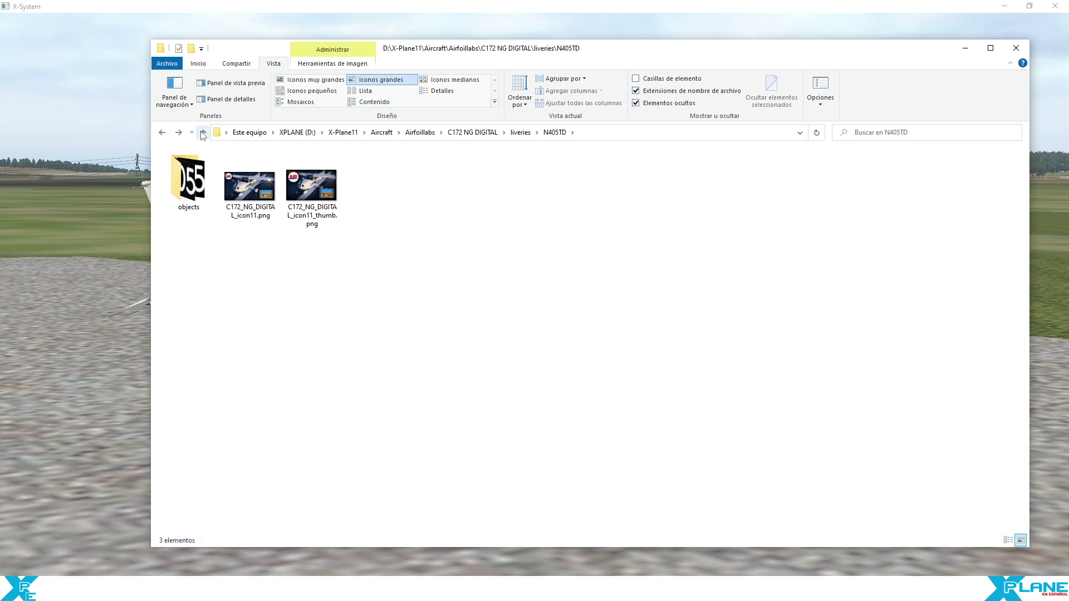
pyautogui.click(203, 133)
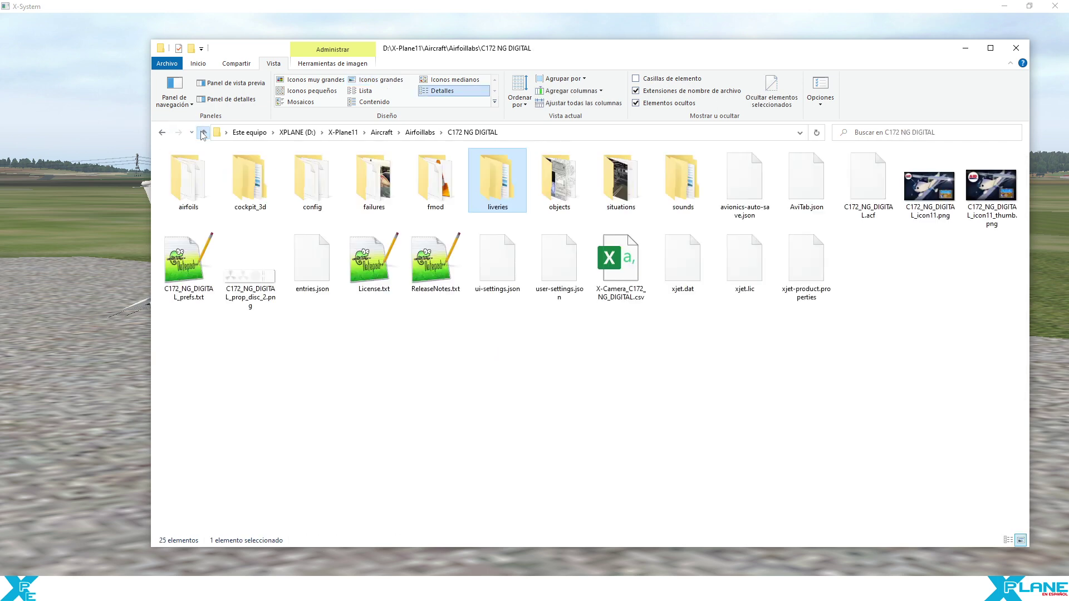
pyautogui.click(484, 369)
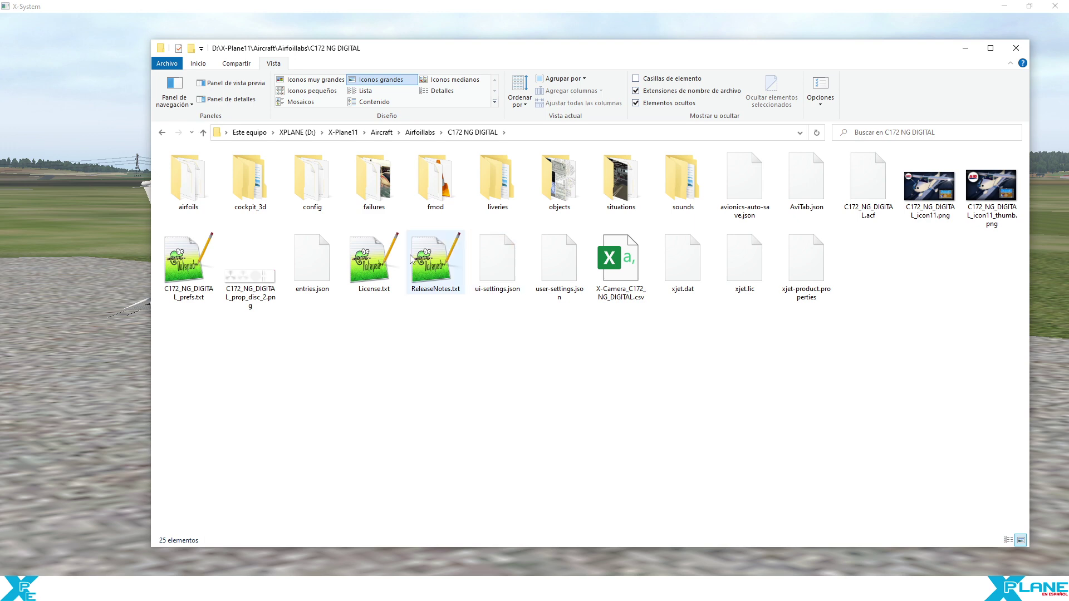
pyautogui.doubleClick(551, 187)
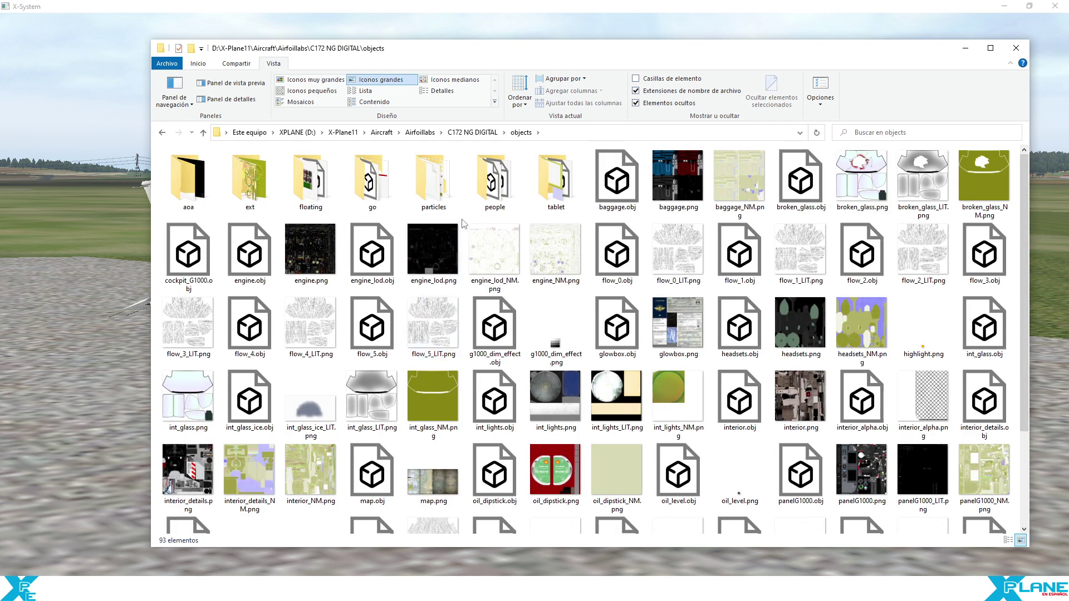
pyautogui.moveTo(449, 236)
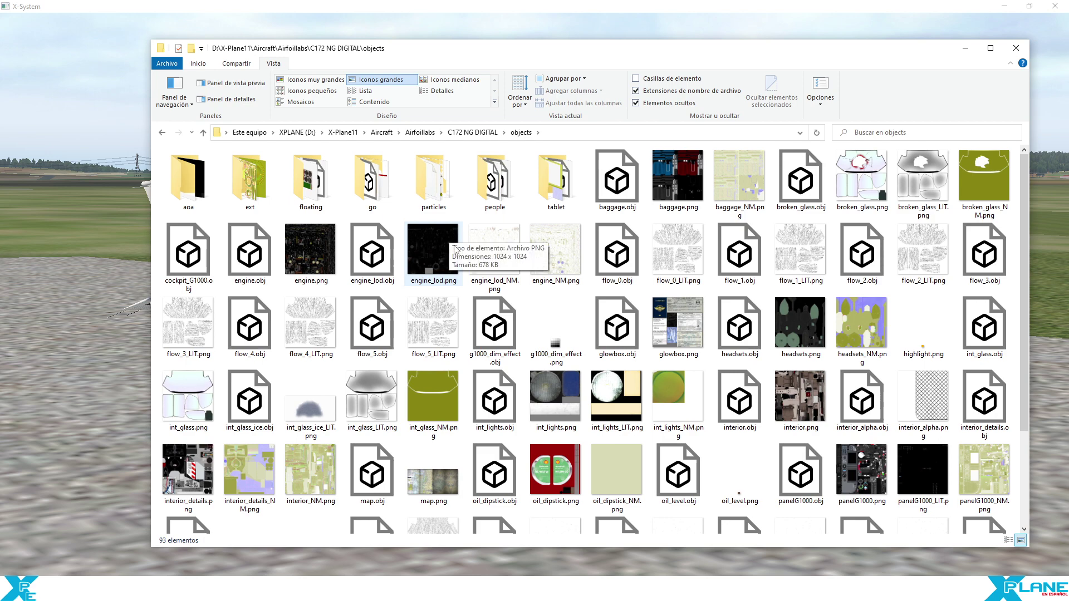
pyautogui.scroll(-3, 450, 241)
pyautogui.moveTo(807, 278)
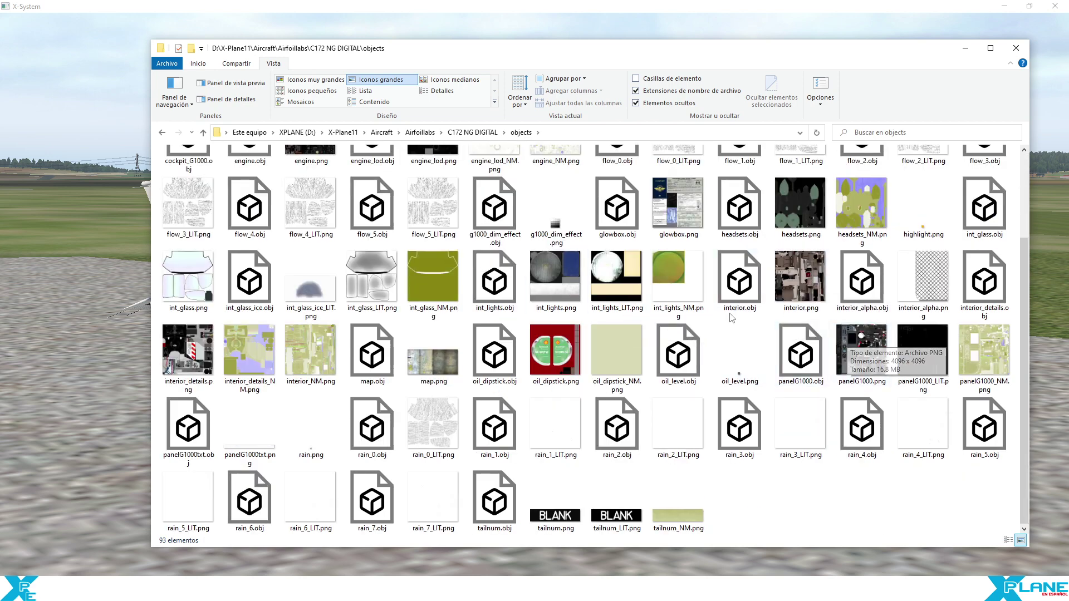
pyautogui.scroll(3, 557, 329)
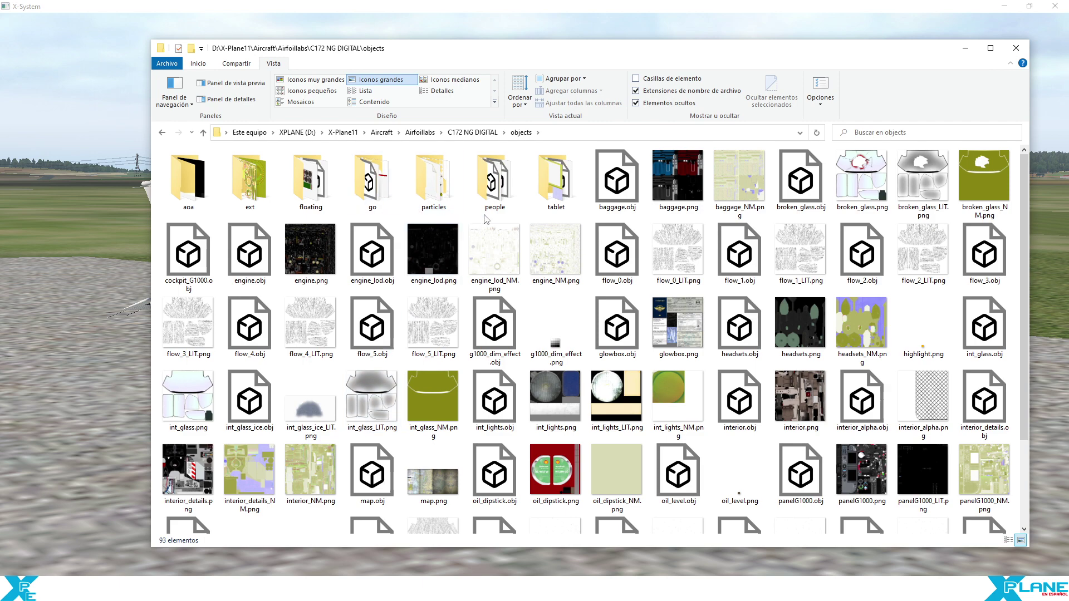
# Step: In the main objects folder's ext subfolder, select the fuselage_back, fuselage_front, lg_main, wings_left, wings_right, wings_top and wheel_covers PNG textures
pyautogui.doubleClick(253, 187)
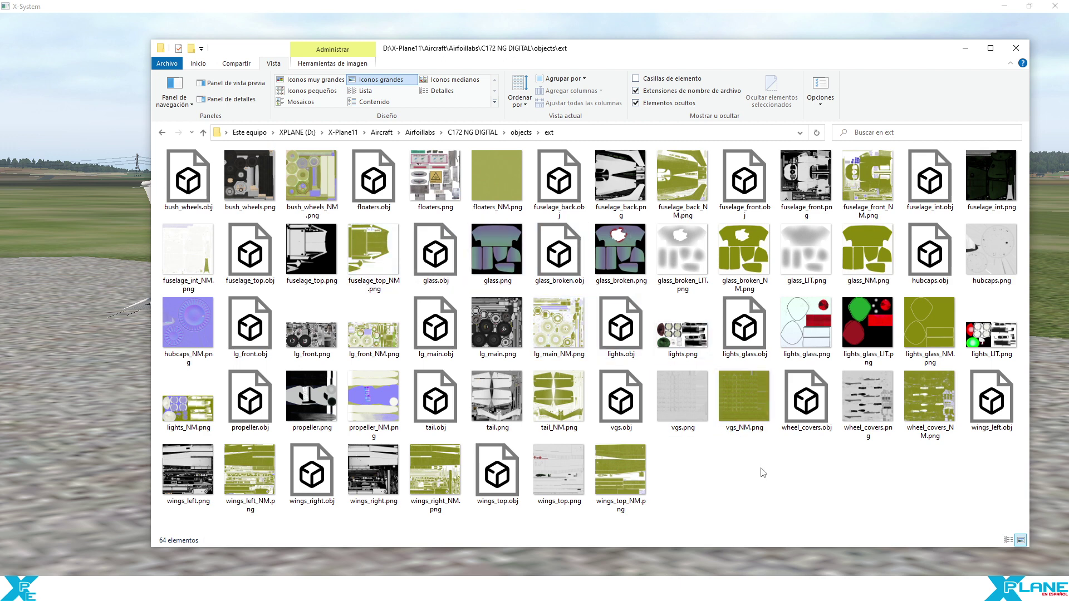
pyautogui.click(620, 178)
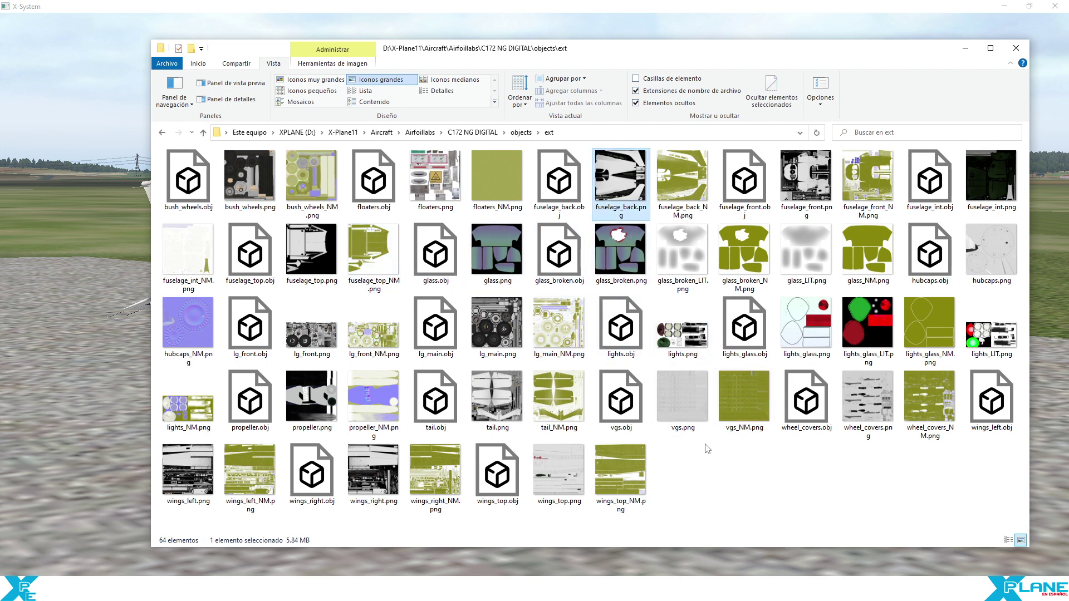
pyautogui.keyDown('ctrl'); pyautogui.click(825, 168); pyautogui.keyUp('ctrl')
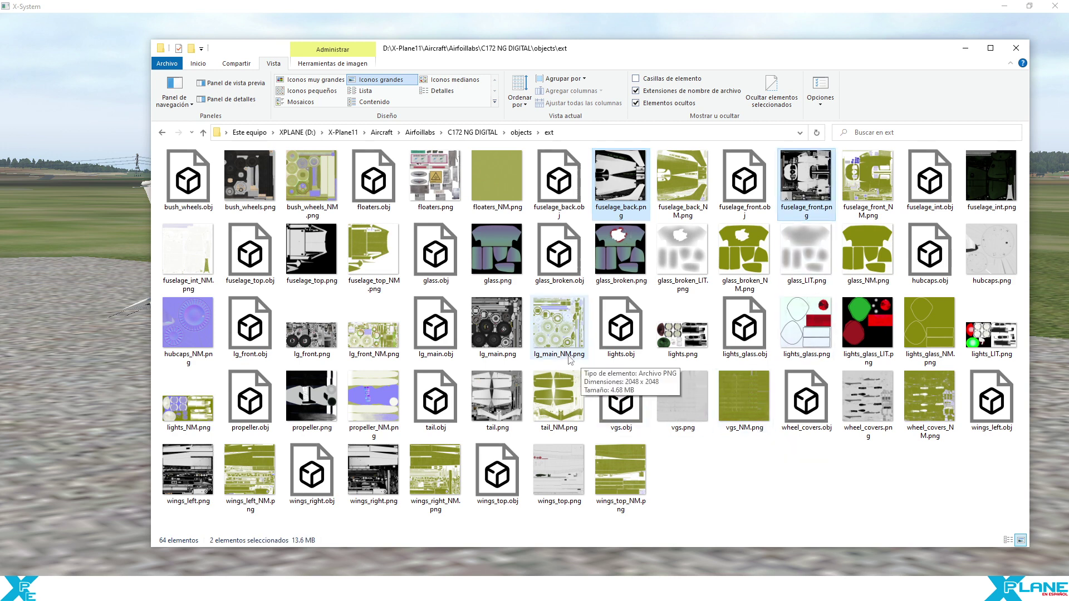
pyautogui.keyDown('ctrl'); pyautogui.click(498, 323); pyautogui.keyUp('ctrl')
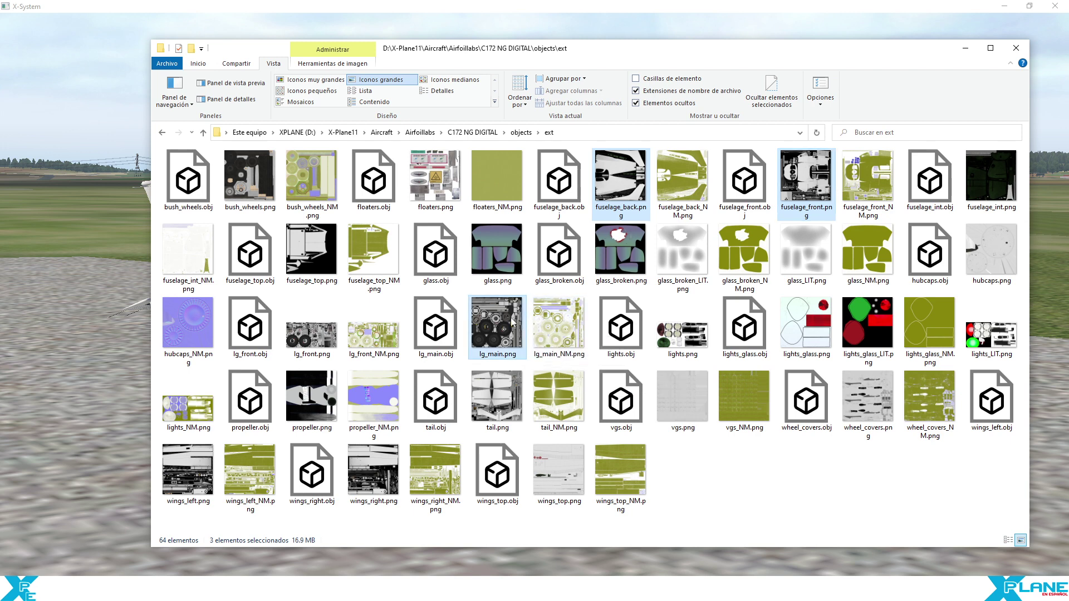
pyautogui.keyDown('ctrl'); pyautogui.click(200, 479); pyautogui.keyUp('ctrl')
pyautogui.keyDown('ctrl'); pyautogui.click(378, 482); pyautogui.keyUp('ctrl')
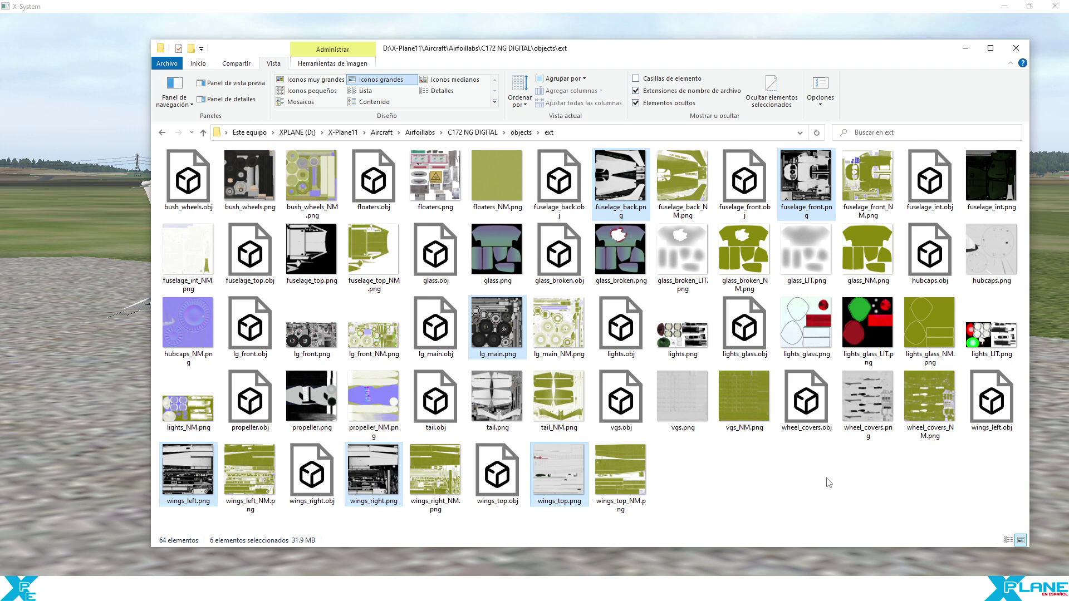
pyautogui.keyDown('ctrl'); pyautogui.click(878, 407); pyautogui.keyUp('ctrl')
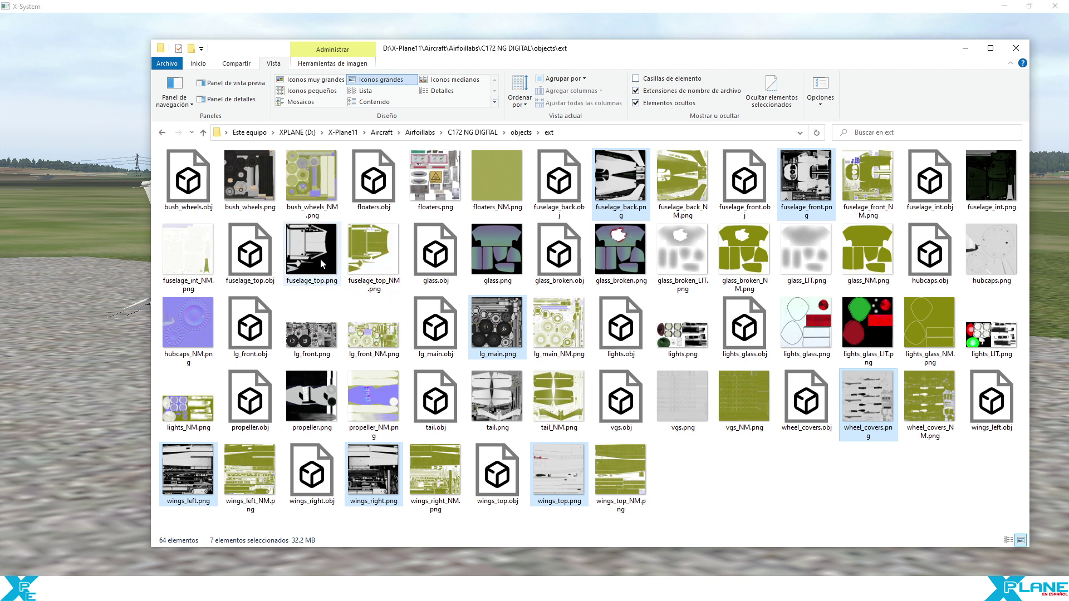
# Step: Add the fuselage_top, bush_wheels, lg_front, hubcaps, tail and propeller PNG textures to the selection and copy all selected files
pyautogui.keyDown('ctrl'); pyautogui.click(248, 185); pyautogui.keyUp('ctrl')
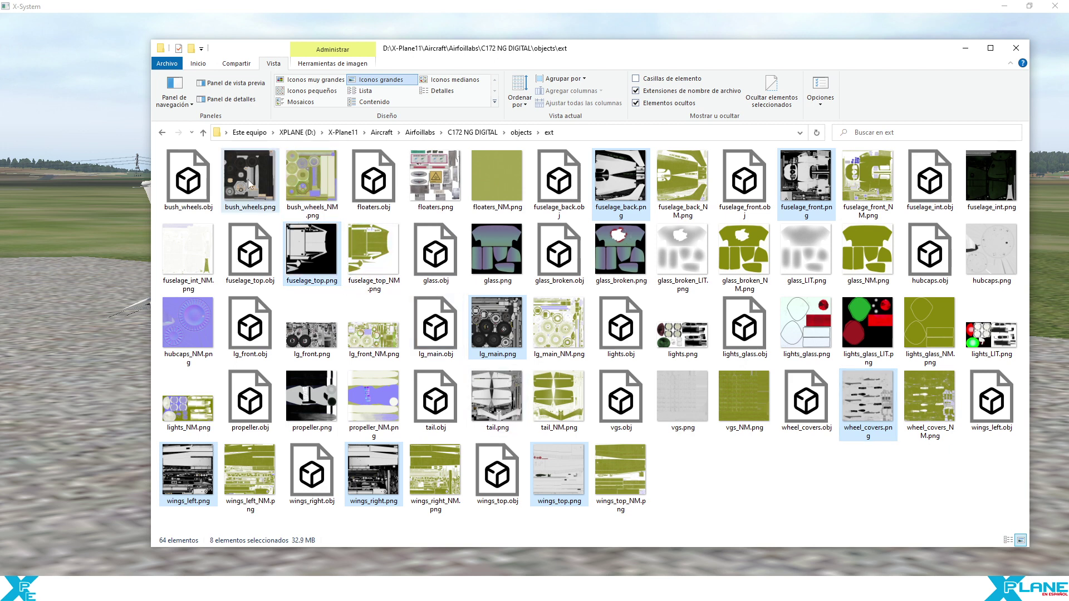
pyautogui.keyDown('ctrl'); pyautogui.click(321, 337); pyautogui.keyUp('ctrl')
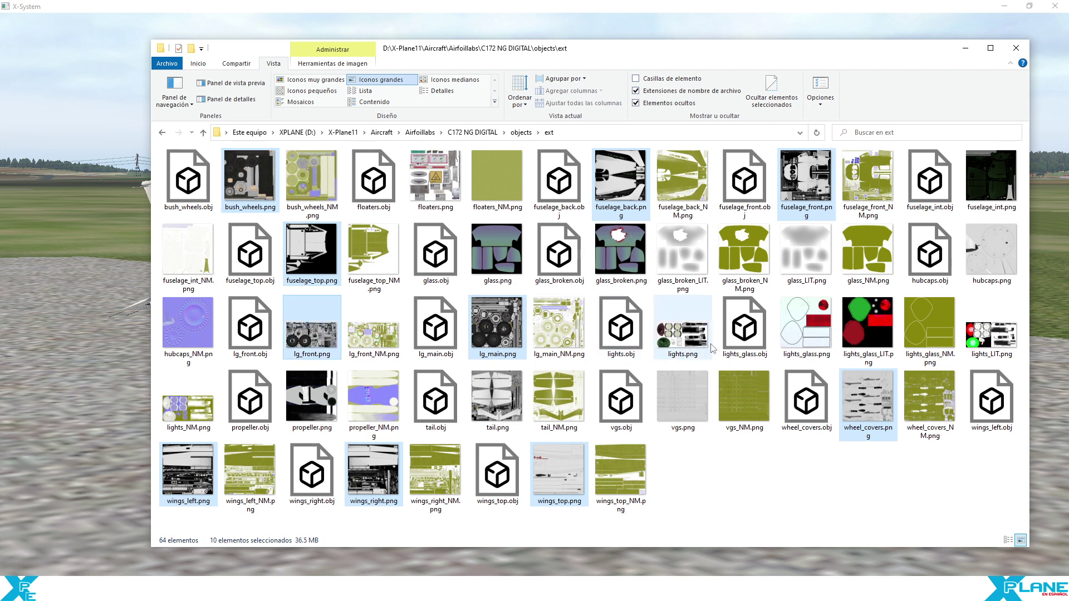
pyautogui.keyDown('ctrl'); pyautogui.click(991, 247); pyautogui.keyUp('ctrl')
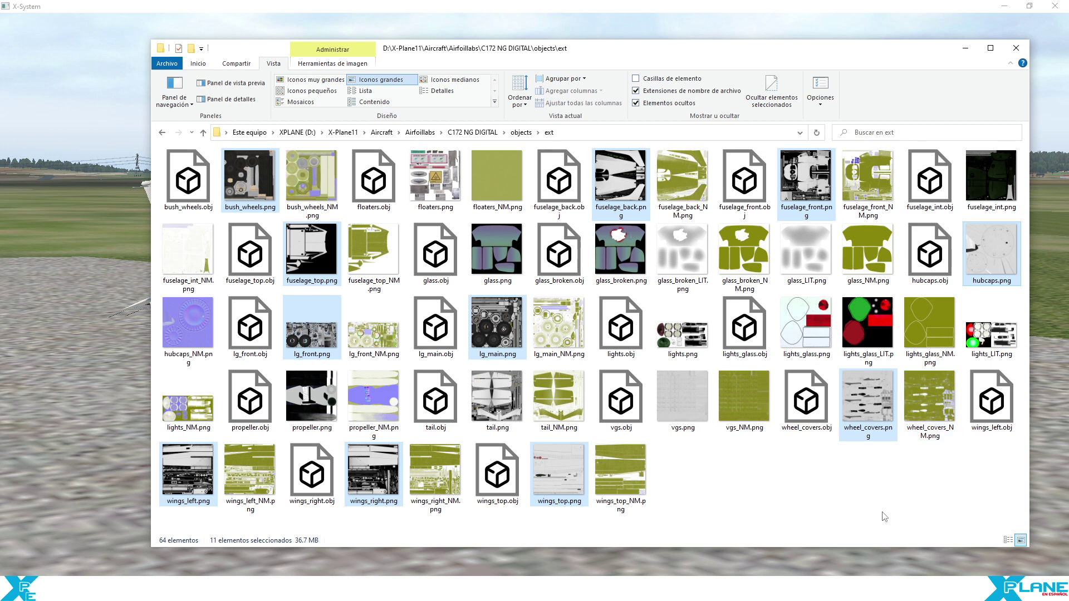
pyautogui.keyDown('ctrl'); pyautogui.click(489, 396); pyautogui.keyUp('ctrl')
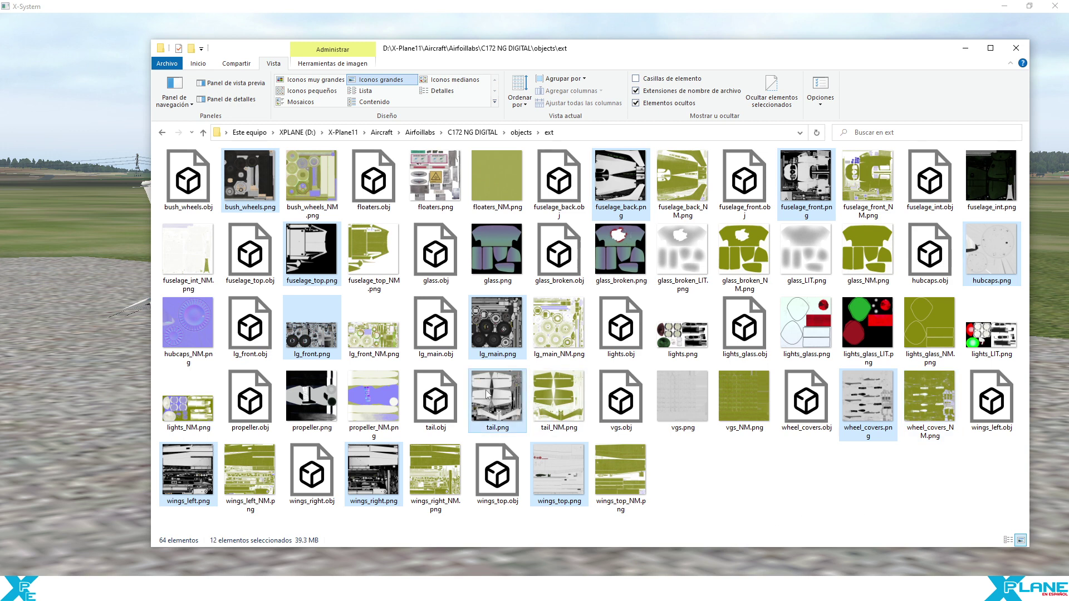
pyautogui.keyDown('ctrl'); pyautogui.click(319, 411); pyautogui.keyUp('ctrl')
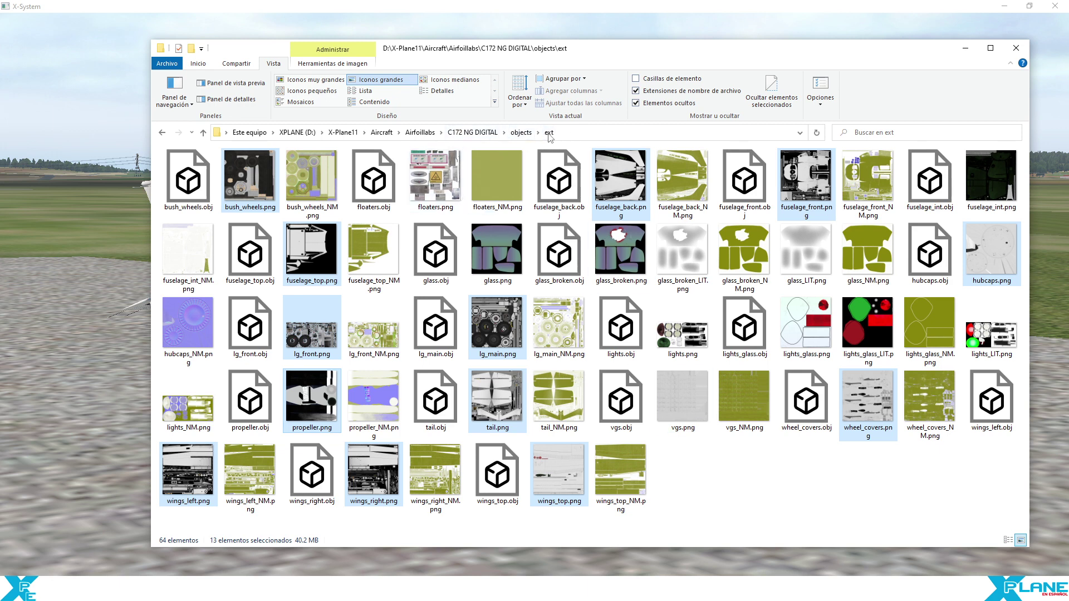
# Step: Paste the copied PNG textures into the ext folder inside the G-JKKK livery's objects folder
pyautogui.click(418, 134)
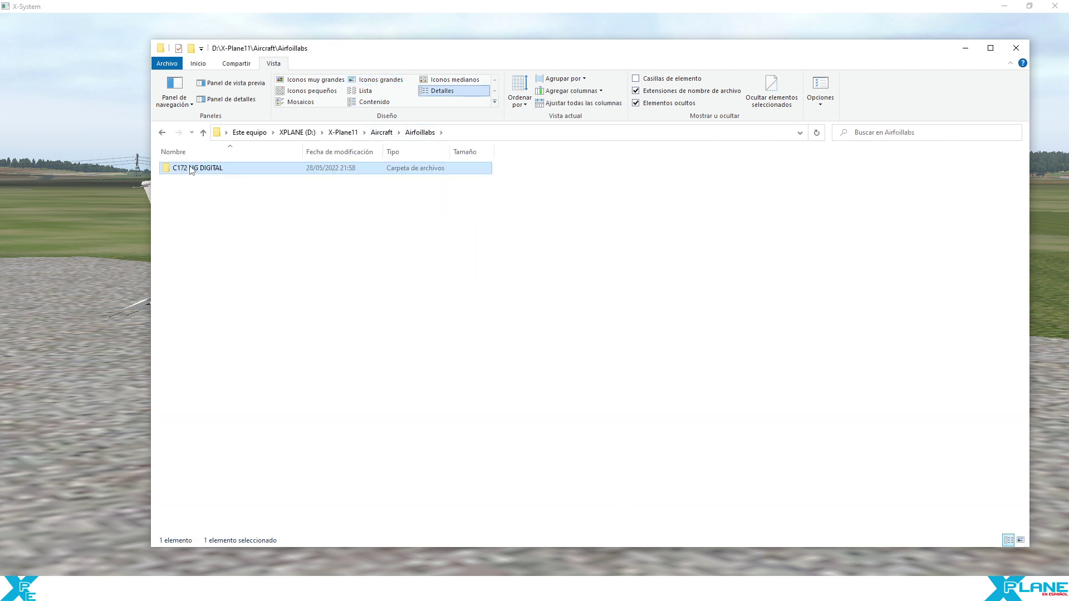
pyautogui.doubleClick(192, 170)
pyautogui.click(508, 184)
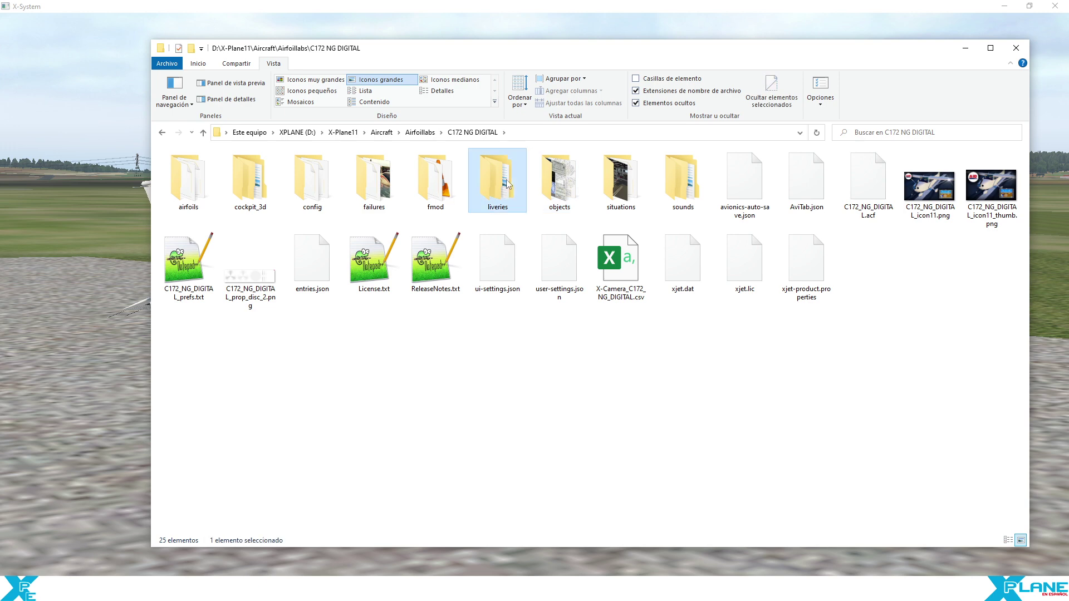
pyautogui.doubleClick(508, 183)
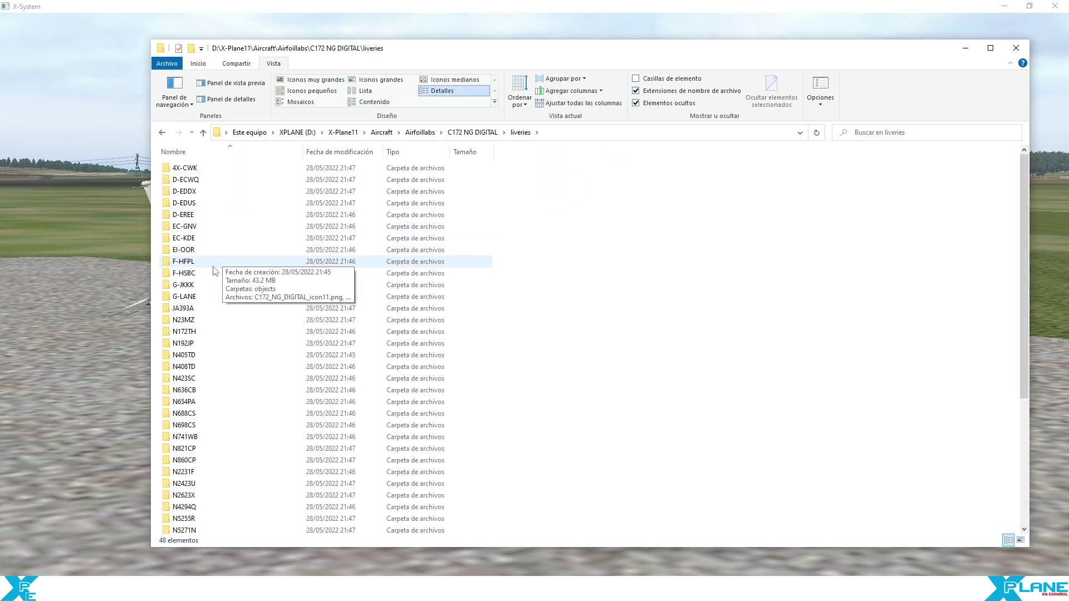
pyautogui.click(185, 285)
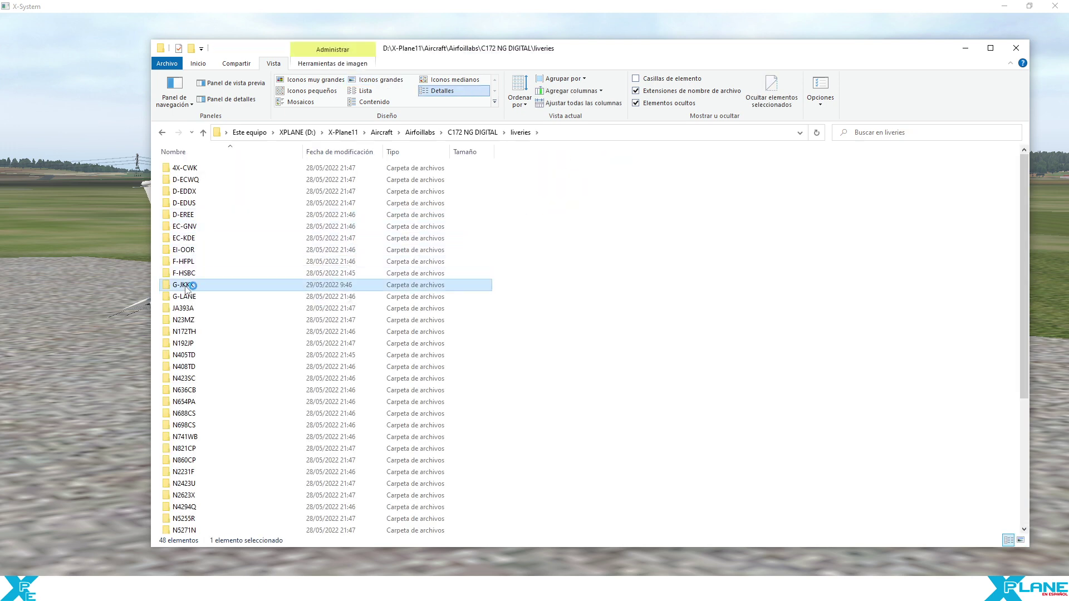
pyautogui.doubleClick(186, 285)
pyautogui.doubleClick(186, 178)
pyautogui.doubleClick(186, 178)
pyautogui.rightClick(487, 292)
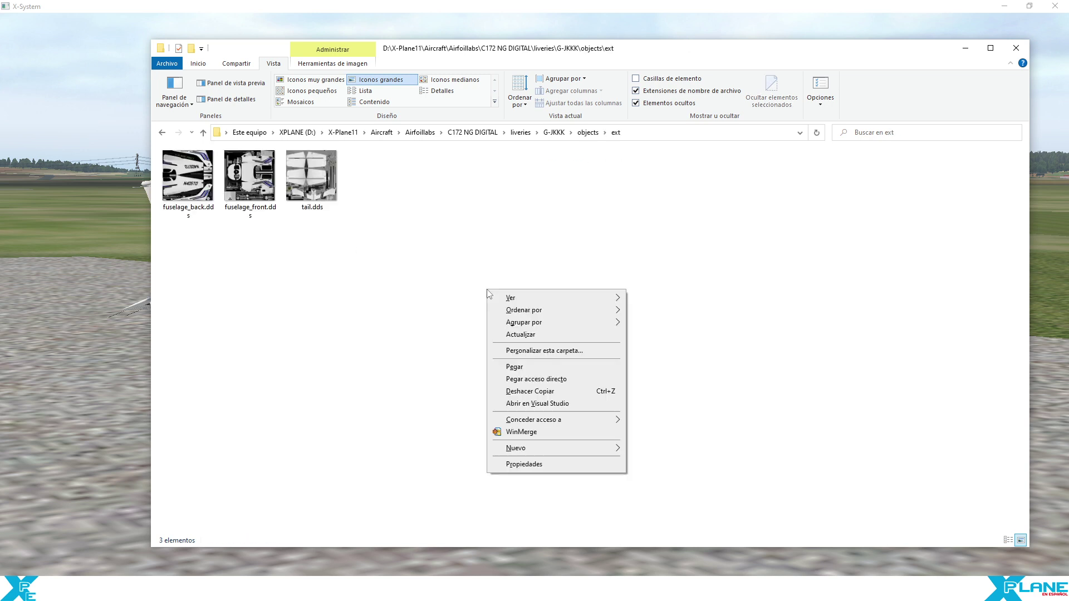
pyautogui.click(514, 367)
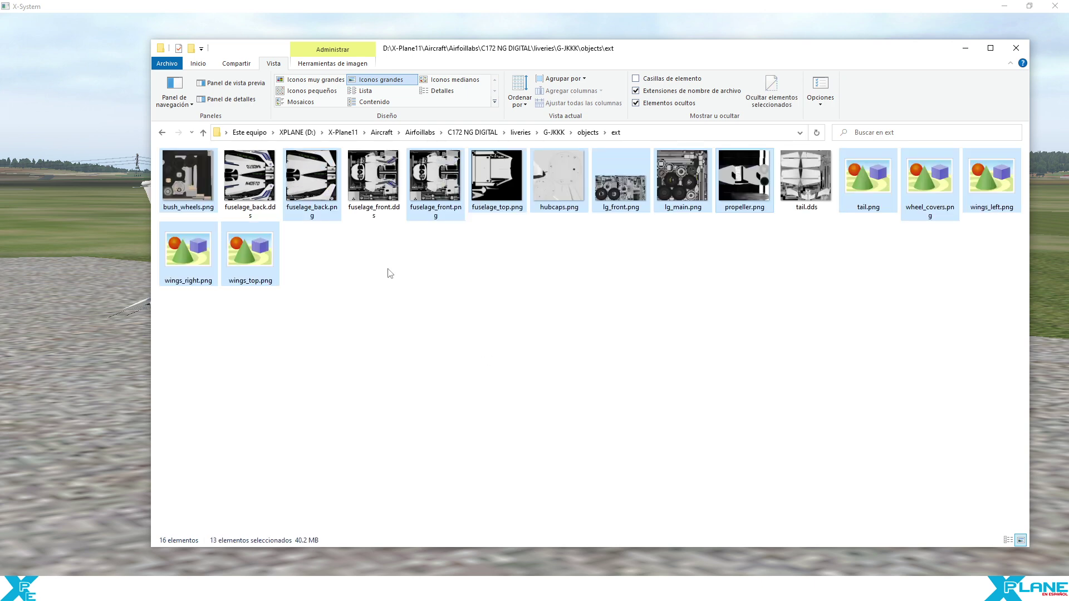
# Step: Permanently delete fuselage_back.dds, fuselage_front.dds and tail.dds from the G-JKKK livery's ext folder after comparing them with the PNG versions
pyautogui.click(389, 273)
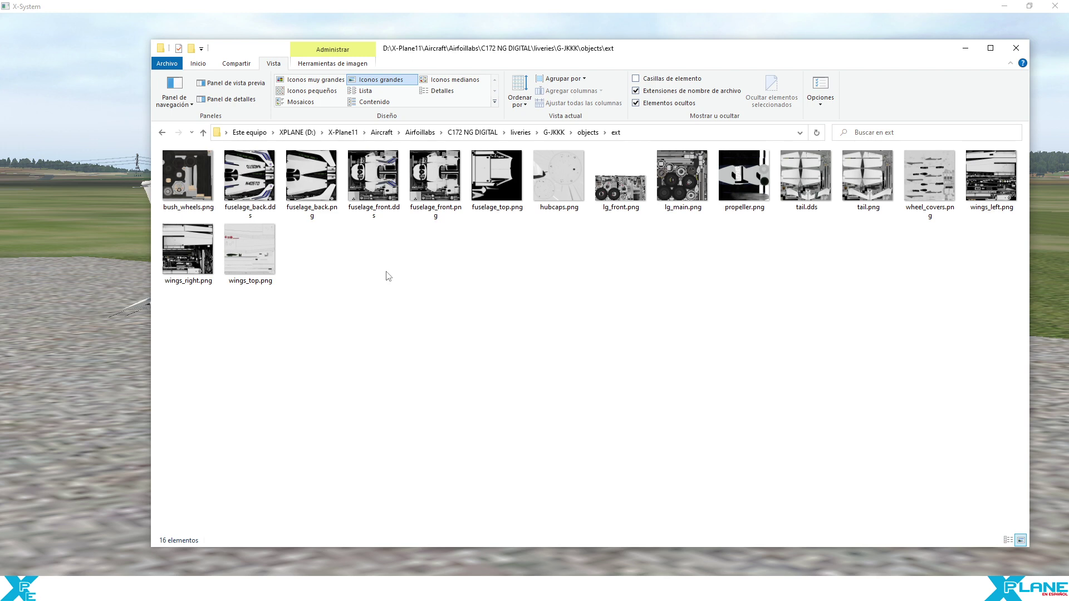
pyautogui.click(277, 212)
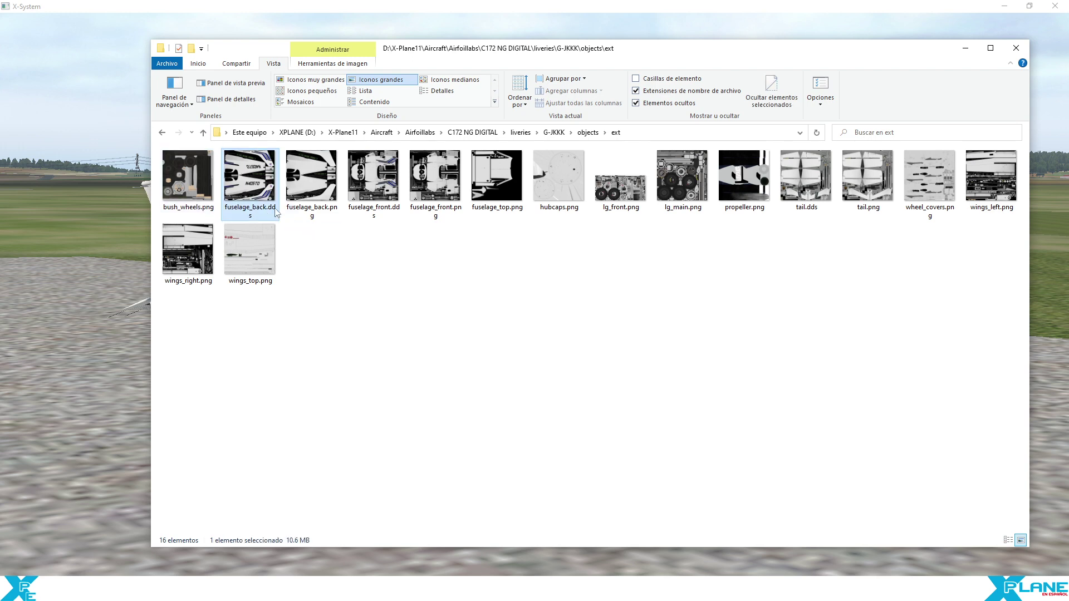
pyautogui.moveTo(248, 191)
pyautogui.keyDown('ctrl'); pyautogui.click(806, 172); pyautogui.keyUp('ctrl')
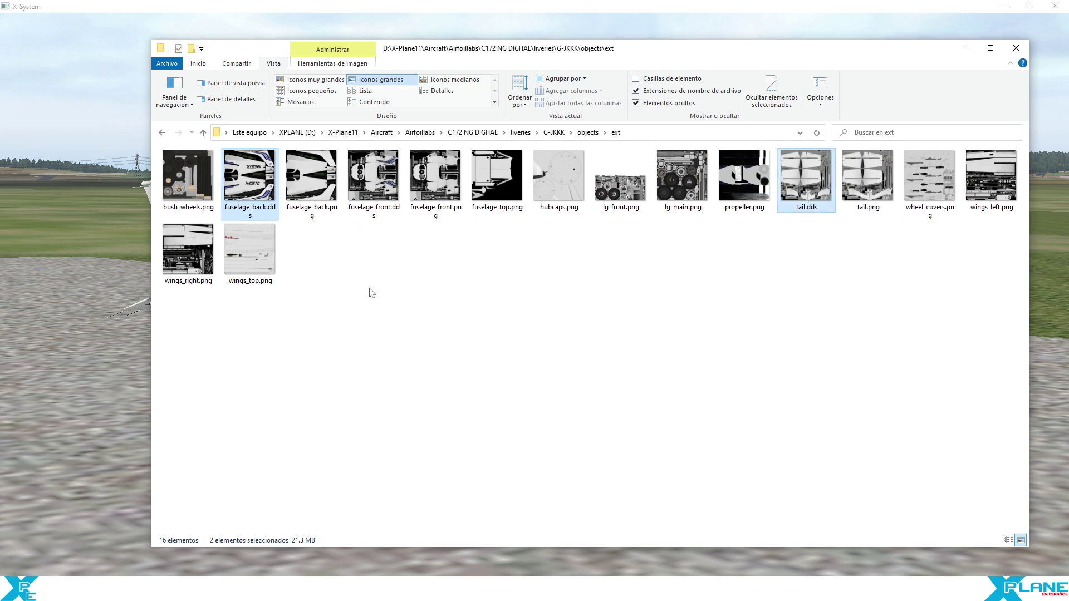
pyautogui.keyDown('ctrl'); pyautogui.click(382, 188); pyautogui.keyUp('ctrl')
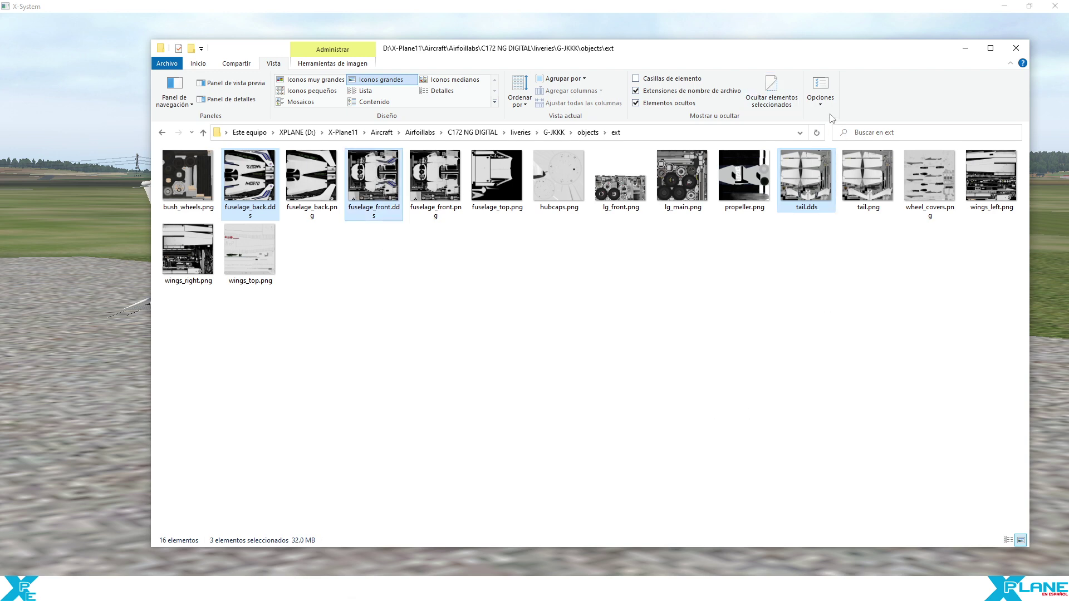
pyautogui.click(334, 79)
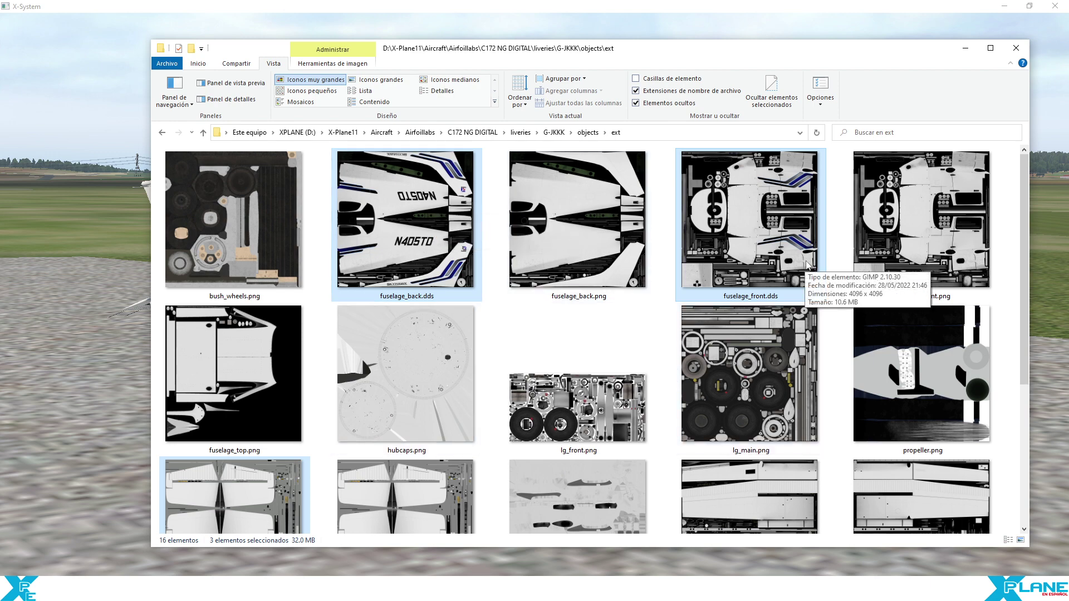
pyautogui.scroll(-3, 819, 255)
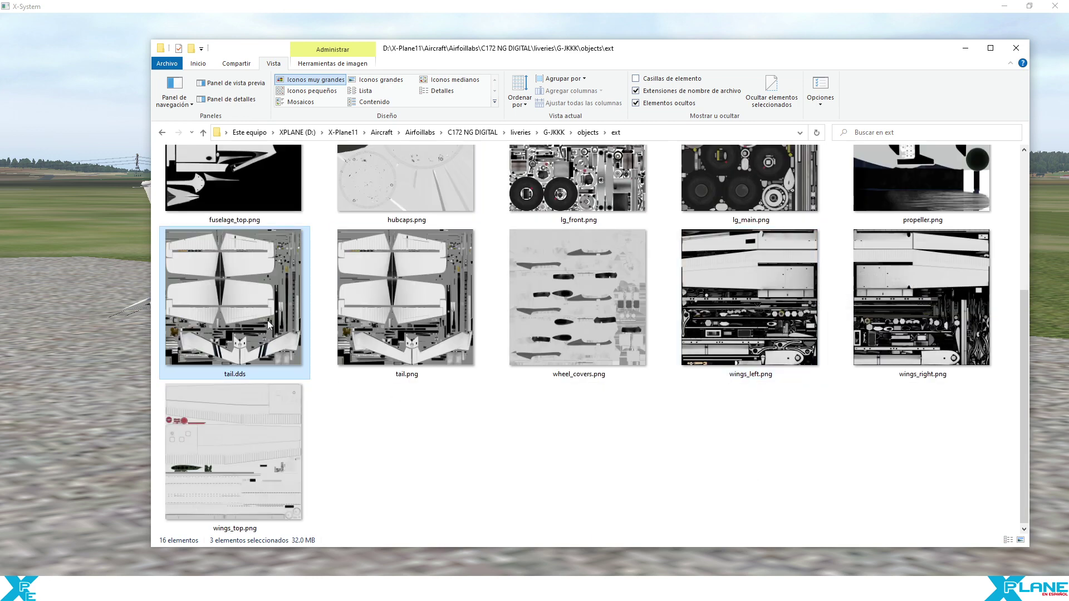
pyautogui.scroll(3, 513, 445)
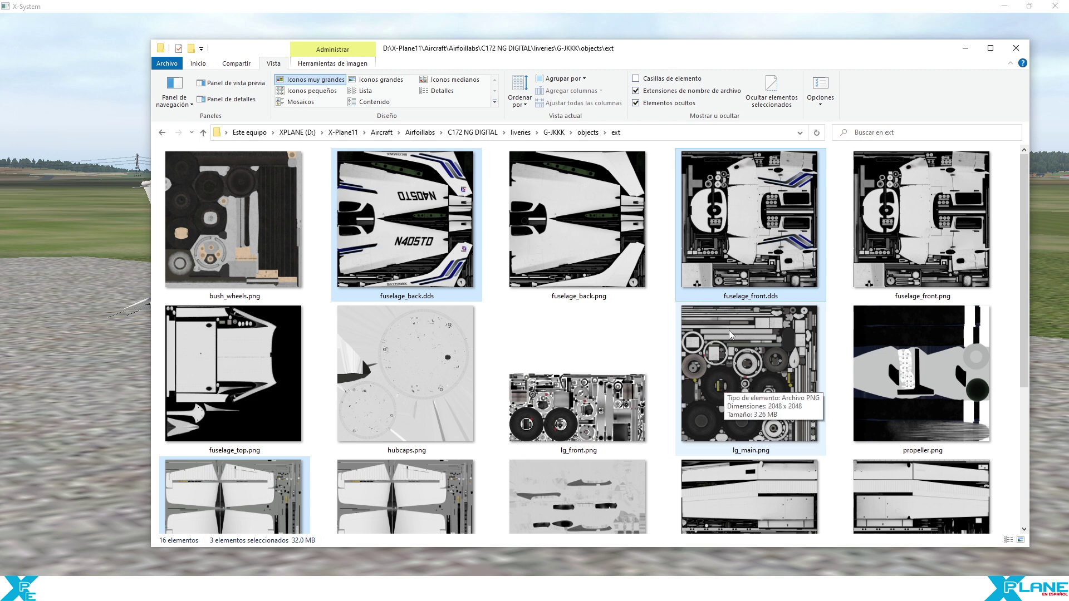
pyautogui.scroll(-3, 729, 329)
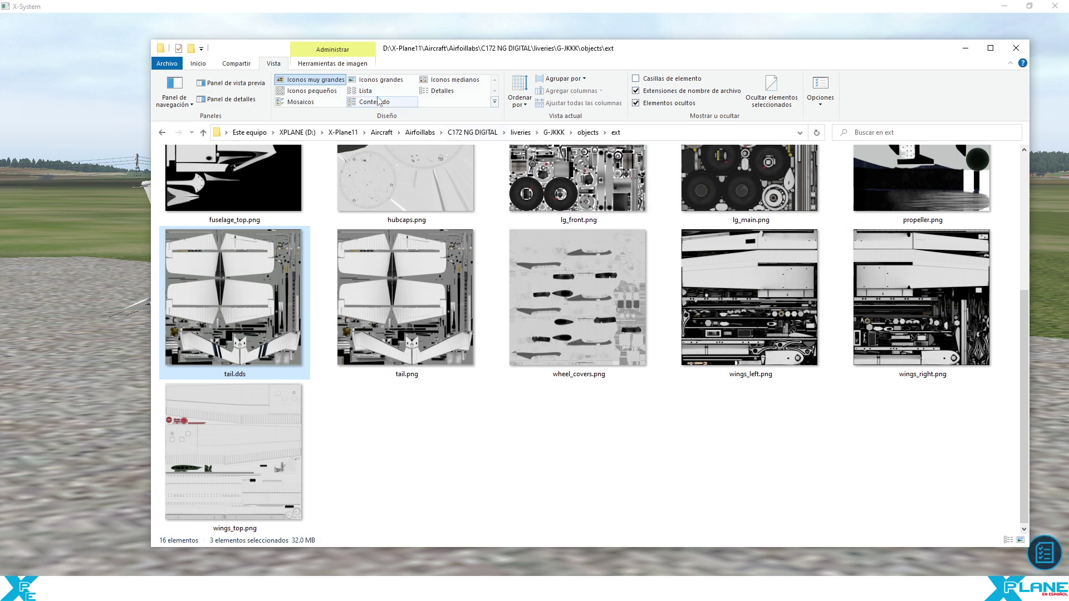
pyautogui.click(362, 83)
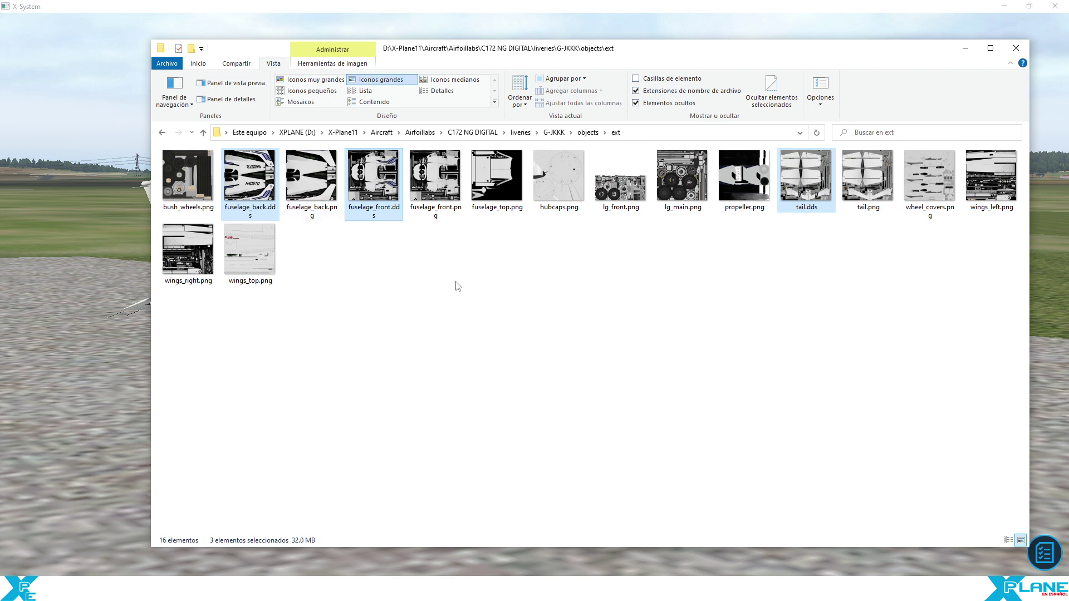
pyautogui.hotkey('shift', 'Delete')
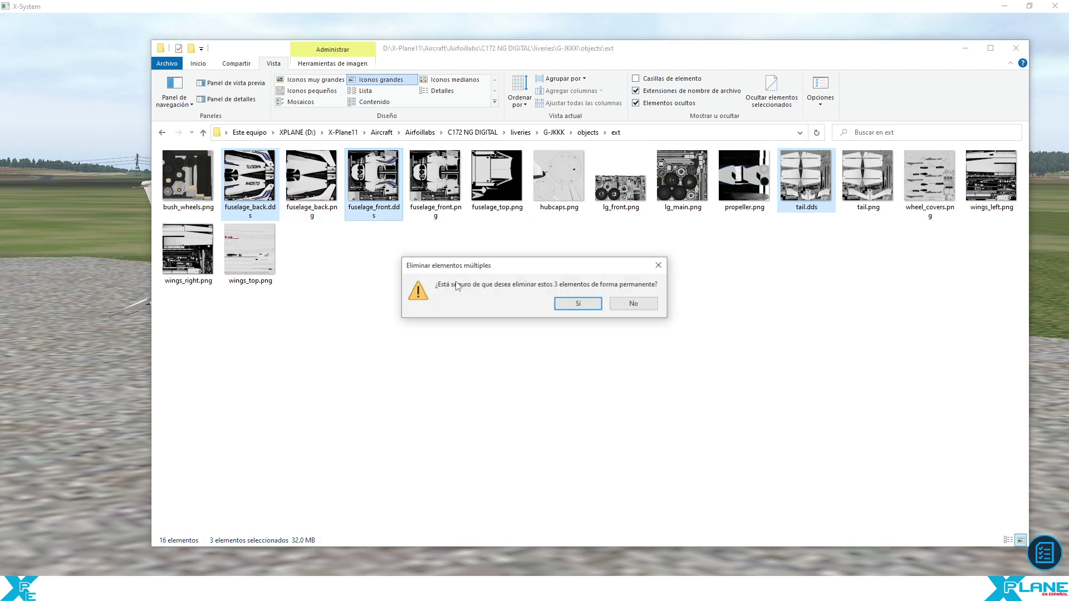
pyautogui.press('Return')
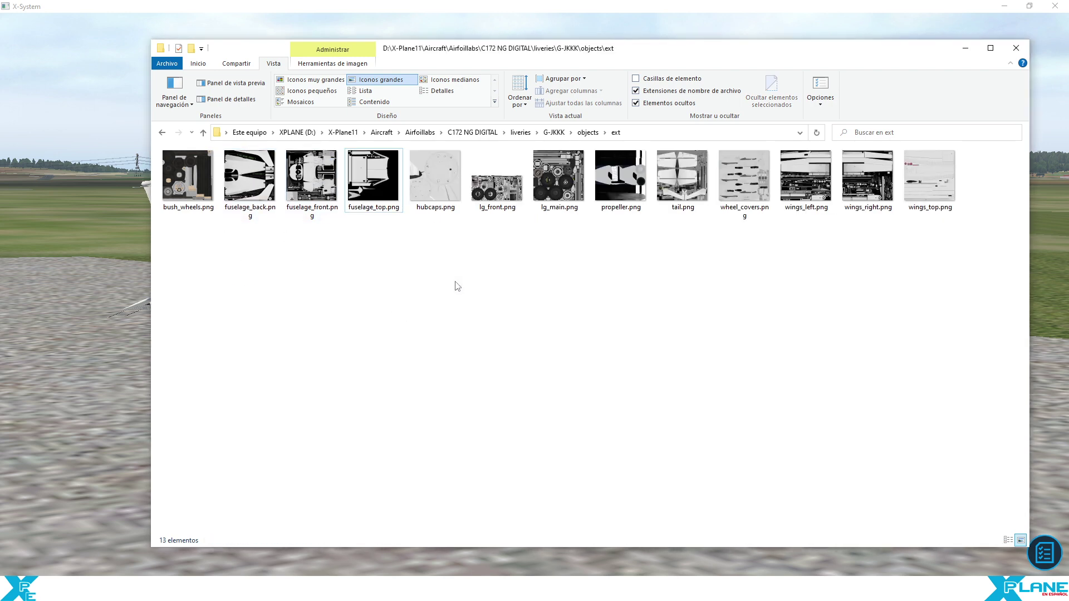
# Step: View fuselage_back.png from the G-JKKK livery's ext folder at full size, and close the image viewer
pyautogui.click(337, 192)
pyautogui.click(330, 267)
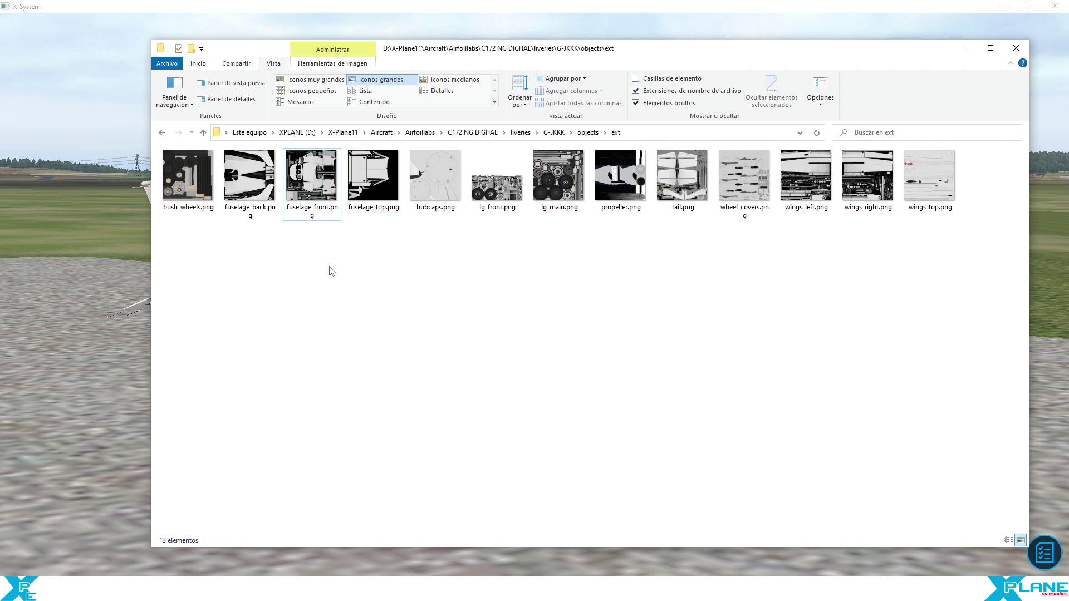
pyautogui.click(254, 185)
pyautogui.doubleClick(255, 185)
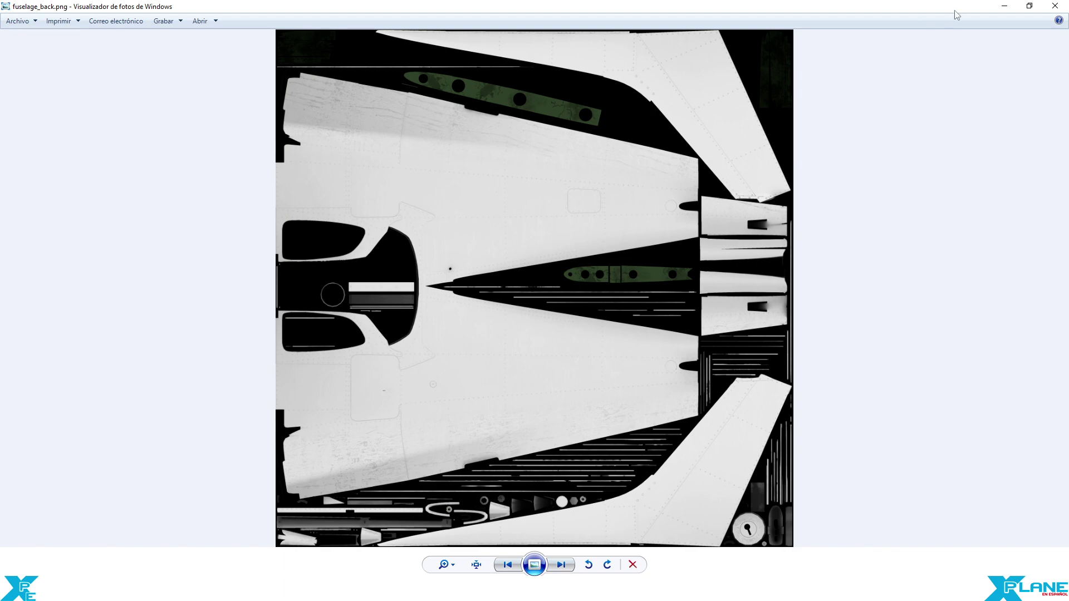
pyautogui.click(1055, 7)
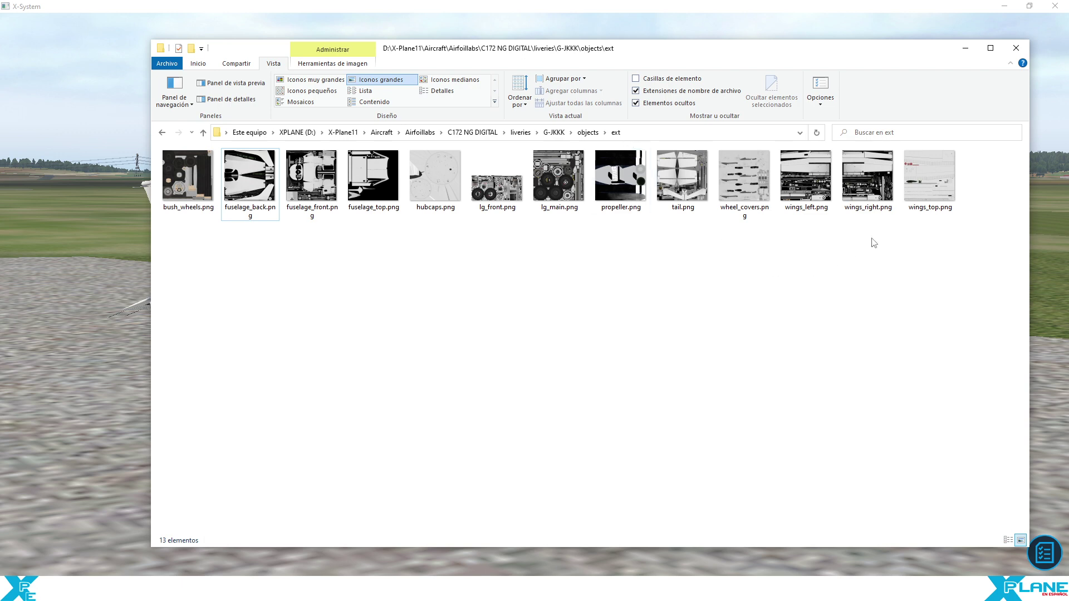
# Step: Go back to the G-JKKK livery folder and view C172_NG_DIGITAL_icon11.png in the image viewer
pyautogui.click(587, 134)
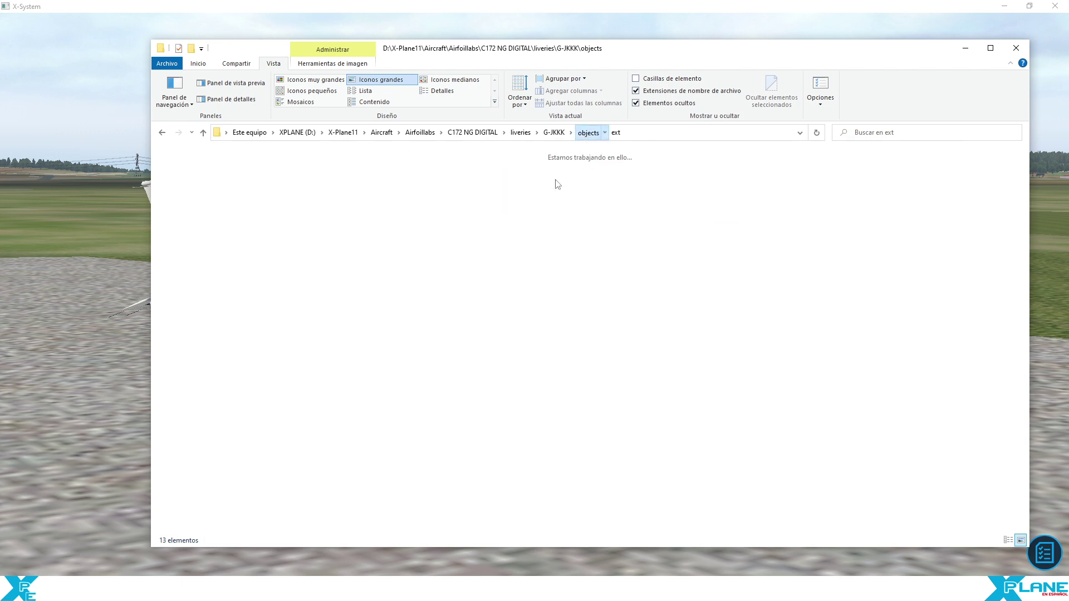
pyautogui.click(554, 132)
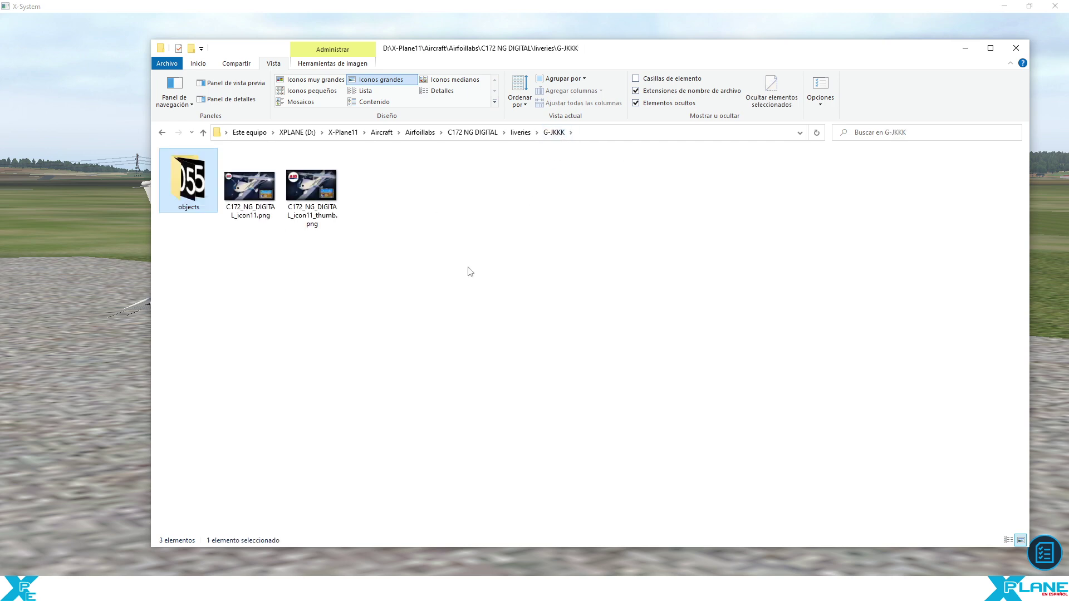
pyautogui.doubleClick(251, 190)
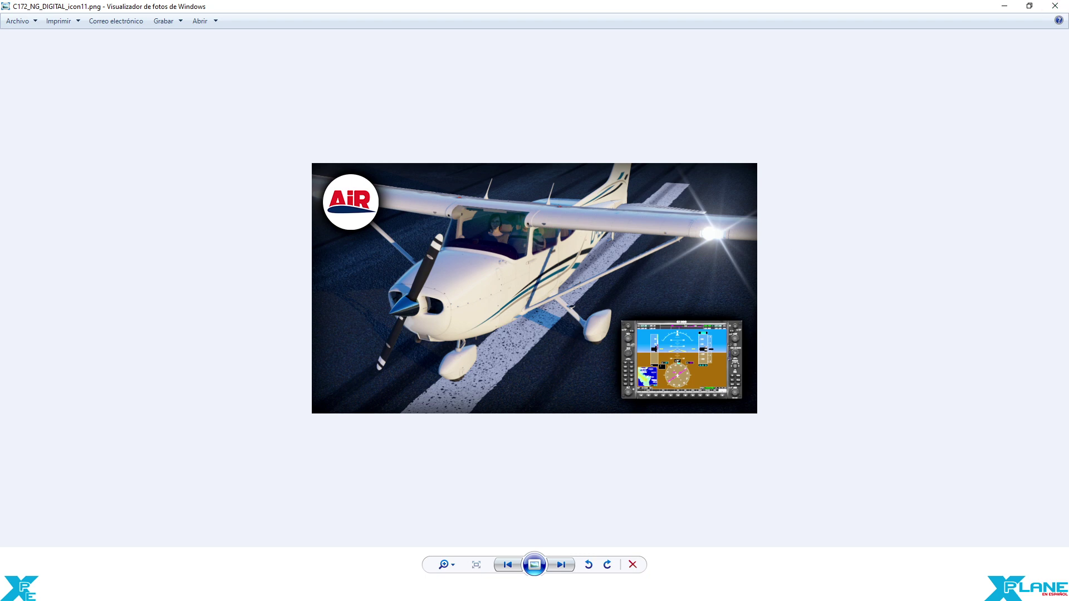
pyautogui.click(1055, 6)
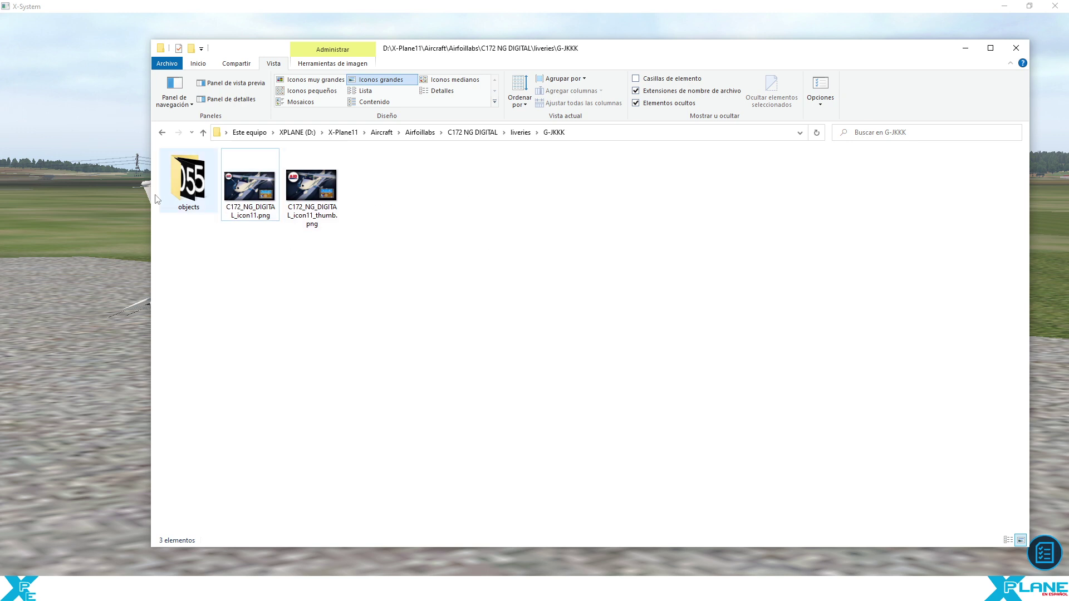
# Step: Switch to X-Plane and look up G-JKKK in the livery list of the C172 NG DIGITAL's customization page
pyautogui.click(109, 171)
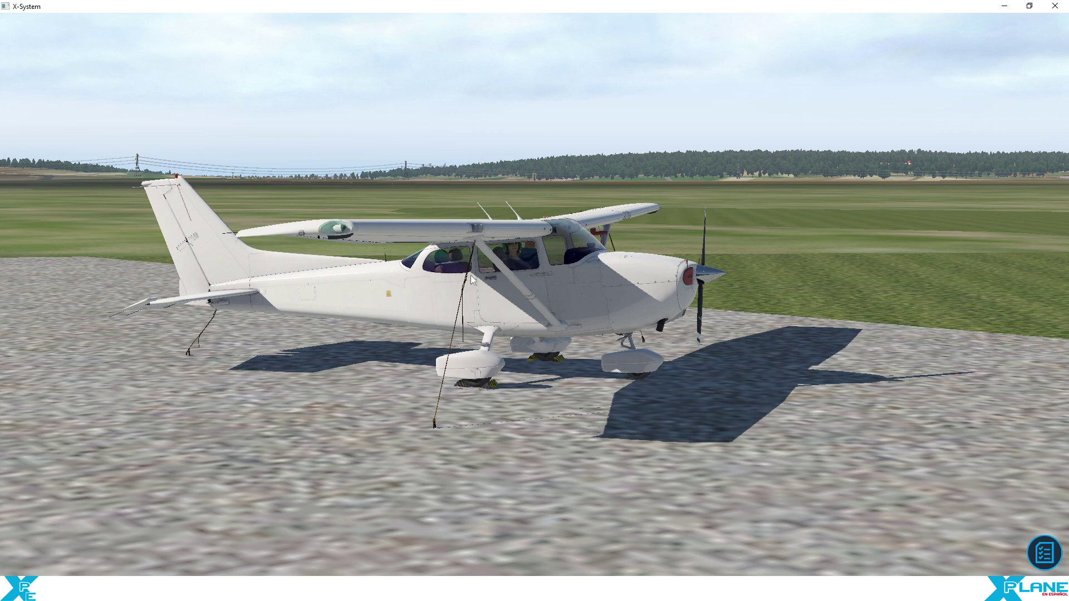
pyautogui.moveTo(22, 334)
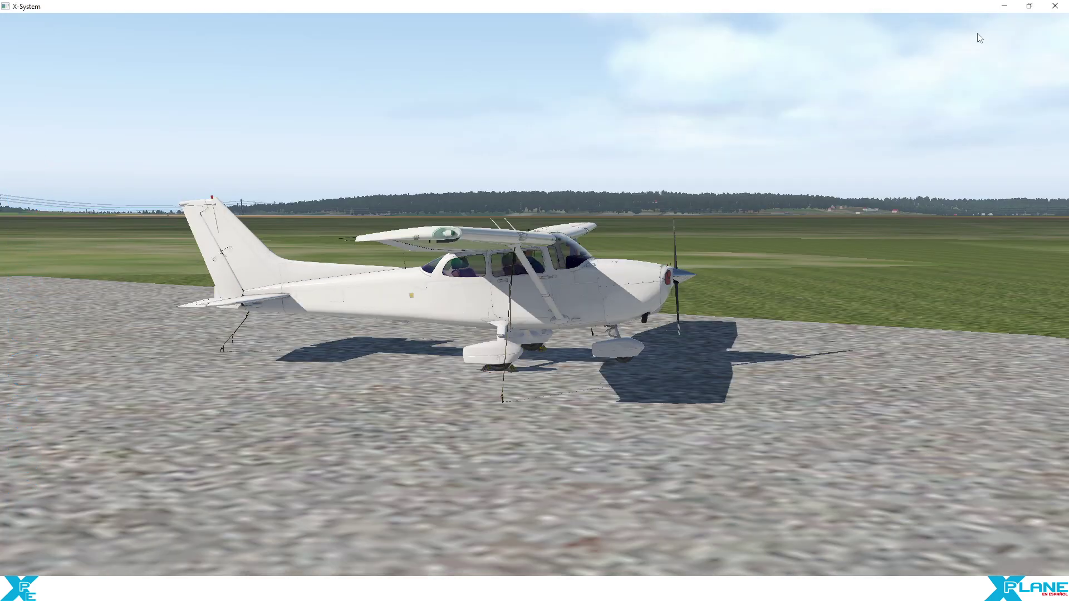
pyautogui.click(1000, 21)
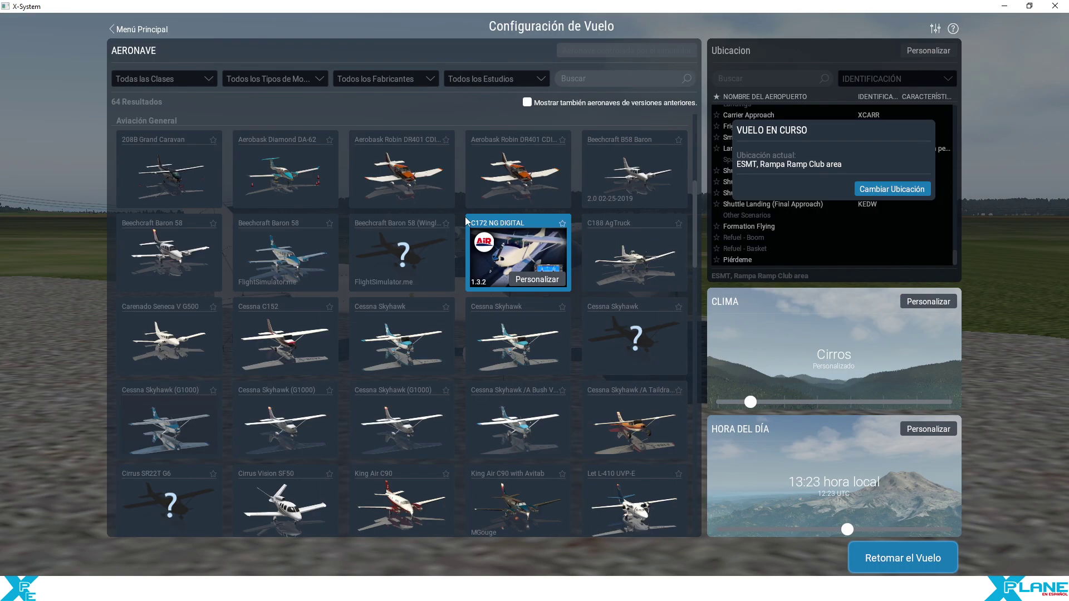
pyautogui.click(536, 270)
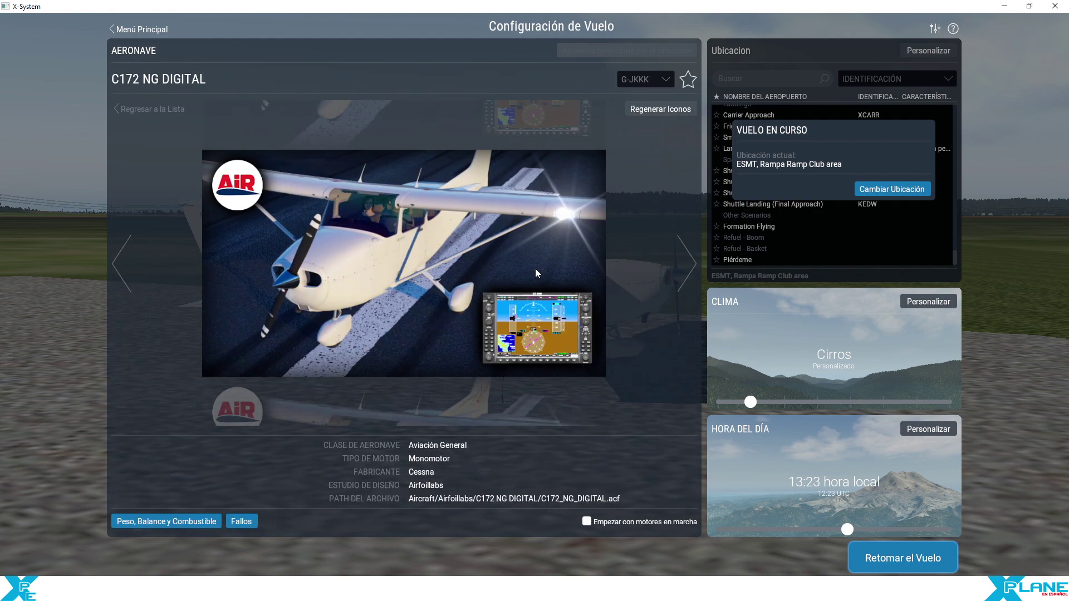
pyautogui.click(661, 82)
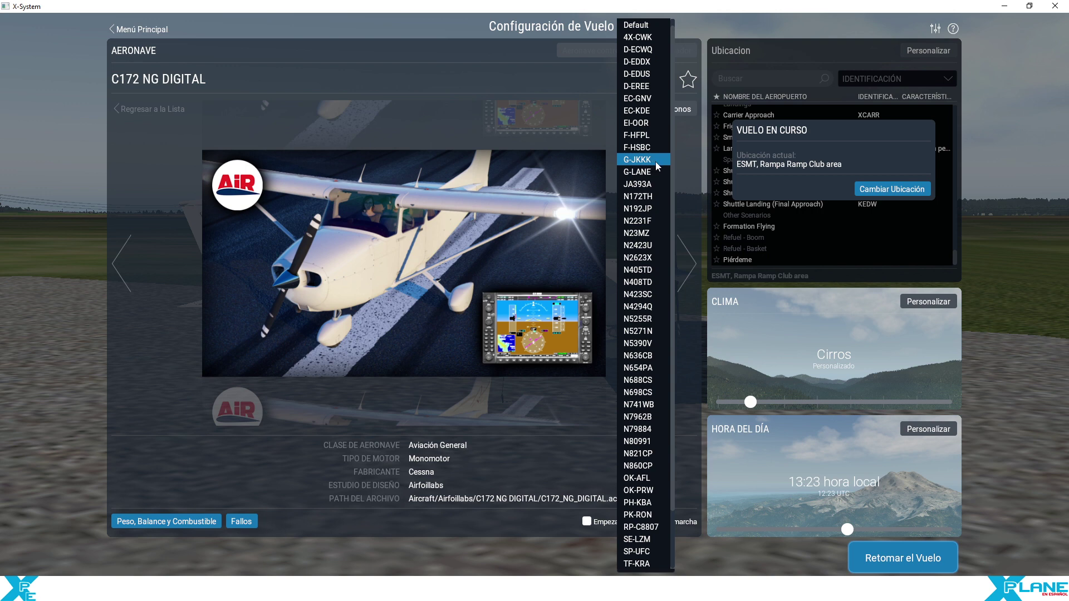
pyautogui.click(508, 78)
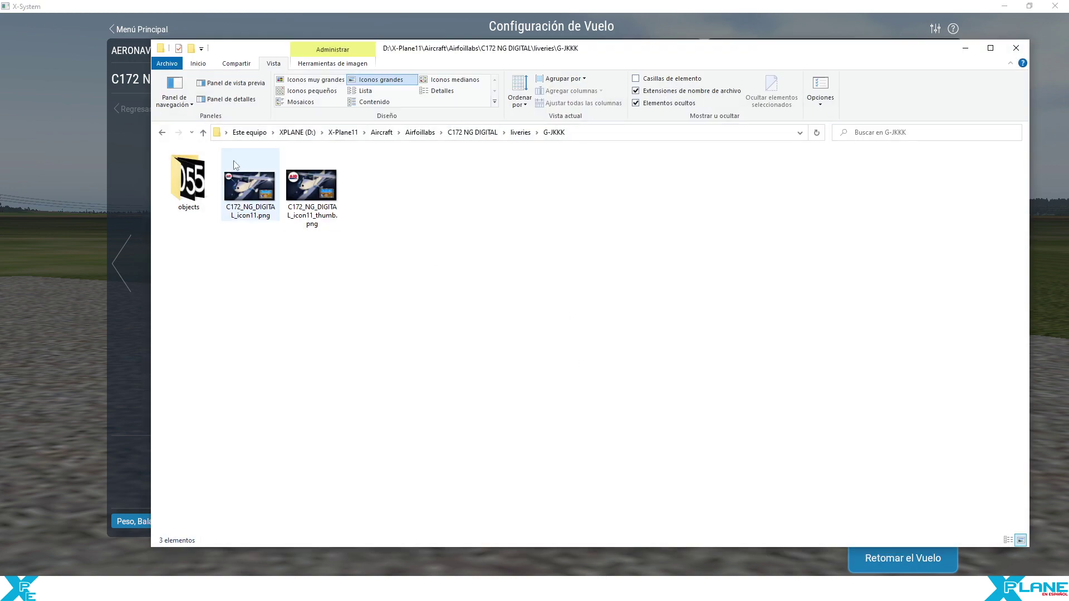
# Step: In File Explorer, copy C172_NG_DIGITAL_icon11.png and C172_NG_DIGITAL_icon11_thumb.png from the C172 NG DIGITAL folder over those in G-JKKK, and view the replaced icon11 image
pyautogui.click(204, 132)
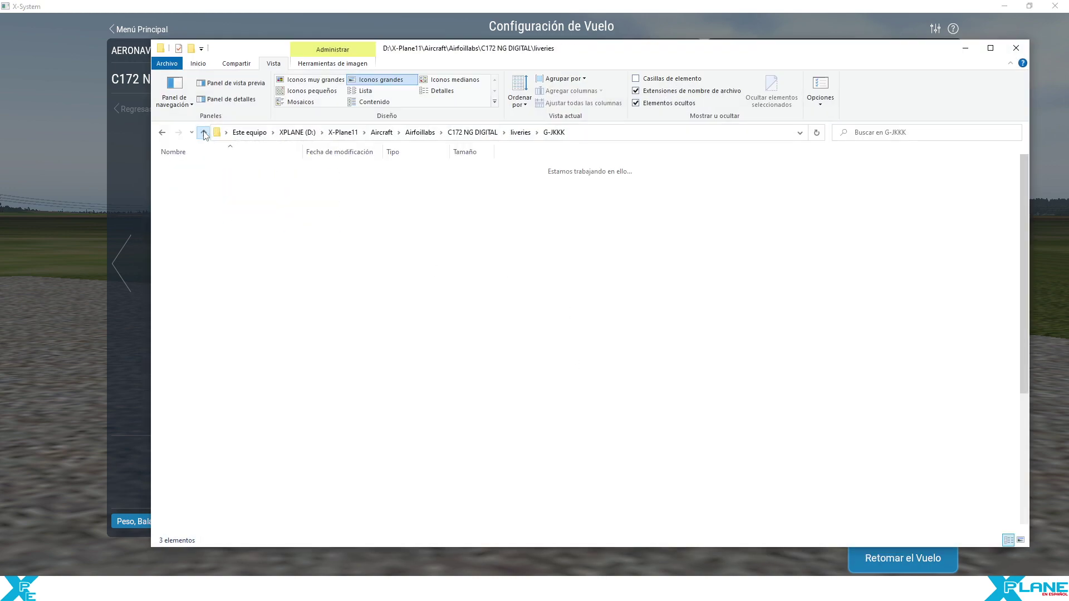
pyautogui.click(203, 132)
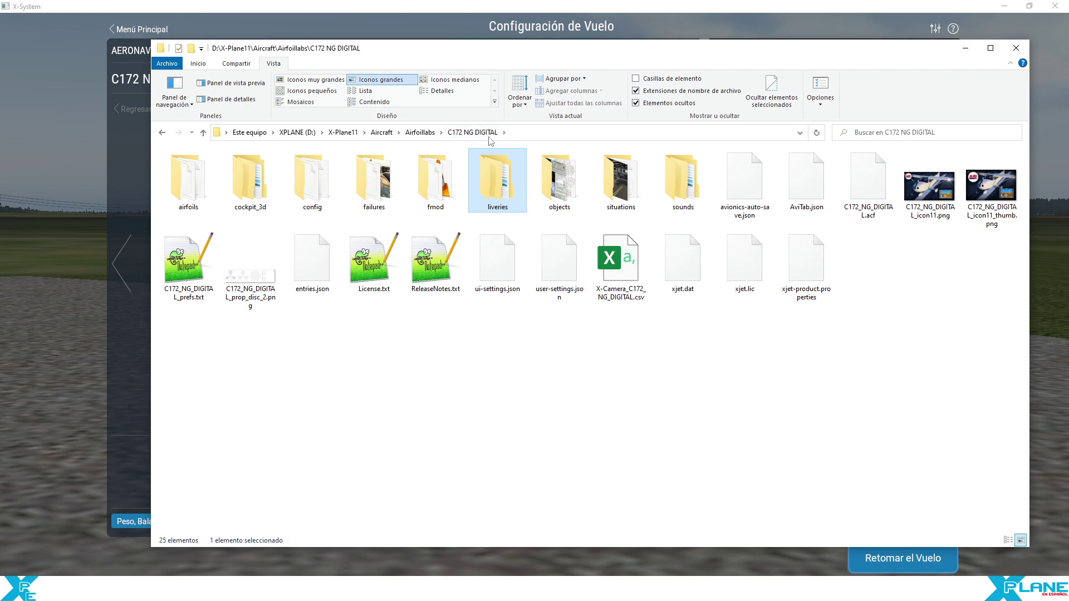
pyautogui.moveTo(1016, 250); pyautogui.dragTo(933, 201)
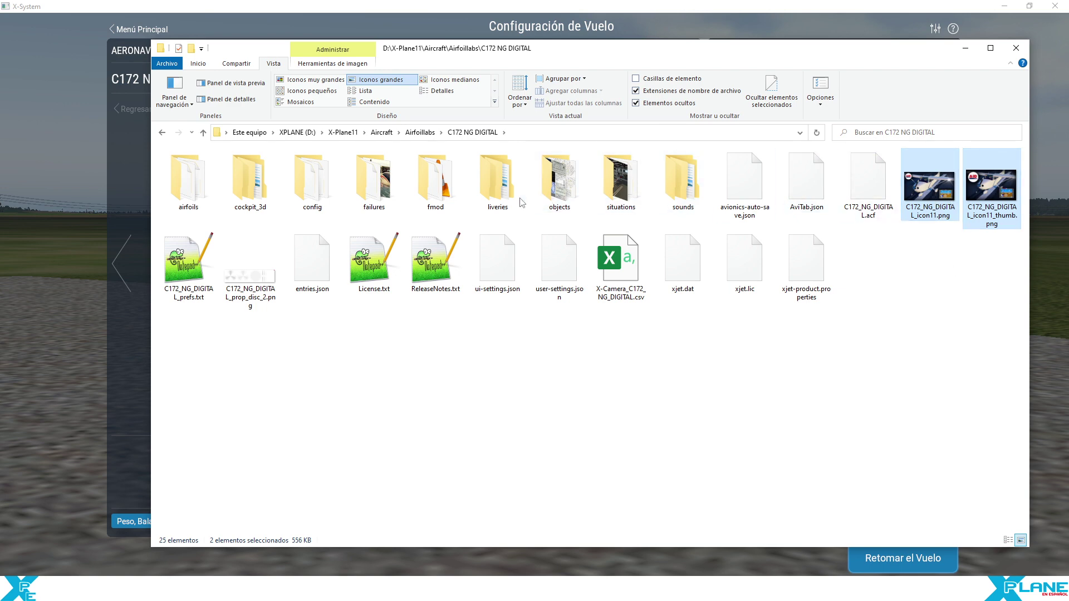
pyautogui.click(492, 185)
pyautogui.doubleClick(492, 185)
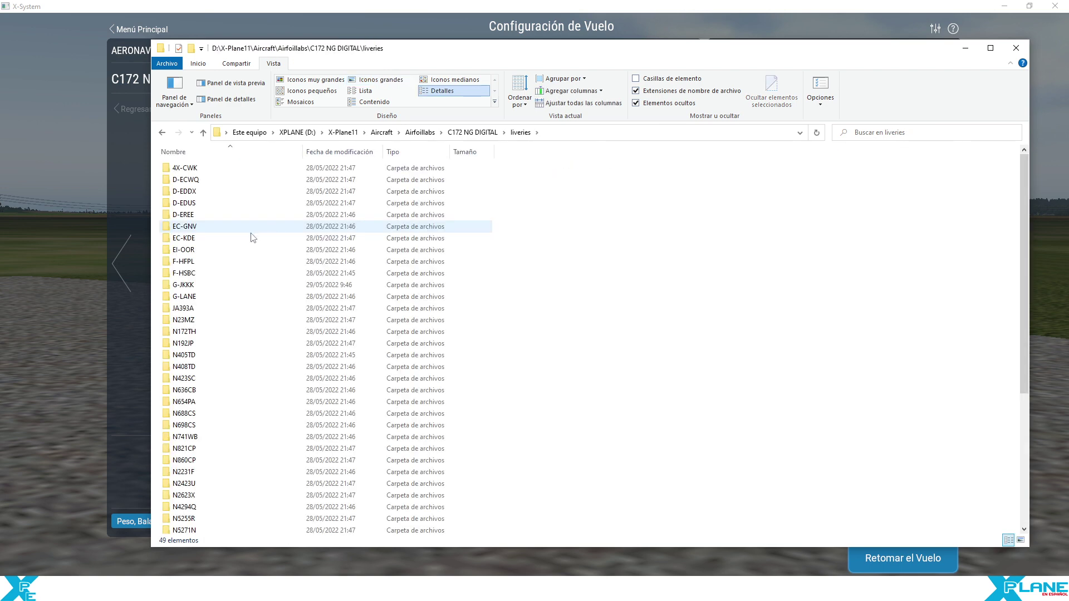
pyautogui.doubleClick(189, 286)
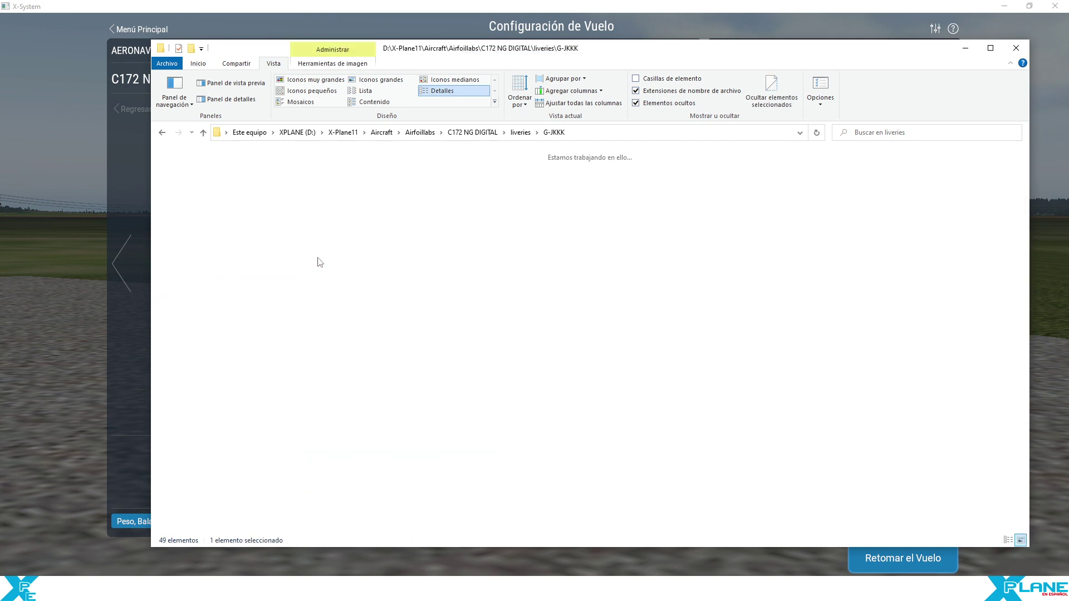
pyautogui.doubleClick(254, 186)
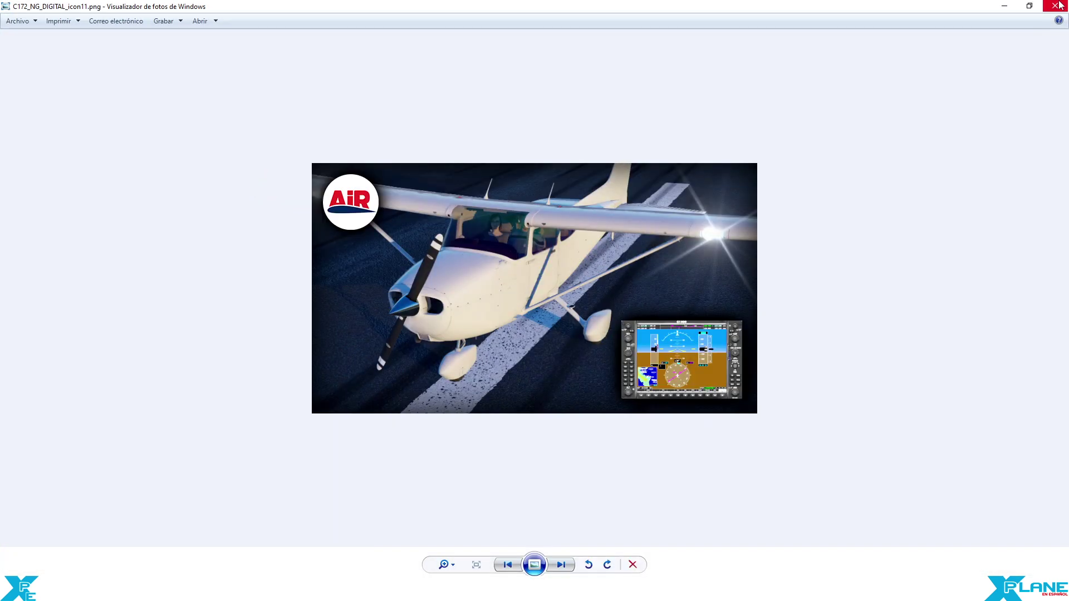
pyautogui.click(1054, 6)
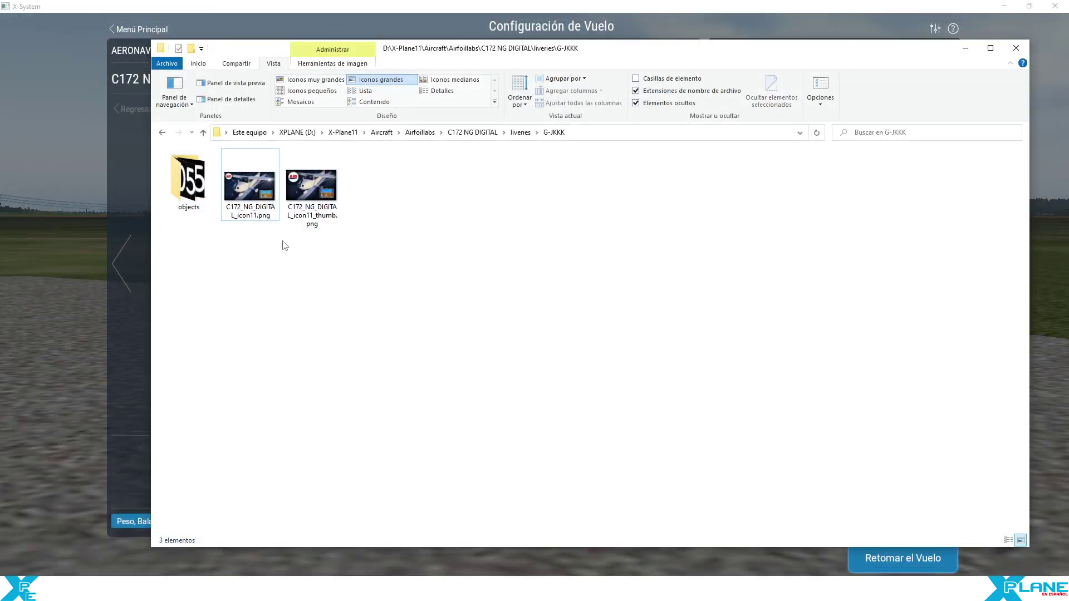
# Step: Switch to X-Plane, resume the flight with the G-JKKK livery, inspect the aircraft's exterior, and show the command for reloading the current aircraft and art
pyautogui.click(63, 146)
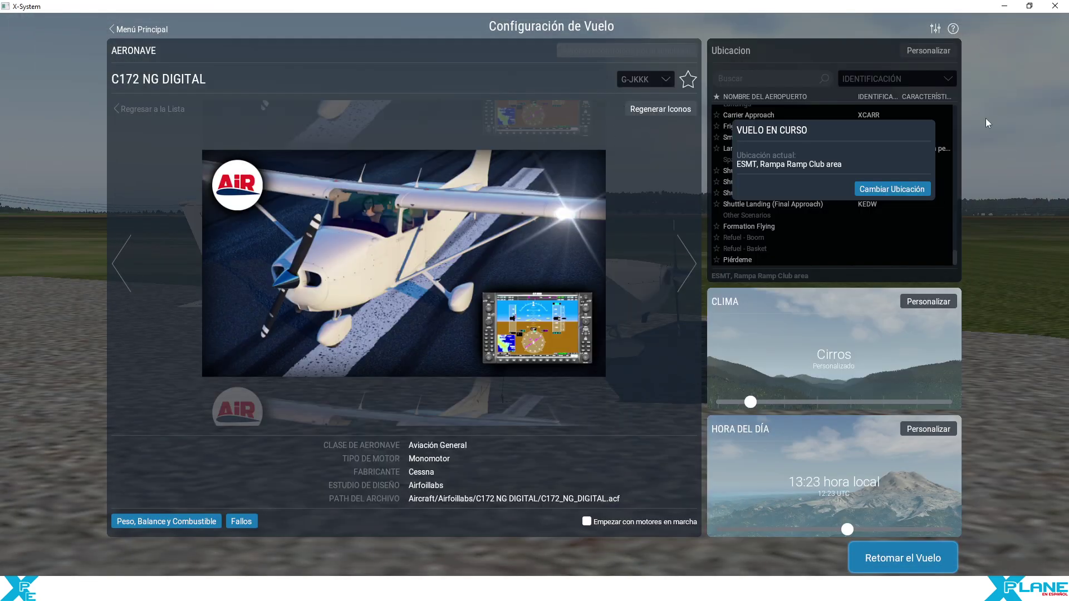
pyautogui.click(904, 551)
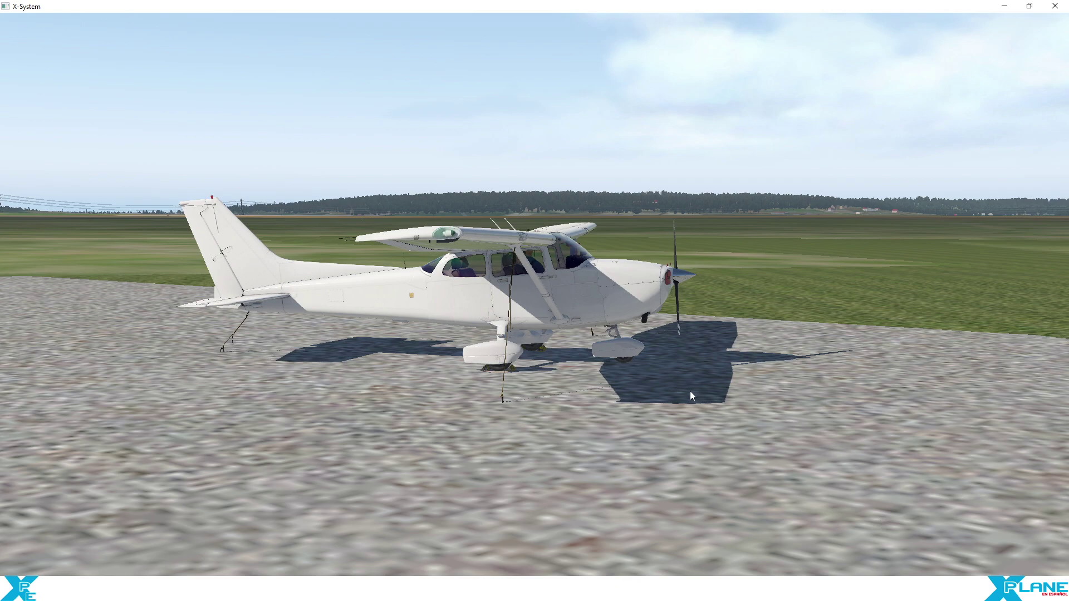
pyautogui.moveTo(327, 309); pyautogui.dragTo(427, 324)
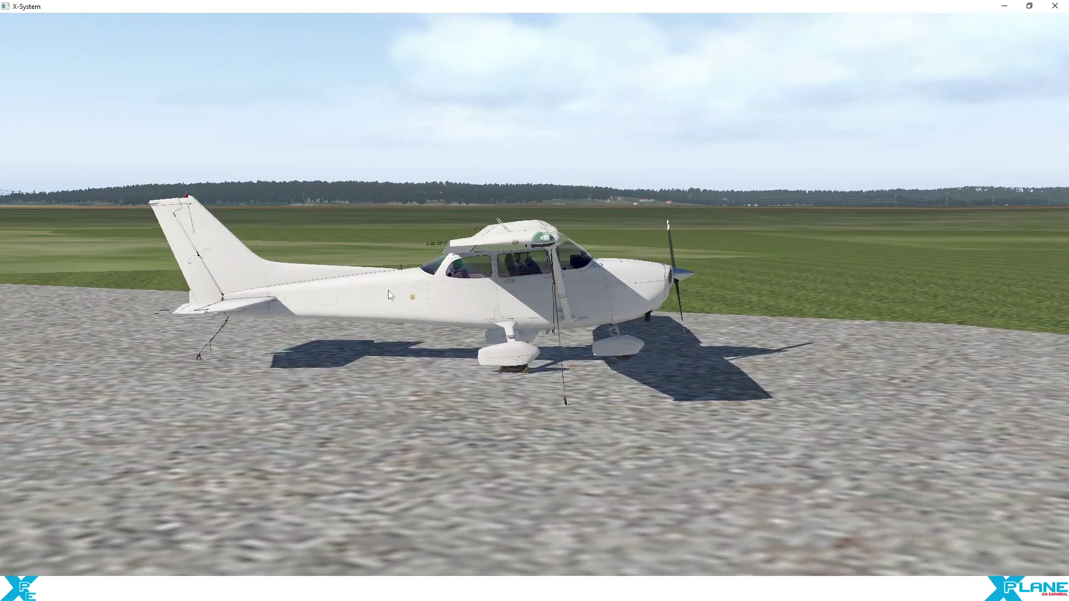
pyautogui.click(133, 21)
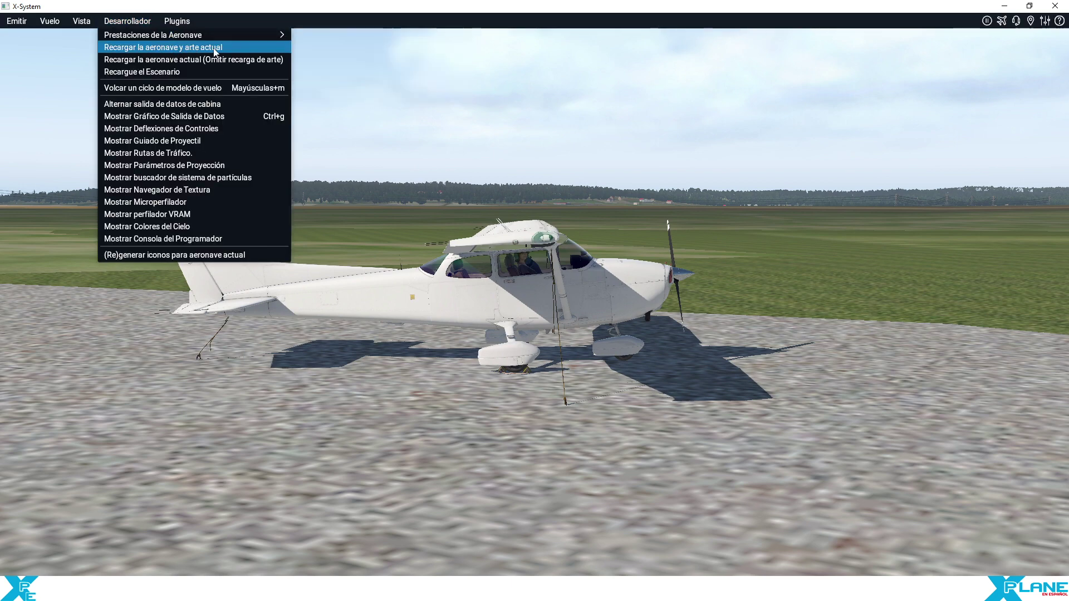
pyautogui.click(419, 455)
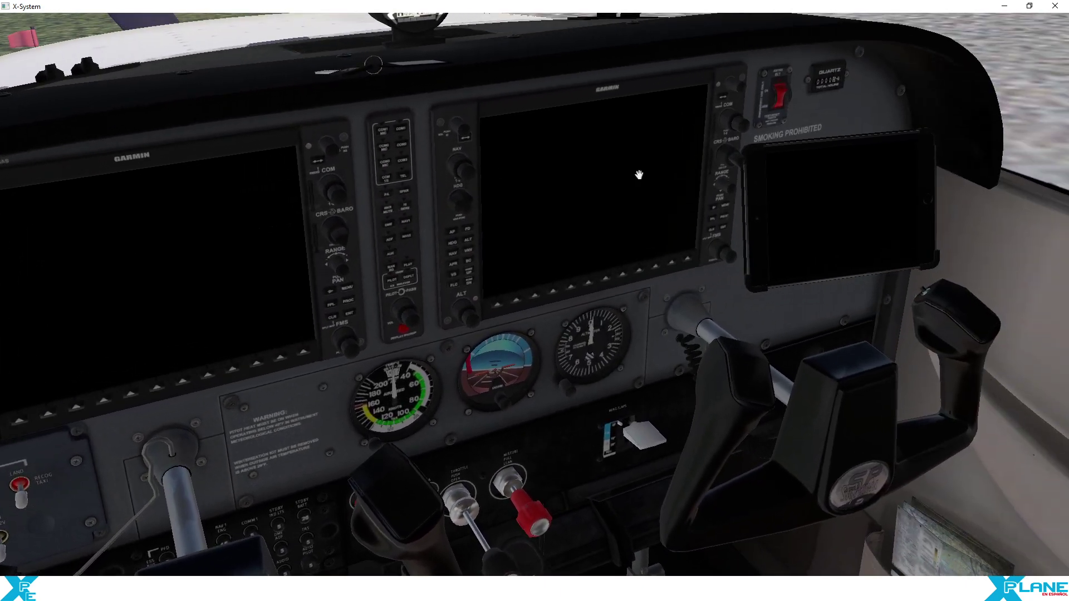
# Step: Look through the aircraft's equipment options in the cockpit and toggle the tablet option
pyautogui.moveTo(26, 290)
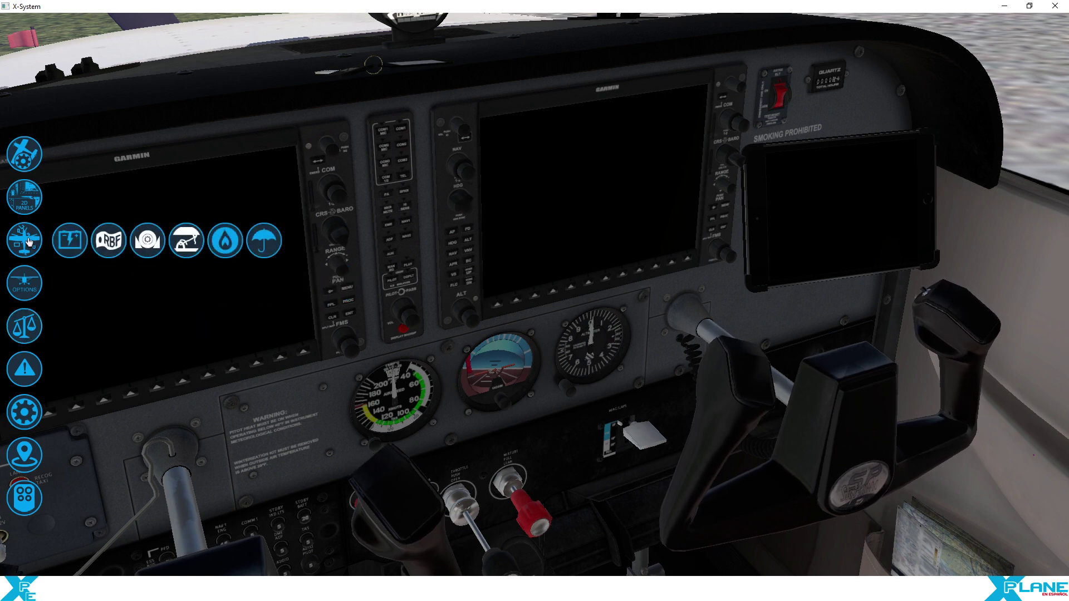
pyautogui.moveTo(28, 202)
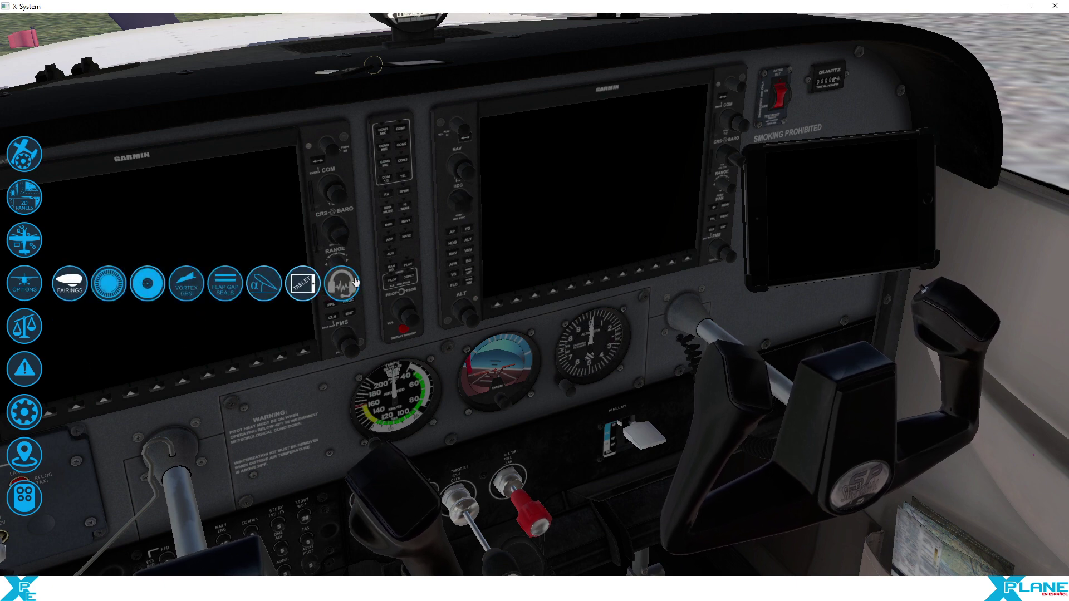
pyautogui.click(293, 287)
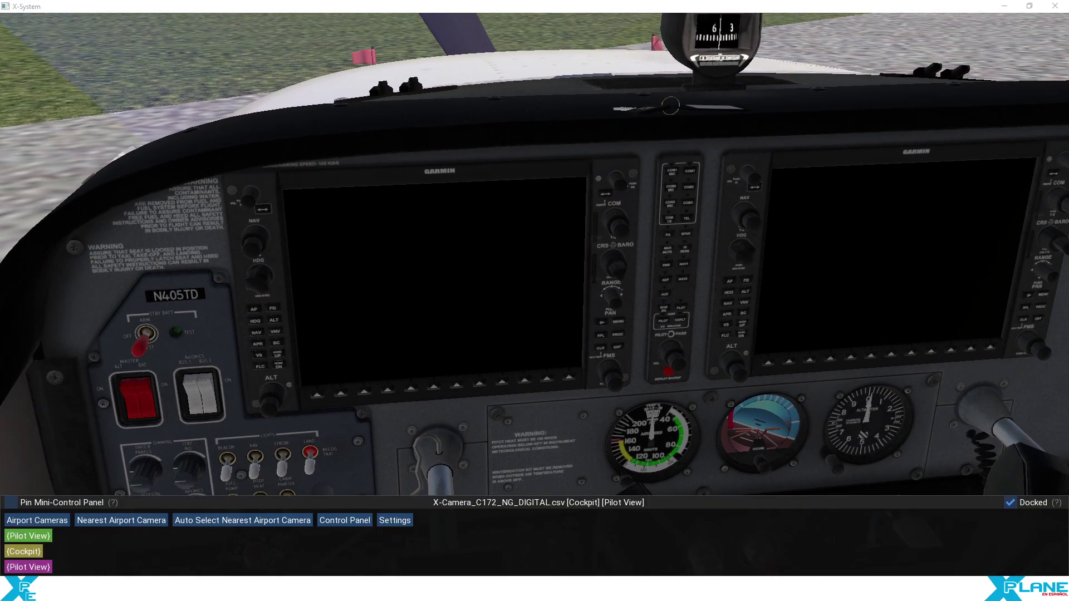
# Step: Switch to File Explorer and open the G-JKKK livery's objects folder, and return to the cockpit view in X-Plane
pyautogui.hotkey('alt', 'Tab')
pyautogui.doubleClick(208, 181)
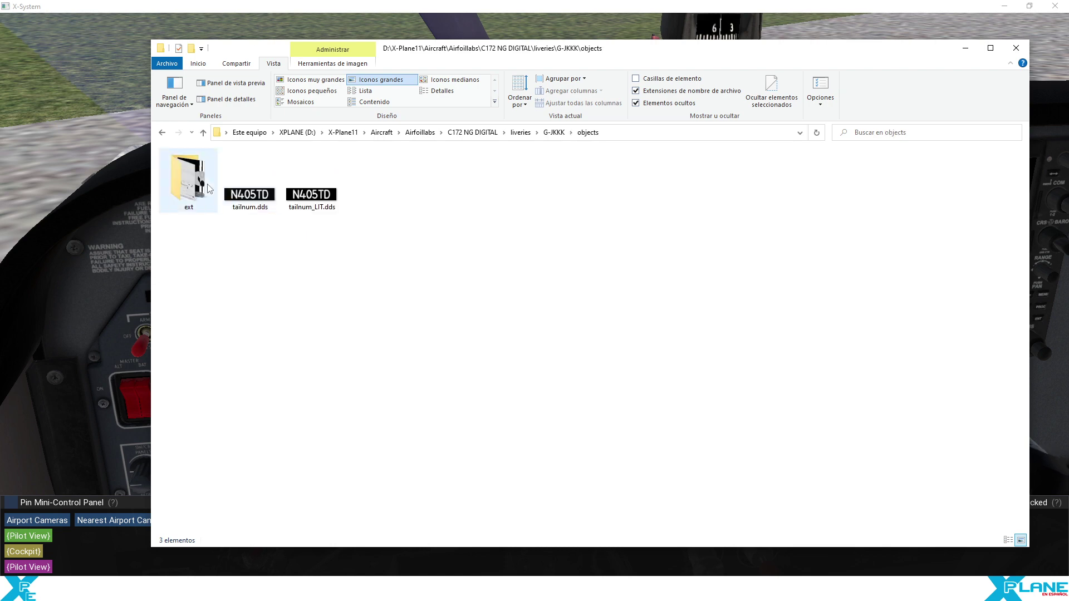
pyautogui.hotkey('alt', 'Tab')
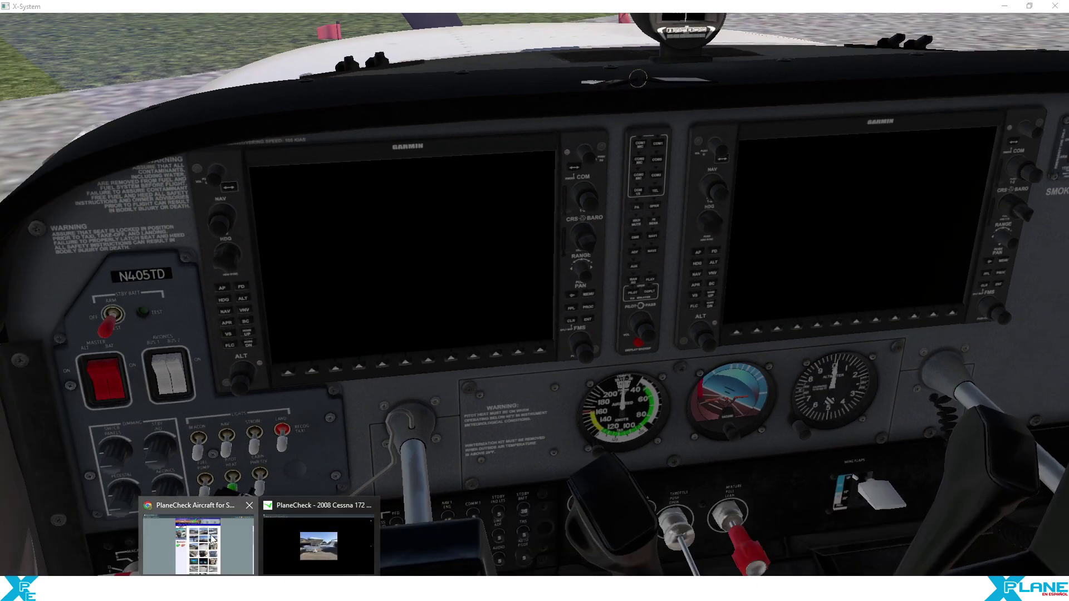
# Step: Switch to the PlaneCheck listing in Chrome, view the instrument panel photo at full size, and close it
pyautogui.click(195, 543)
pyautogui.scroll(-2, 741, 314)
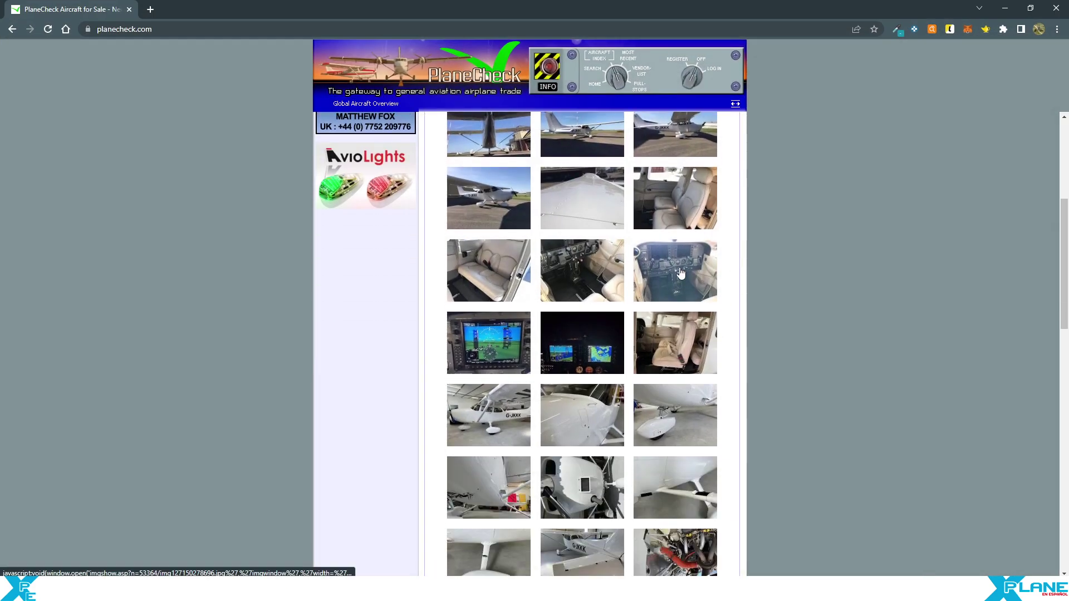
pyautogui.click(670, 253)
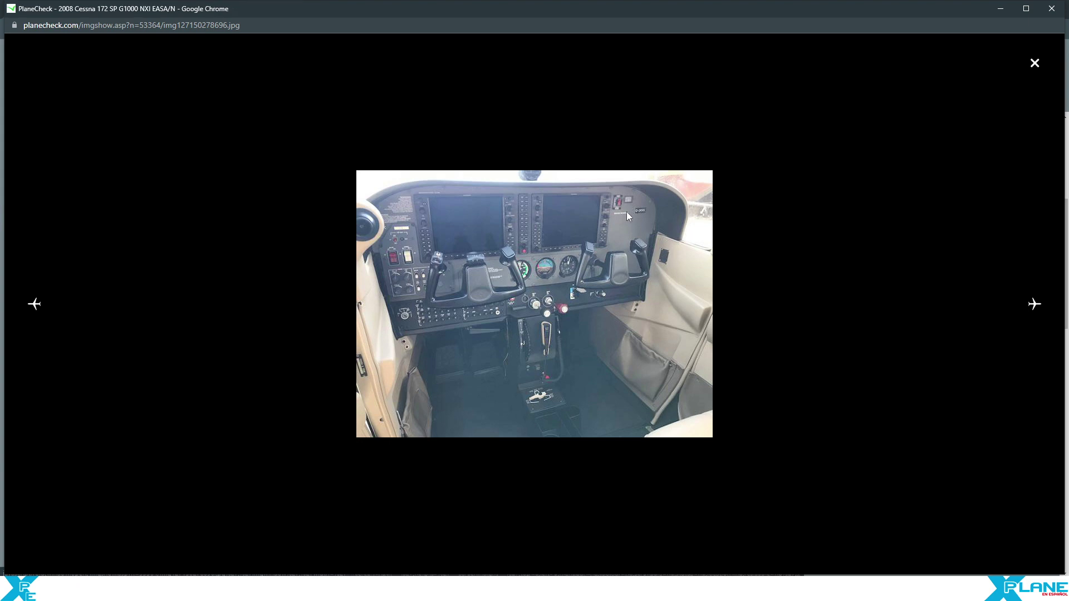
pyautogui.click(1035, 65)
pyautogui.scroll(3, 226, 317)
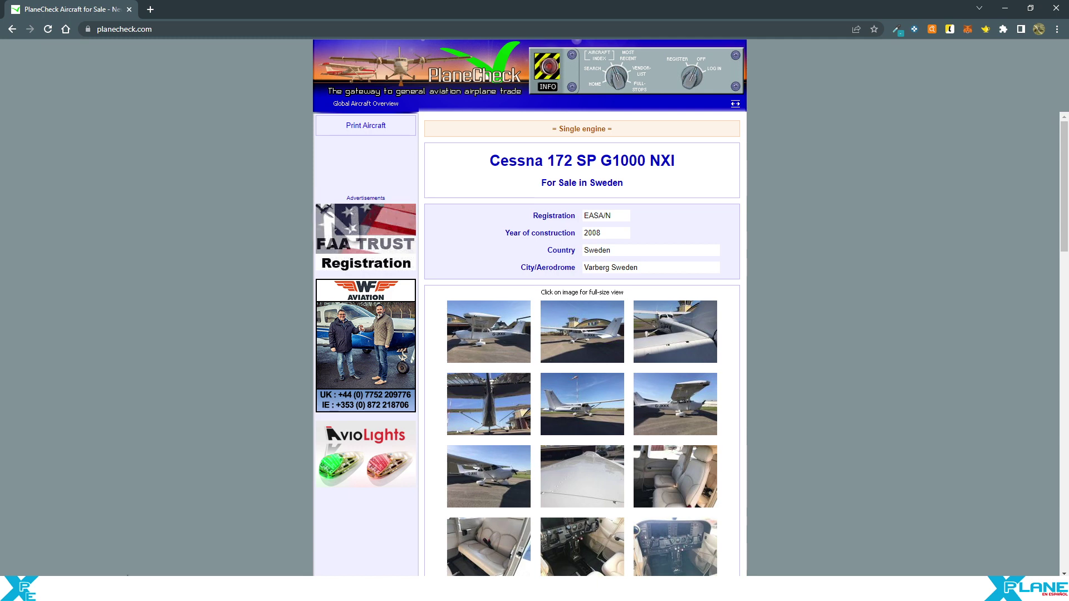
# Step: Open tailnum.dds from the G-JKKK objects folder in GIMP, with its mipmaps loaded and automatic YCoCg/AExp decoding enabled
pyautogui.hotkey('alt', 'Tab')
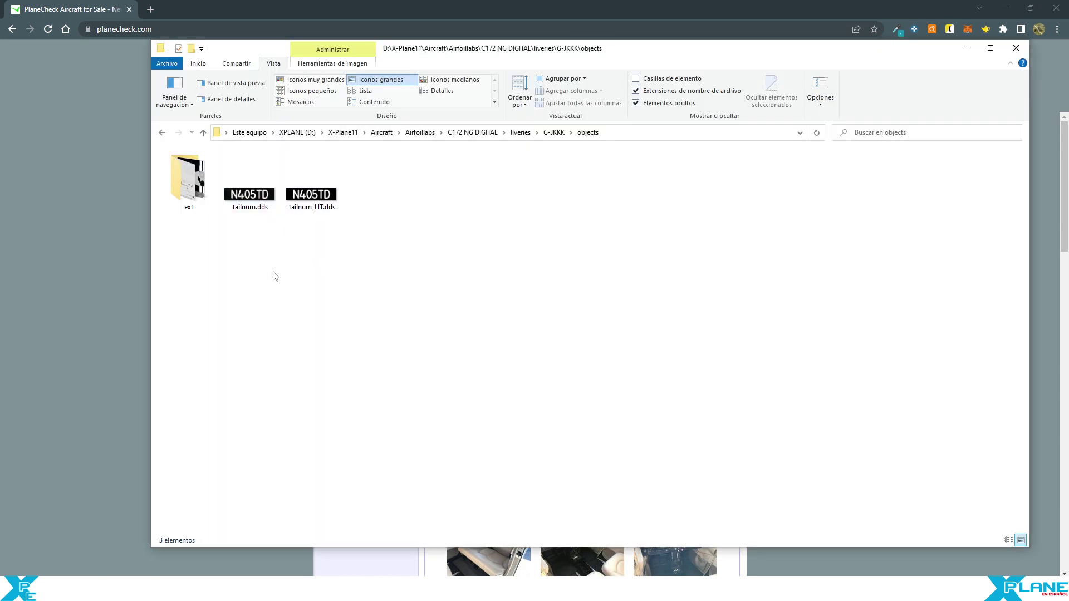
pyautogui.doubleClick(256, 202)
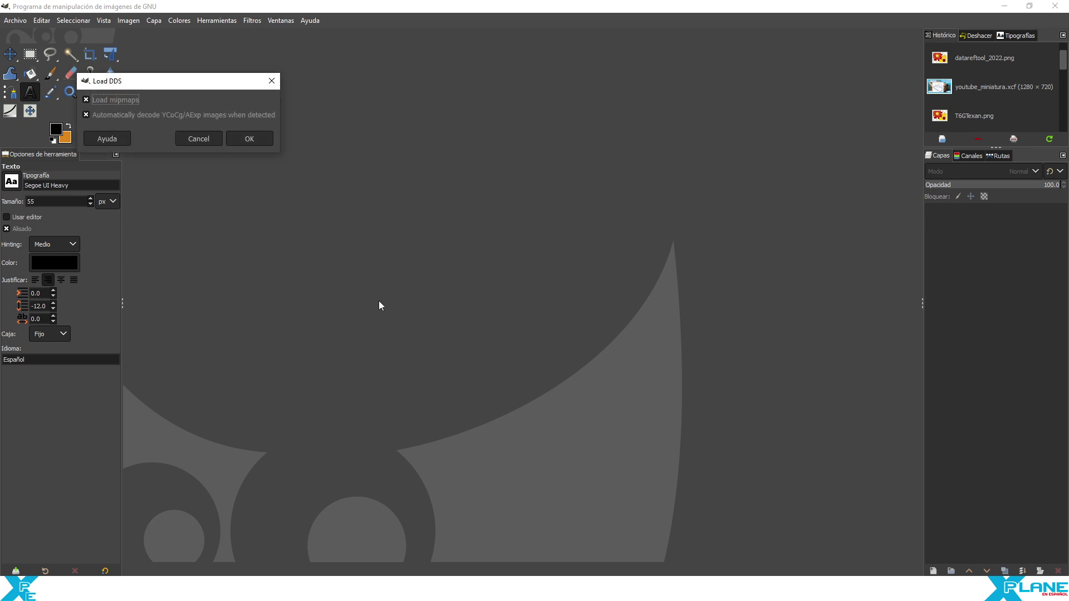
pyautogui.moveTo(203, 88); pyautogui.dragTo(465, 92)
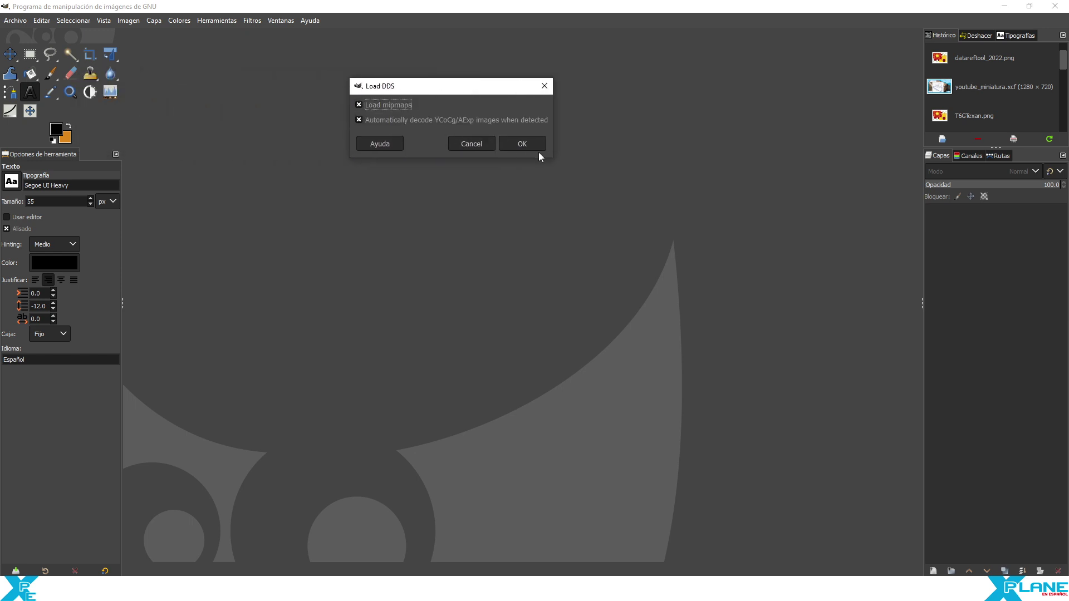
pyautogui.click(524, 142)
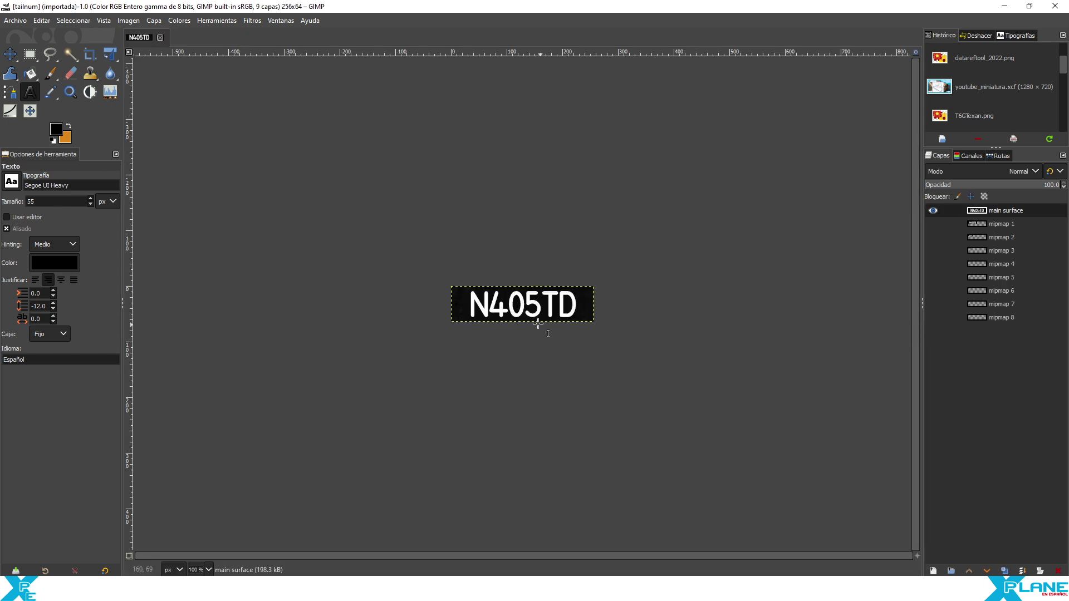
pyautogui.scroll(2, 542, 326)
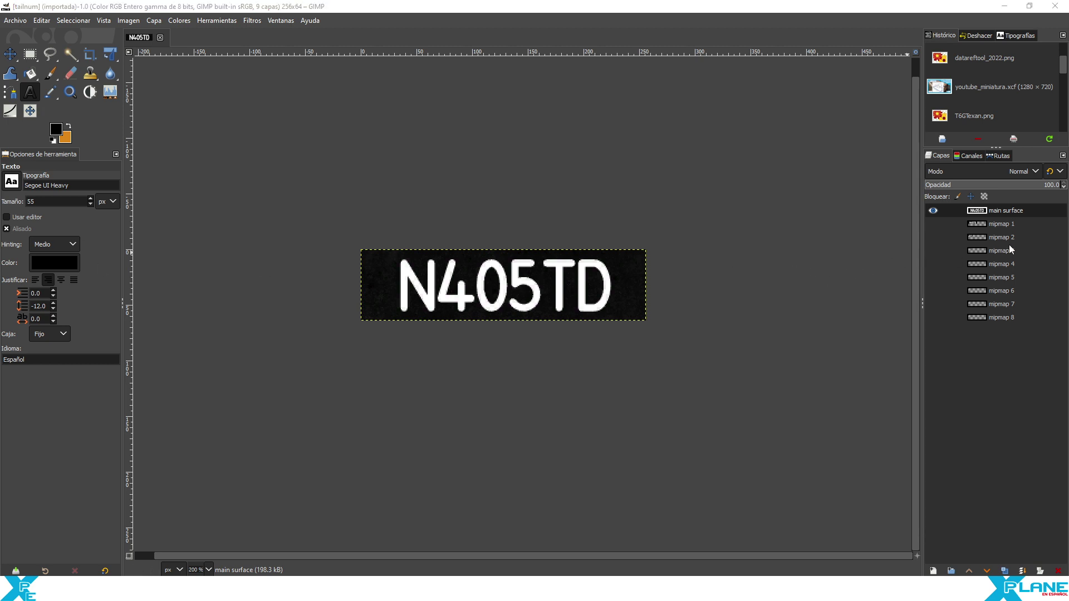
# Step: Delete the layers mipmap 1 through mipmap 8, keeping only the main surface layer
pyautogui.click(1000, 224)
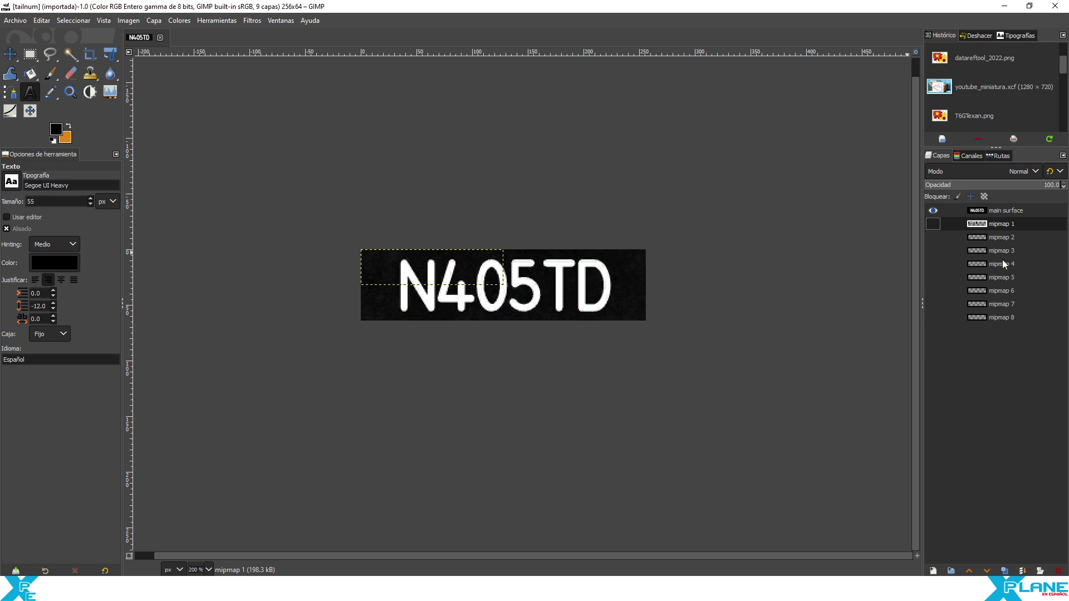
pyautogui.hotkey('ctrl', 'f')
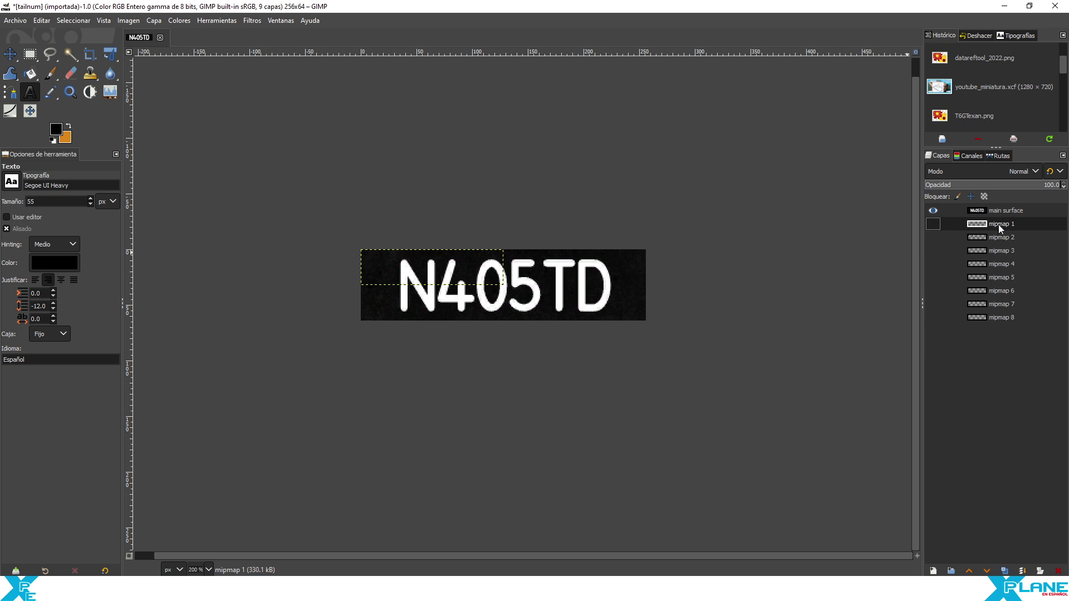
pyautogui.rightClick(998, 225)
pyautogui.press('Escape')
pyautogui.hotkey('ctrl', 'f')
pyautogui.click(1057, 571)
pyautogui.click(1057, 571)
pyautogui.click(1058, 571)
pyautogui.click(1057, 571)
pyautogui.click(1057, 571)
pyautogui.click(1057, 571)
pyautogui.click(1058, 571)
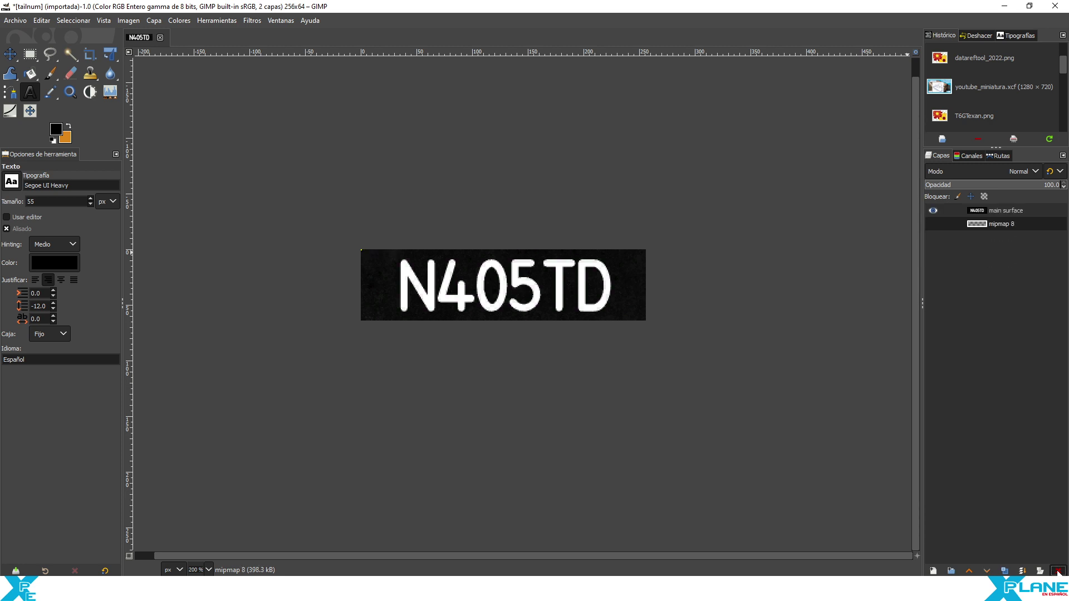
pyautogui.click(1057, 571)
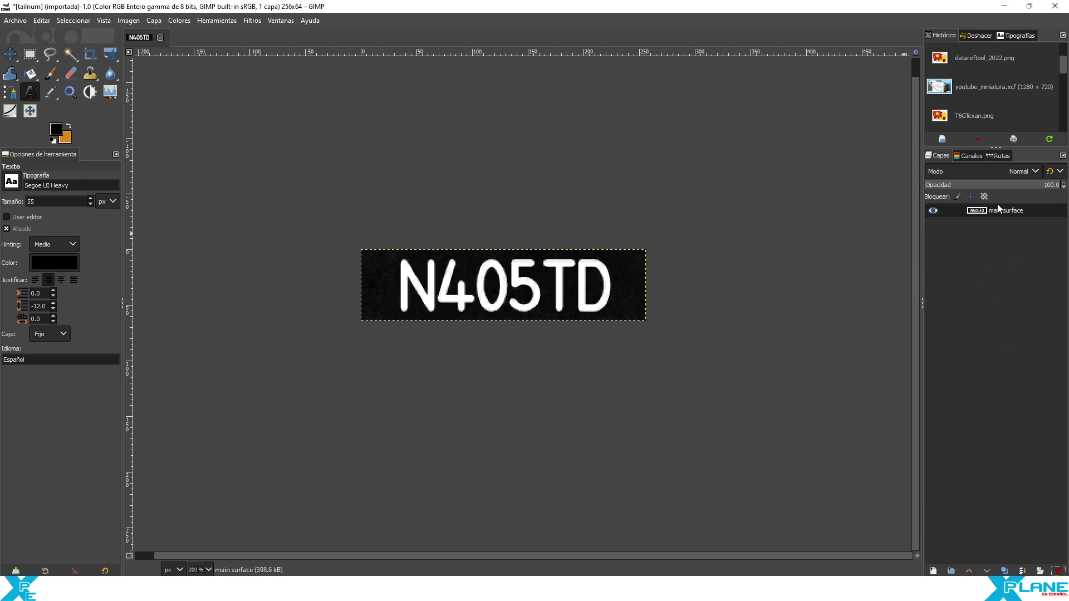
# Step: Select the whole tail number image and fill it with the black foreground colour
pyautogui.click(73, 21)
pyautogui.click(76, 38)
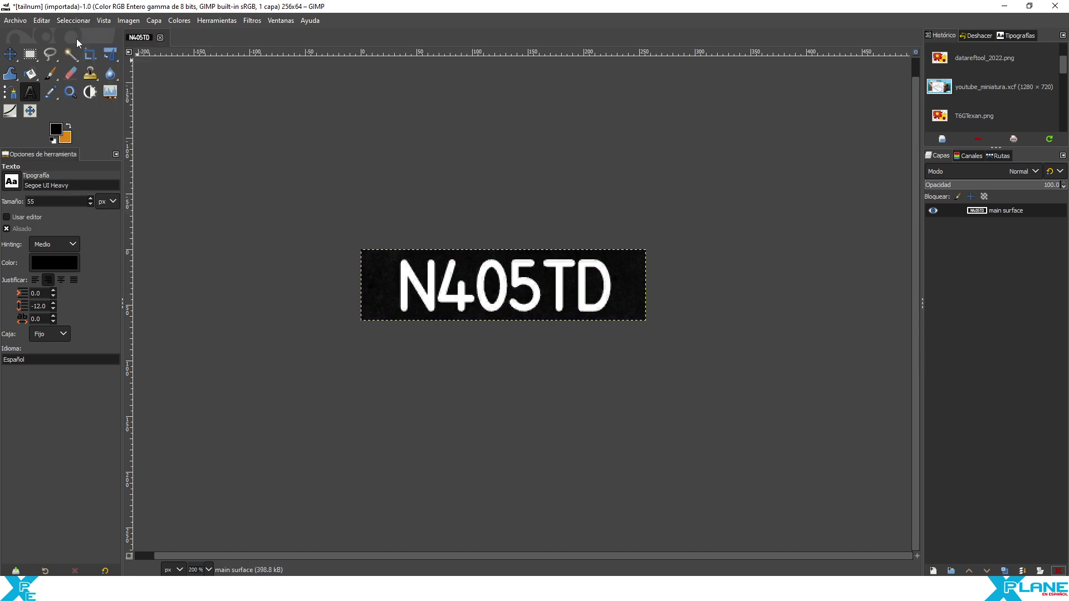
pyautogui.click(41, 21)
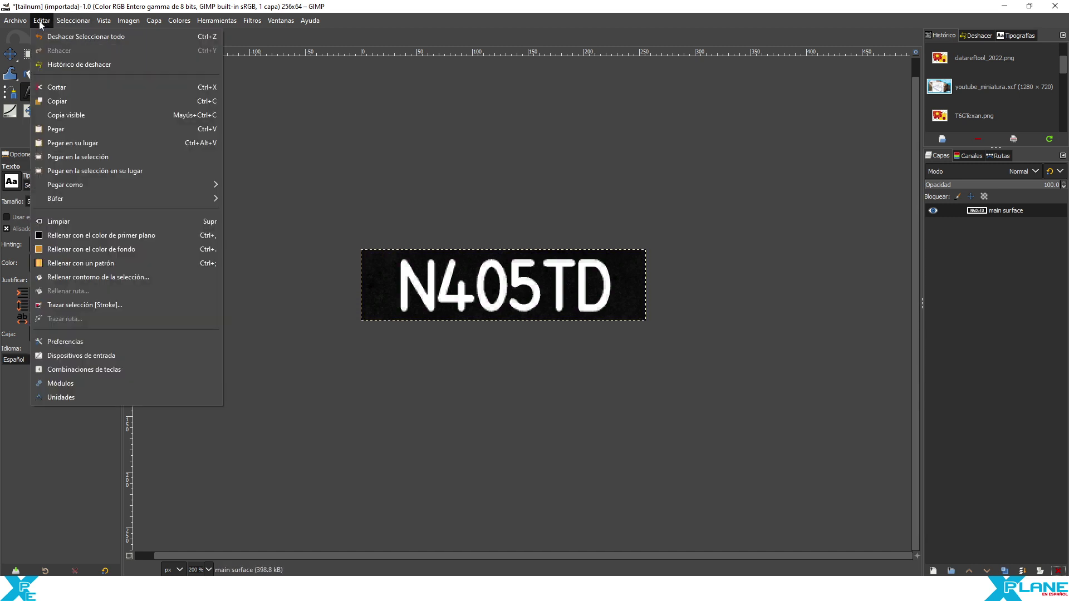
pyautogui.click(104, 237)
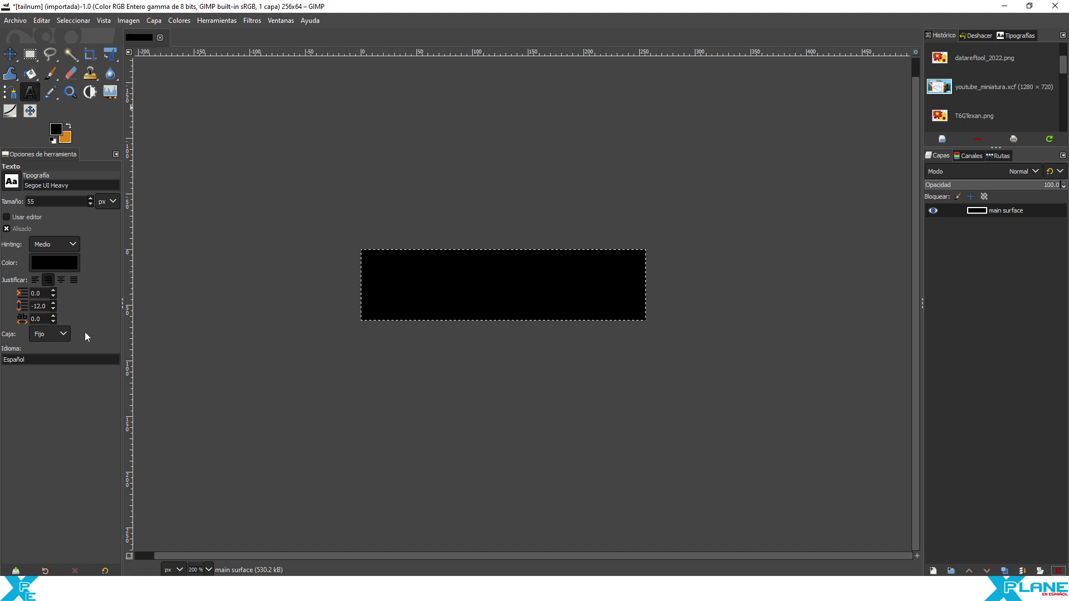
# Step: Set the Text tool's colour to white (ffffff)
pyautogui.click(66, 260)
pyautogui.moveTo(64, 251); pyautogui.dragTo(7, 200)
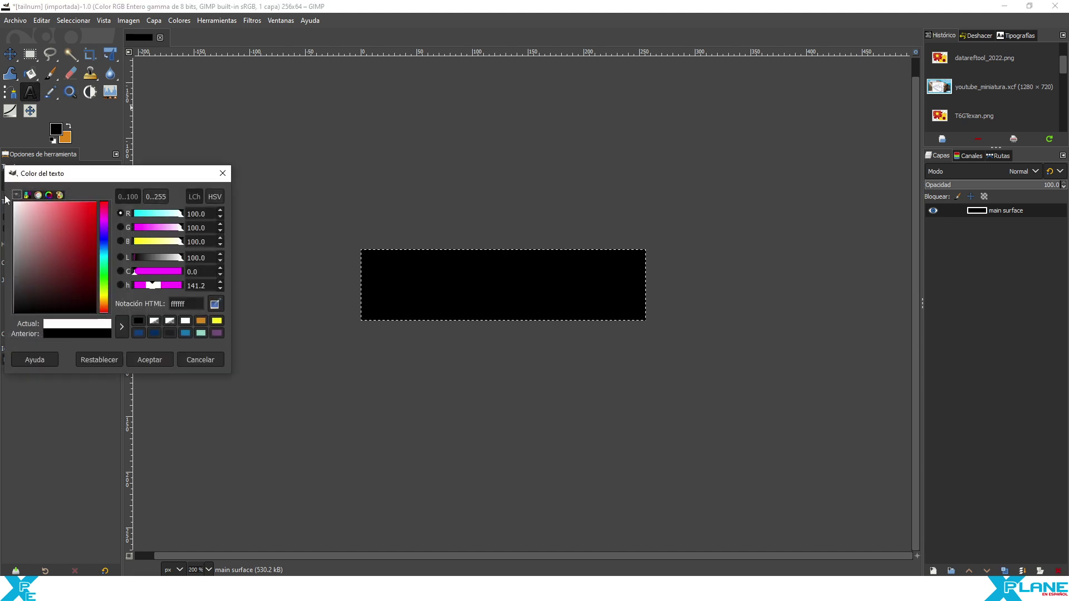
pyautogui.click(150, 359)
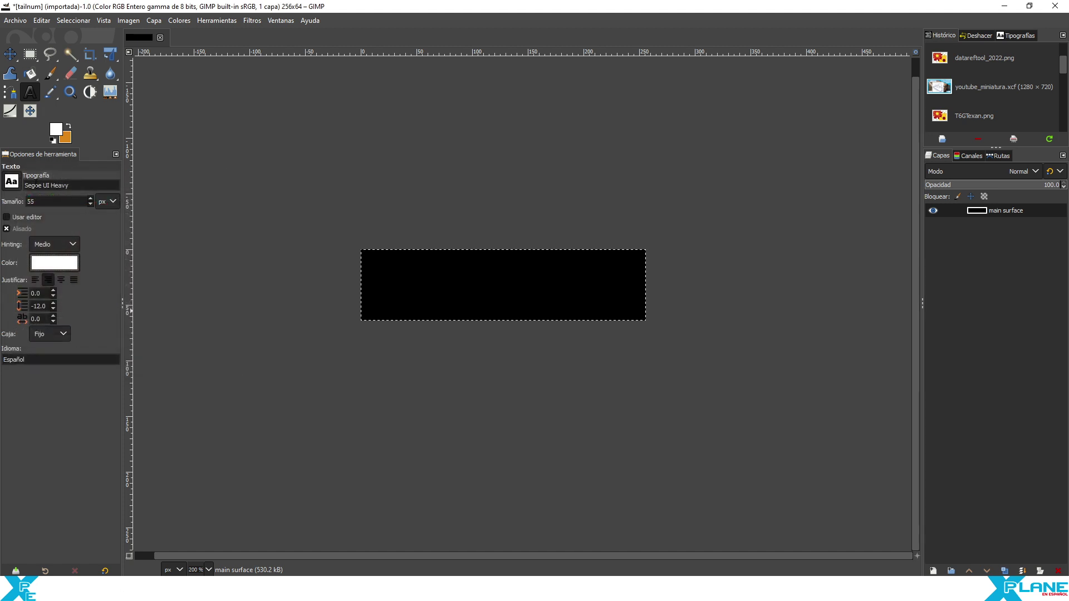
# Step: Search the enlarged font list for fonts whose names begin with "blo"
pyautogui.tripleClick(83, 185)
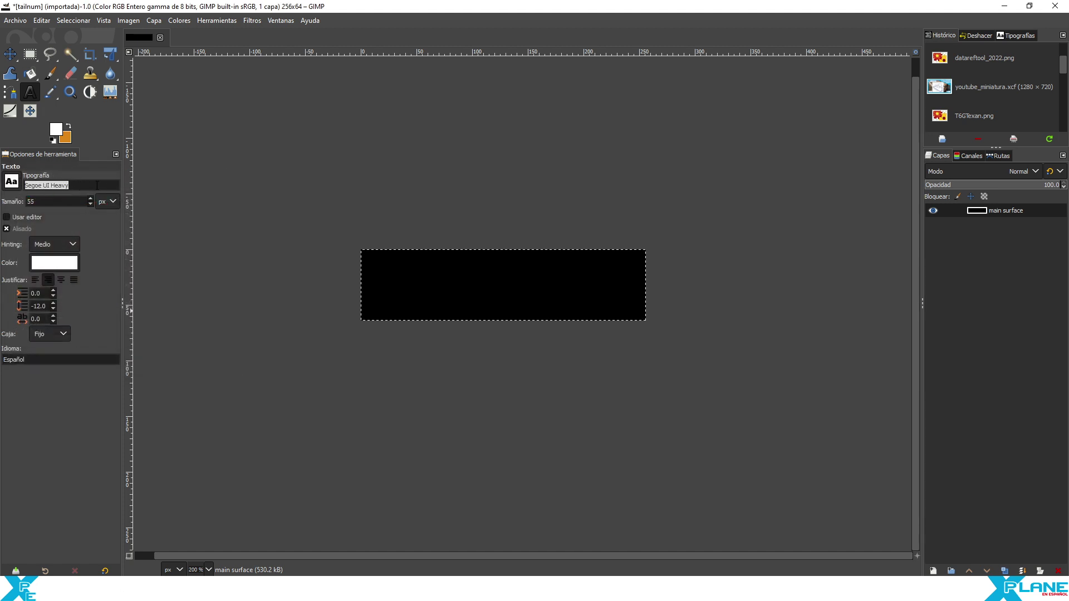
pyautogui.click(1013, 34)
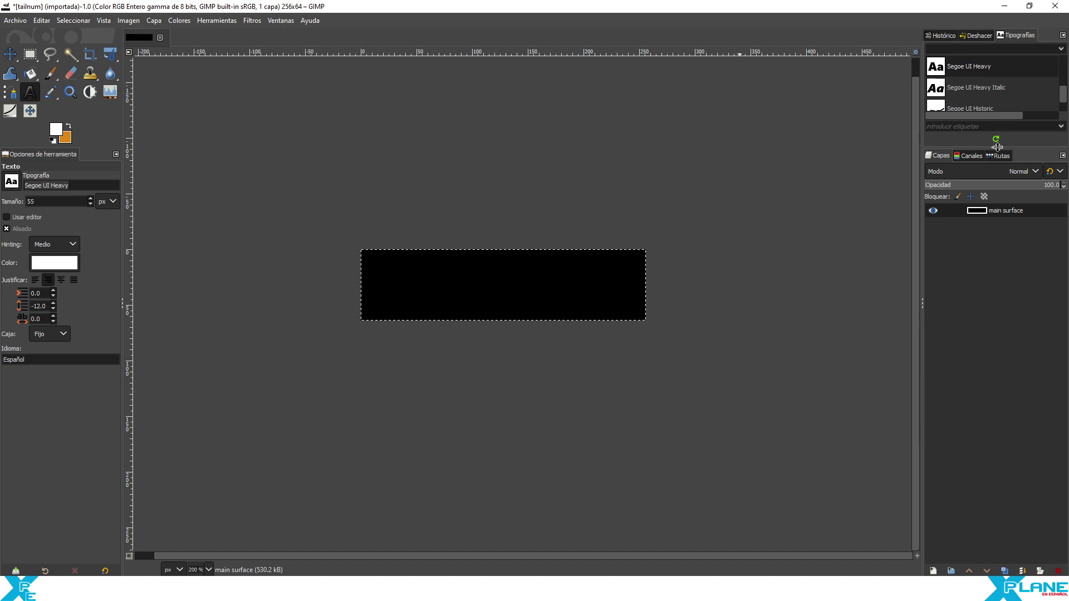
pyautogui.moveTo(995, 146); pyautogui.dragTo(996, 254)
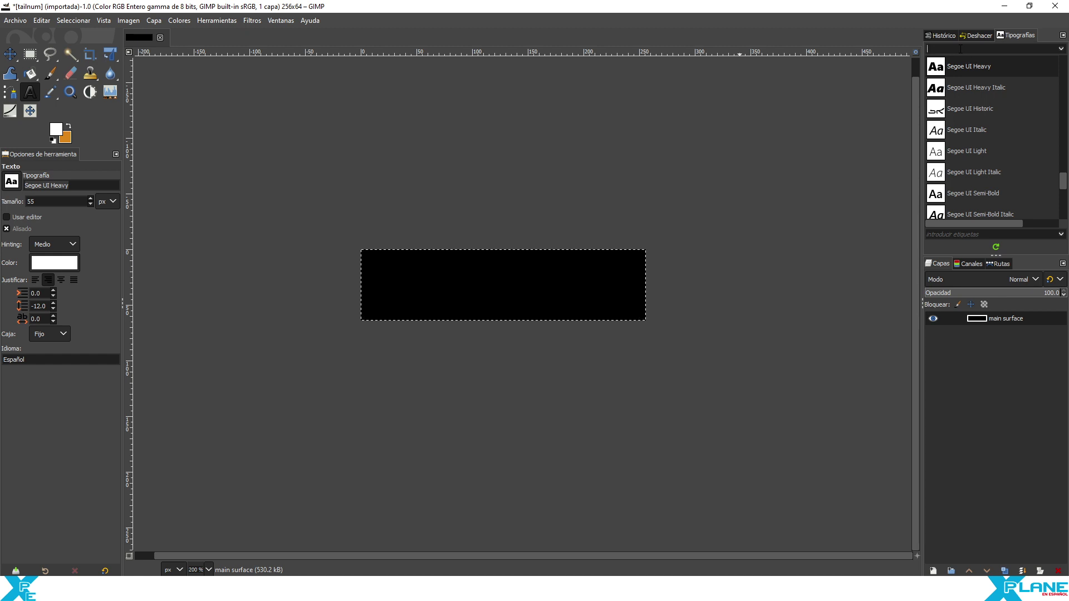
pyautogui.write('blo,')
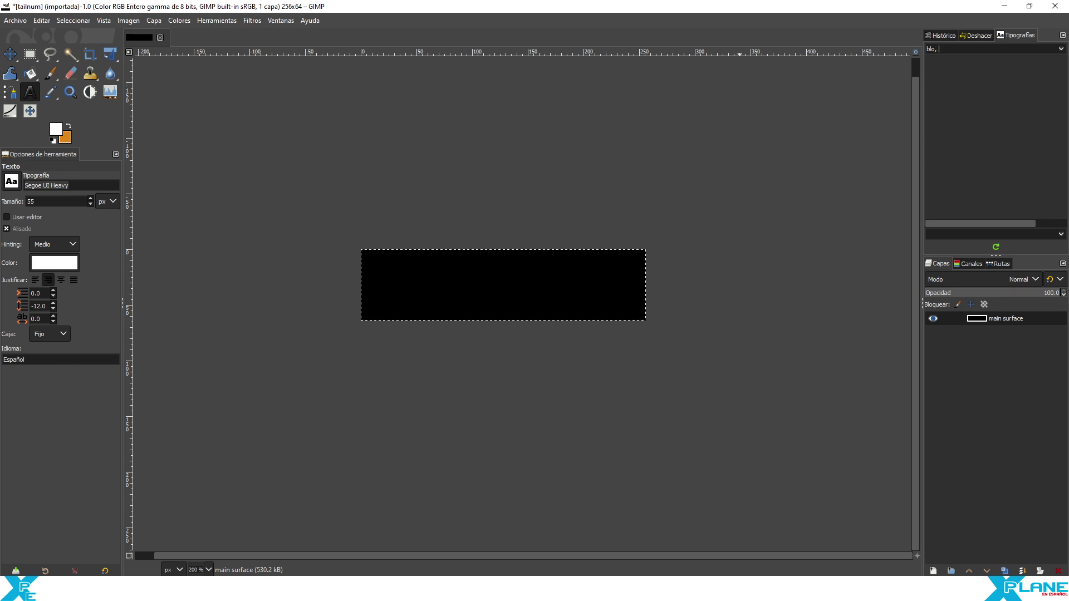
pyautogui.hotkey('ctrl', 'a')
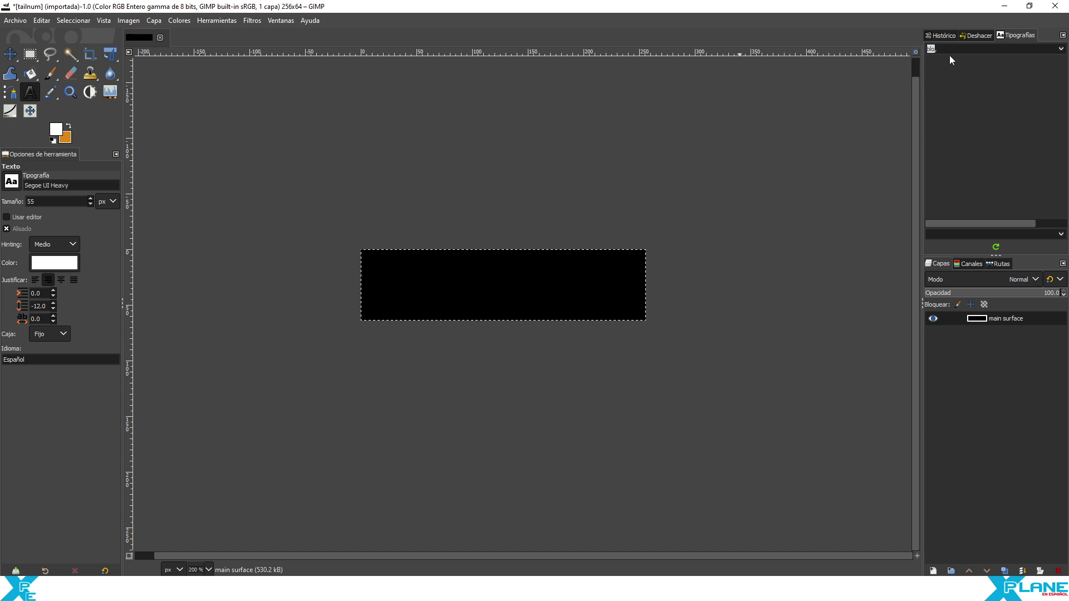
pyautogui.press('BackSpace')
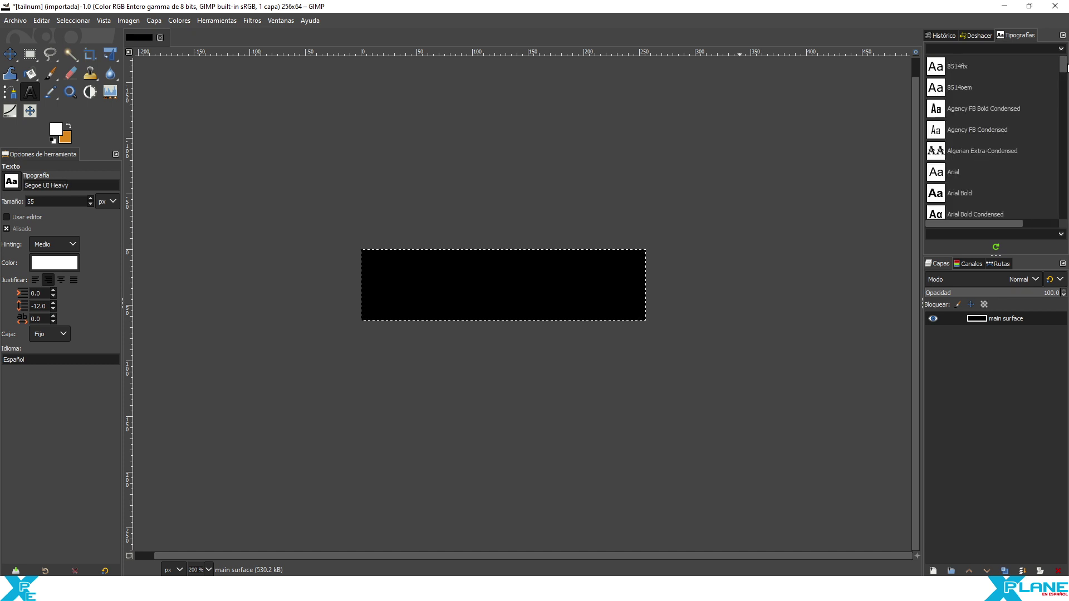
pyautogui.write('b')
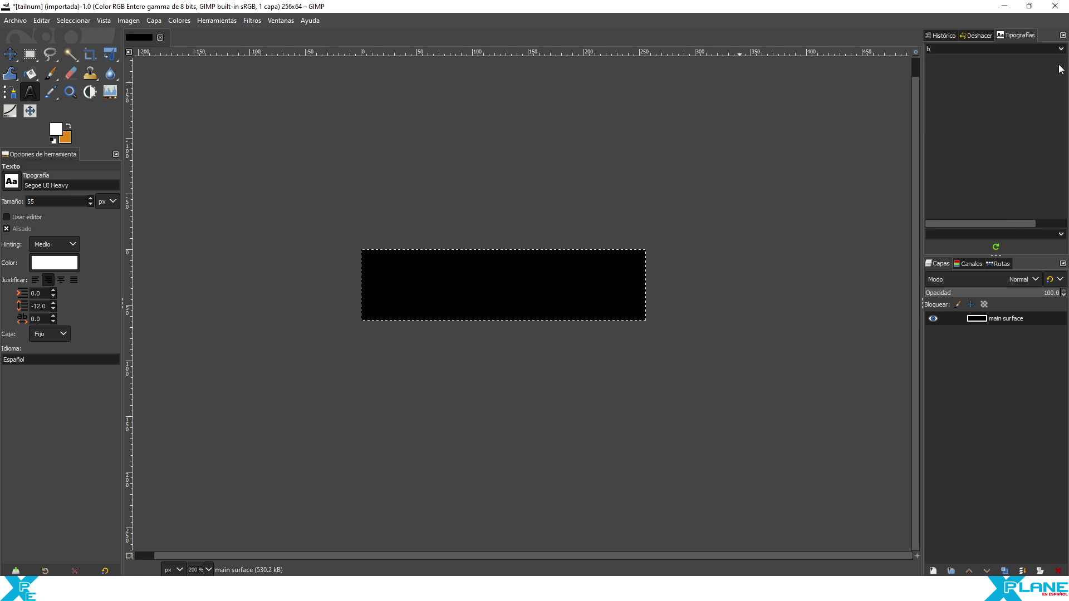
pyautogui.press('BackSpace')
pyautogui.scroll(-5, 1064, 73)
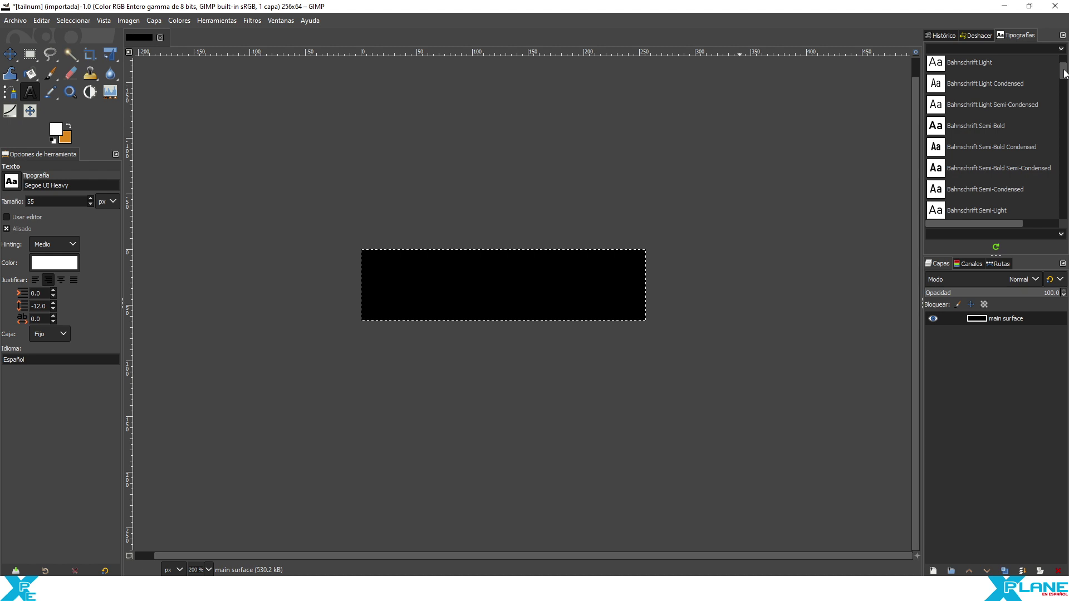
pyautogui.scroll(-3, 1064, 73)
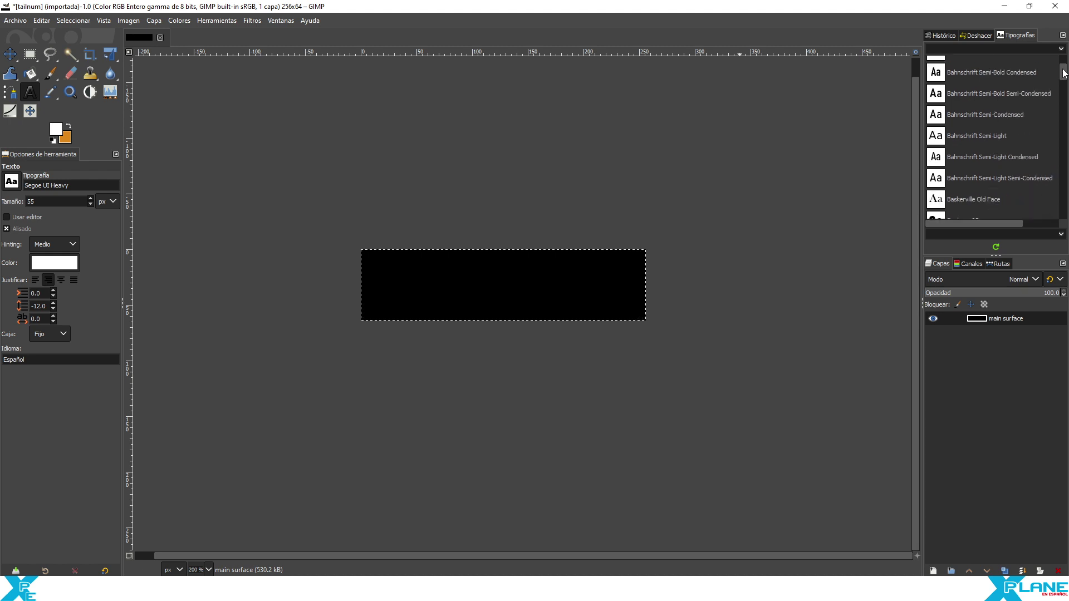
pyautogui.moveTo(1064, 73)
pyautogui.mouseDown()
pyautogui.moveTo(1063, 85)
pyautogui.moveTo(1061, 62)
pyautogui.mouseUp()
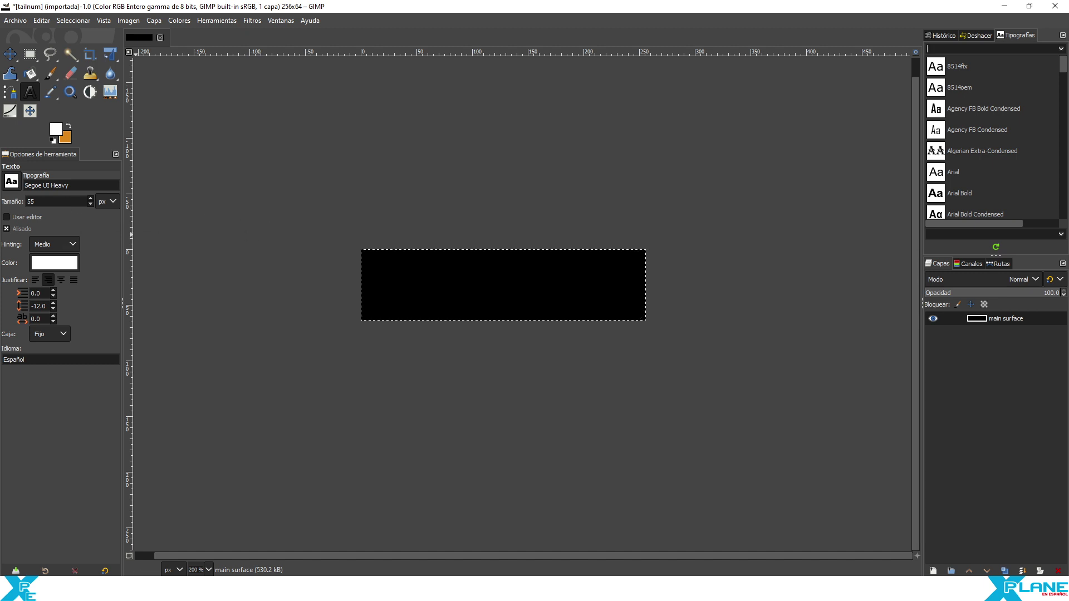
# Step: Set the Text tool's font to Blockschrift für Flugzeuge, its size to 56 px and its box to dynamic
pyautogui.click(61, 185)
pyautogui.write('bl')
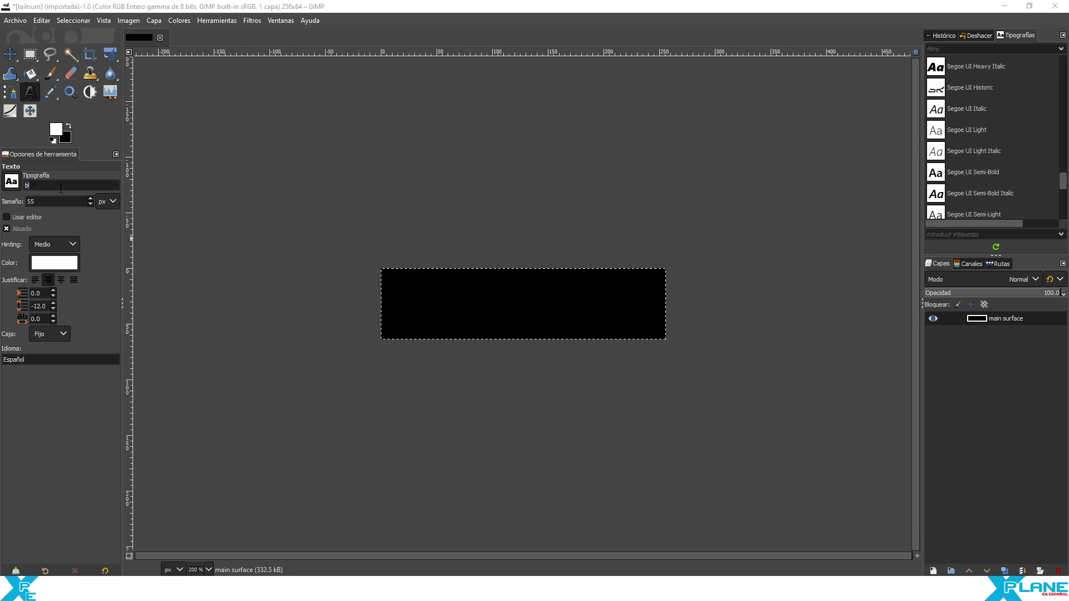
pyautogui.press('Return')
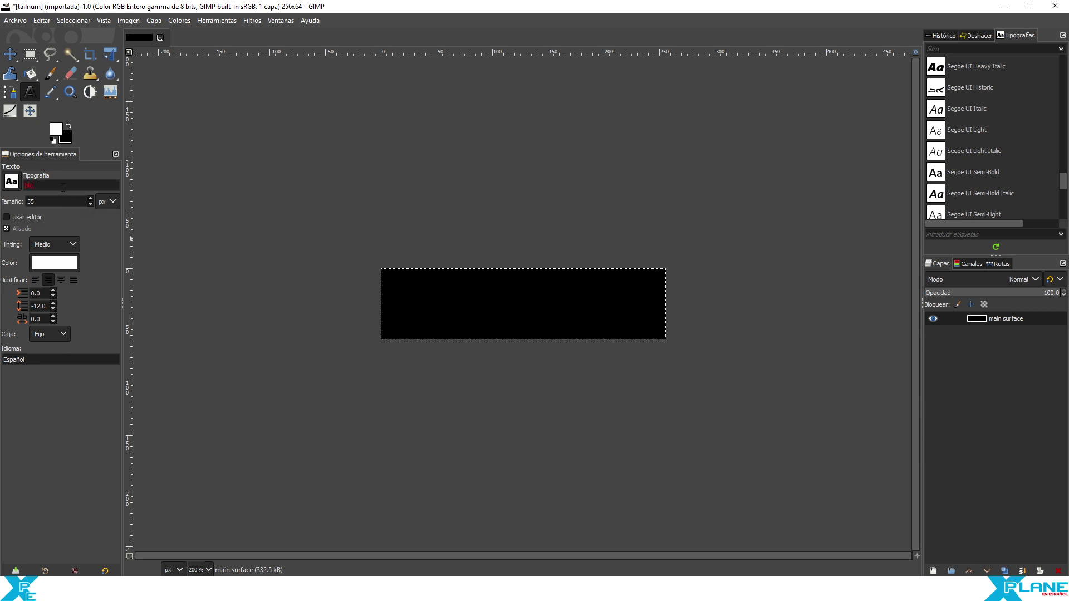
pyautogui.click(63, 333)
pyautogui.click(62, 321)
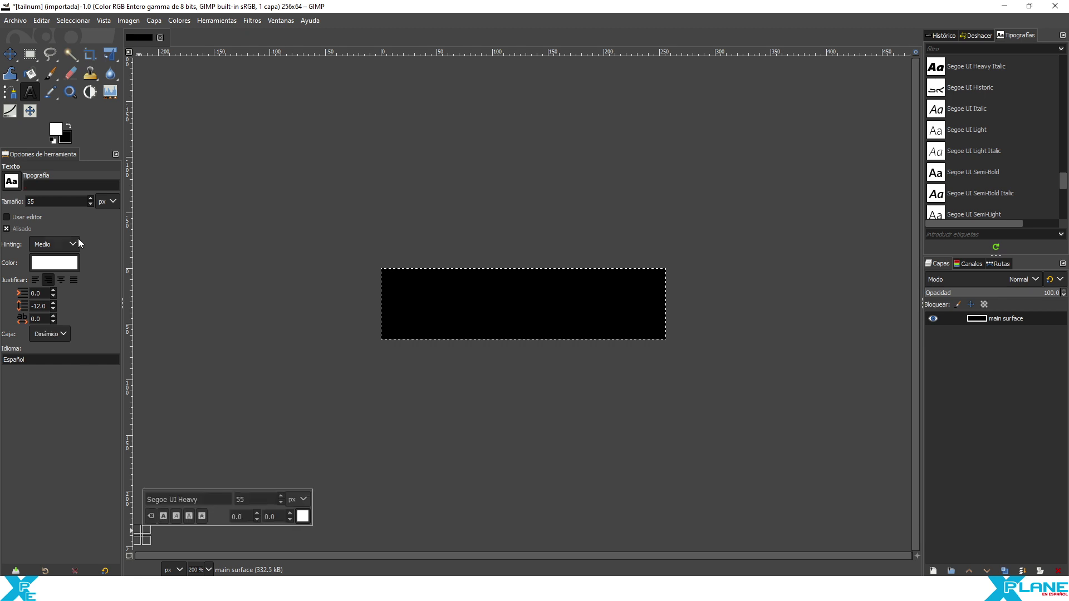
pyautogui.click(90, 198)
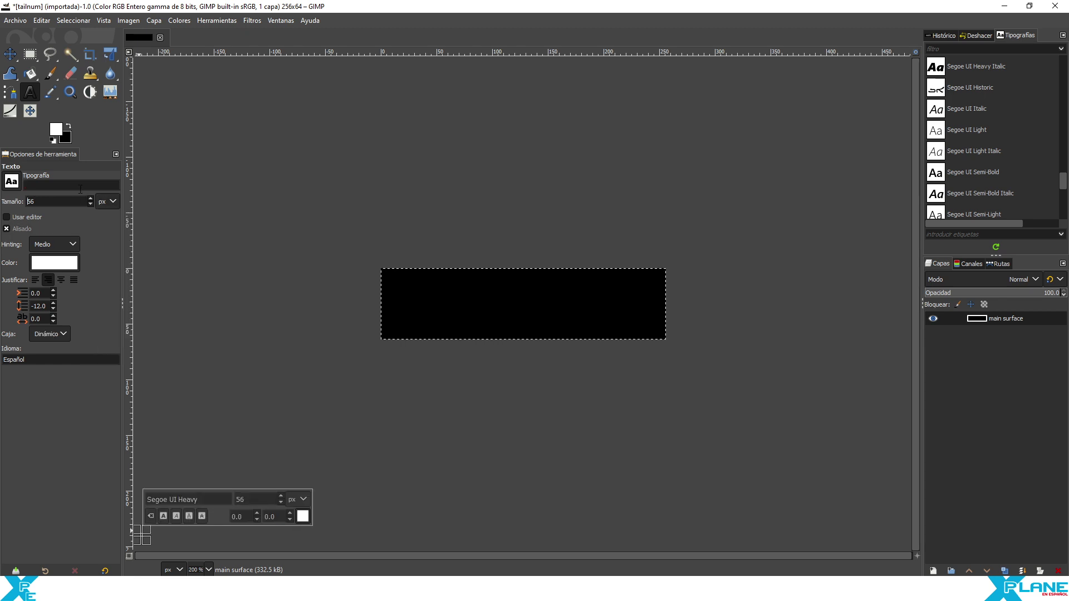
pyautogui.click(72, 183)
pyautogui.write('b')
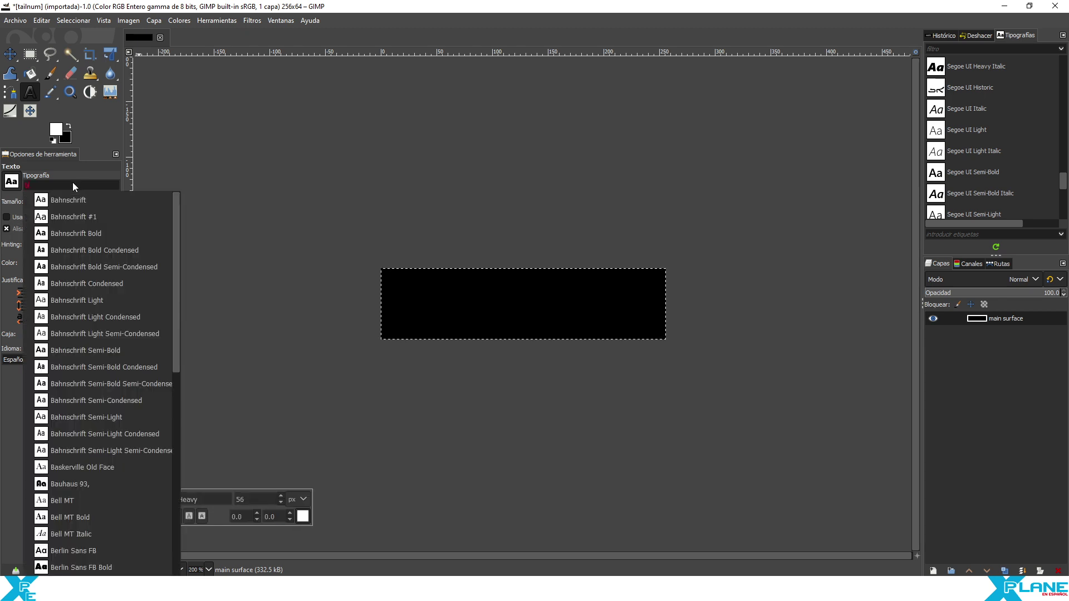
pyautogui.write('ki')
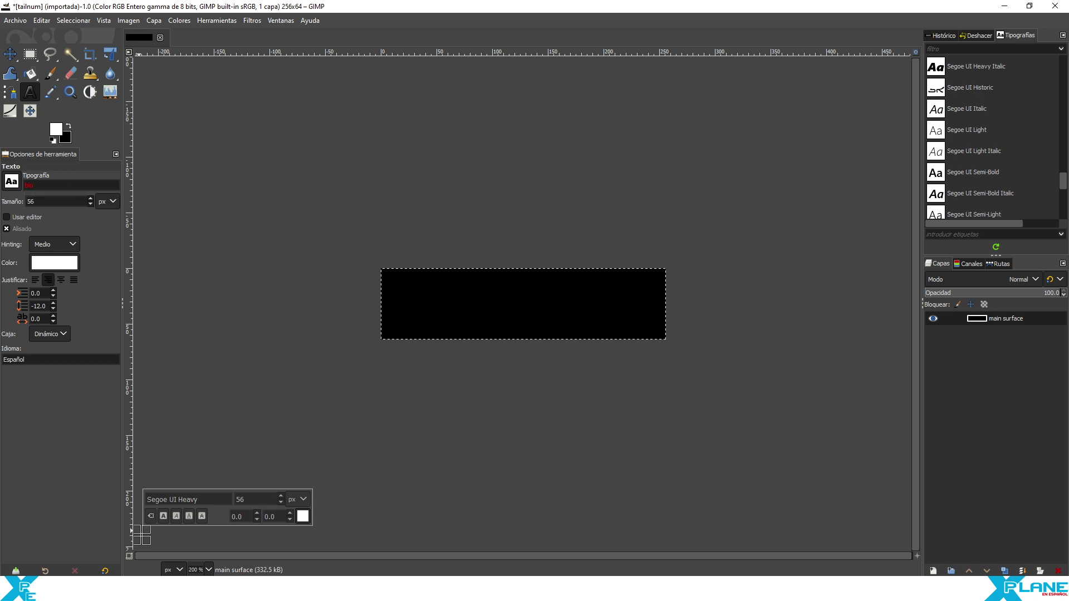
pyautogui.press('BackSpace')
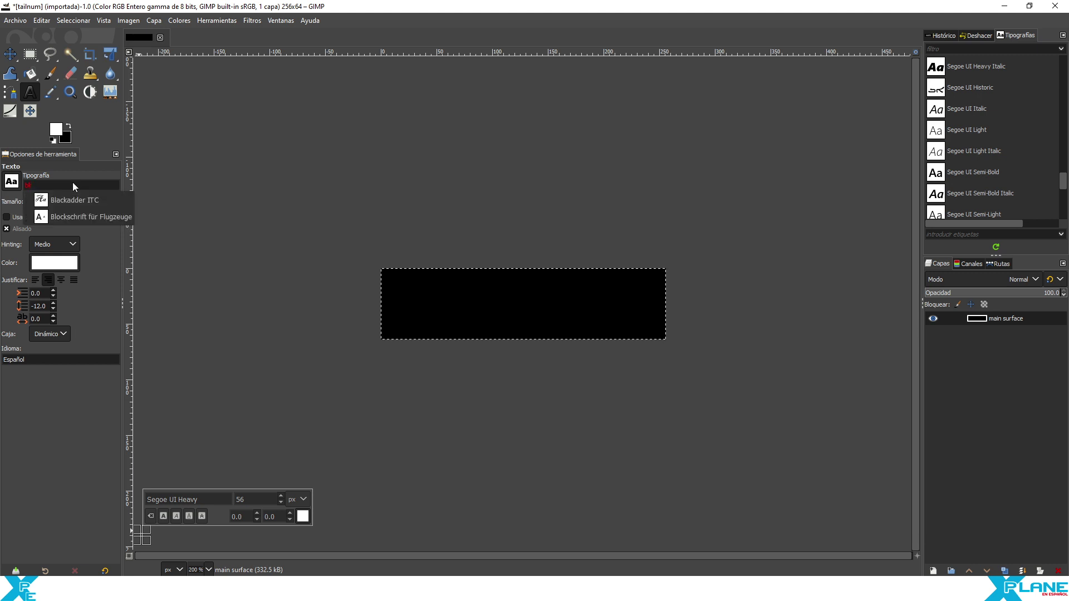
pyautogui.click(94, 220)
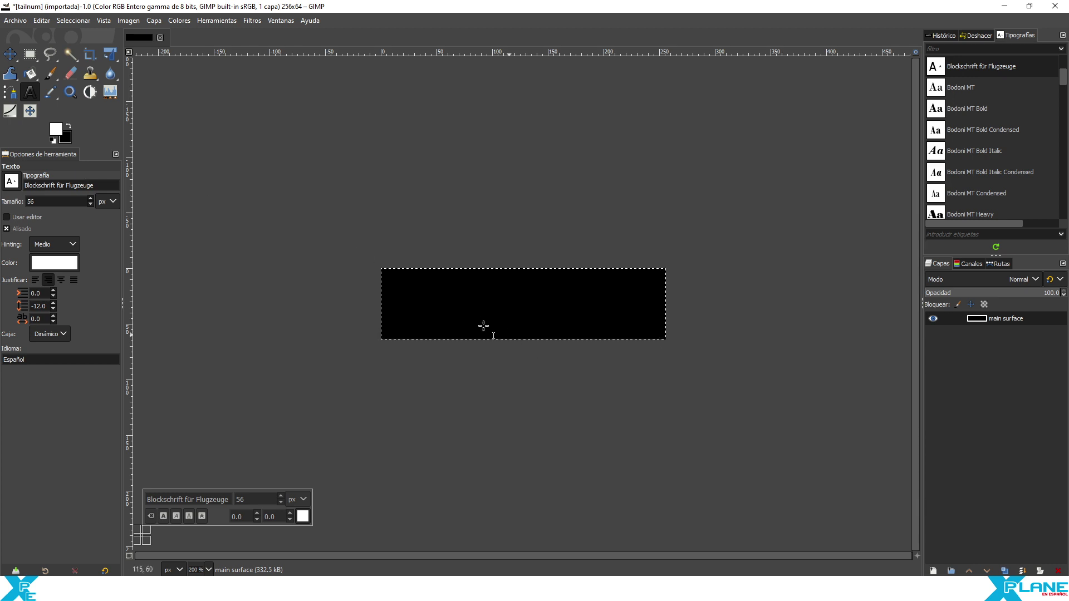
# Step: Add the text "g-jkkk" near the left end of the black tail number image
pyautogui.click(403, 307)
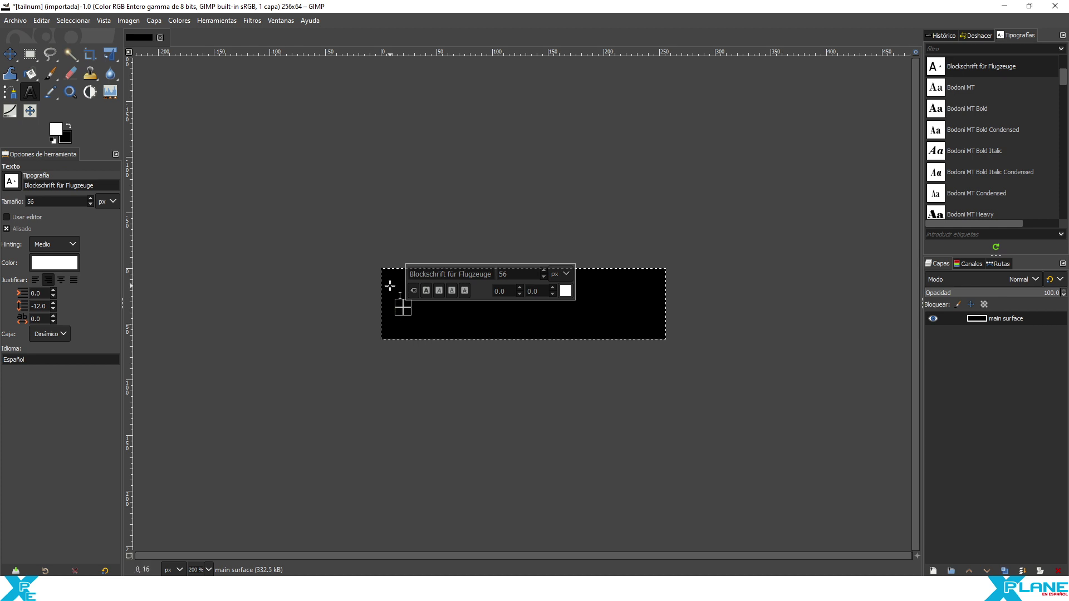
pyautogui.click(396, 304)
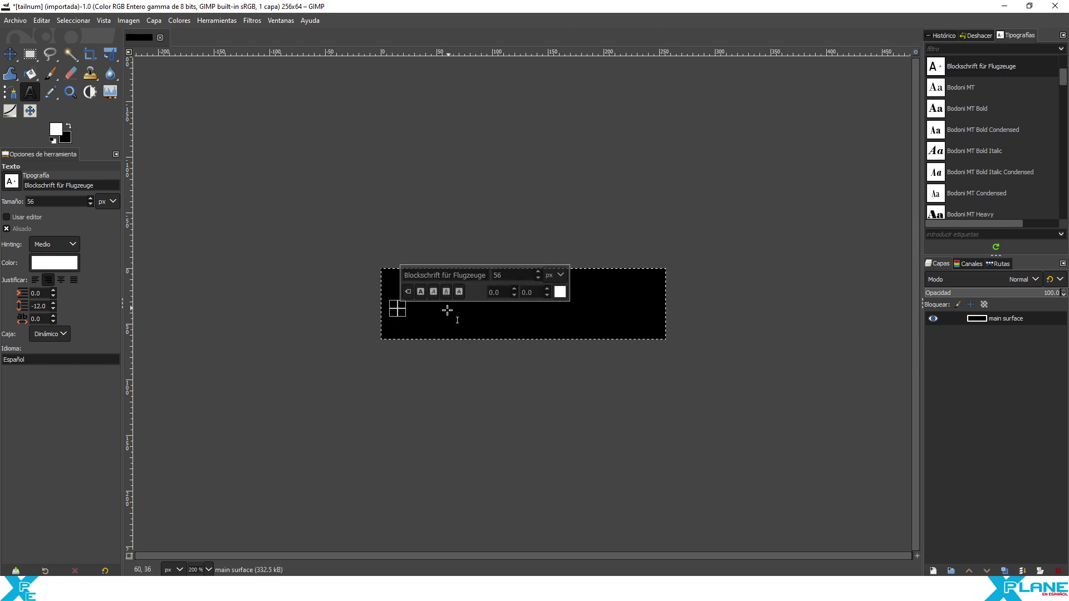
pyautogui.write('g')
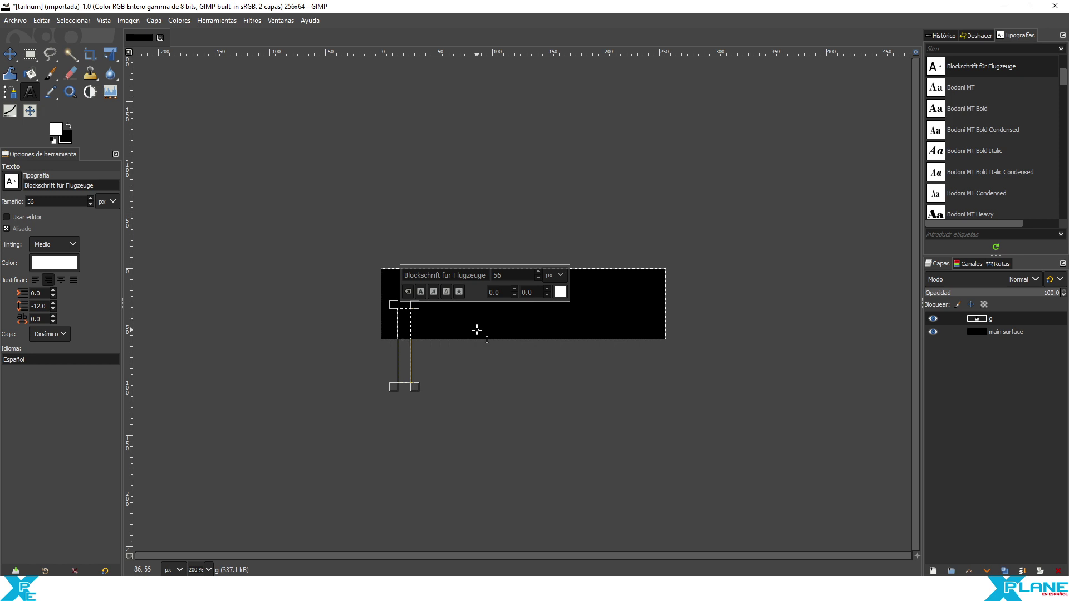
pyautogui.write('-')
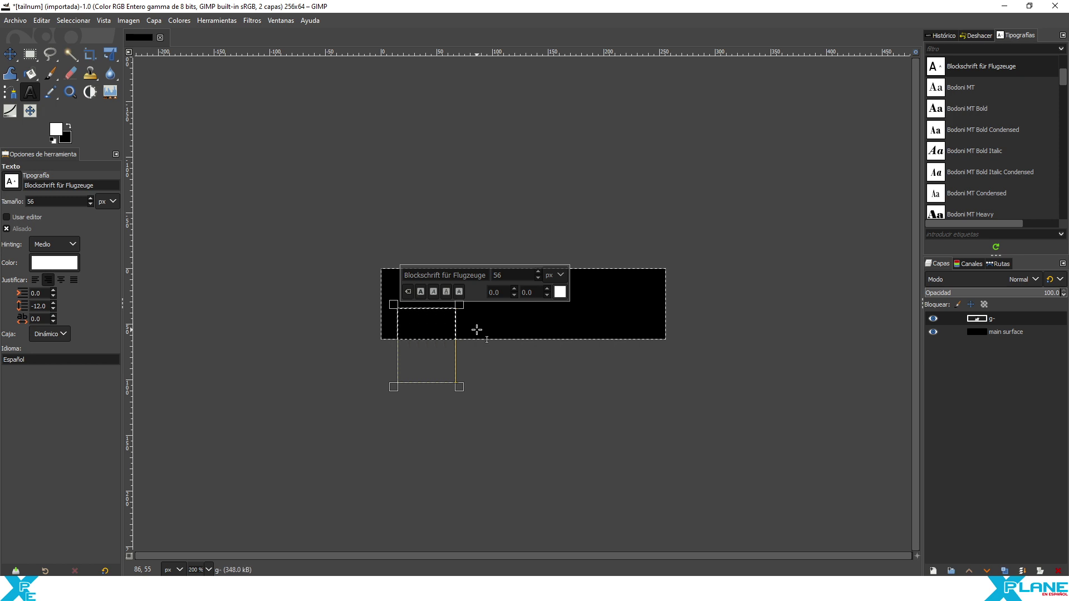
pyautogui.write('jkkk')
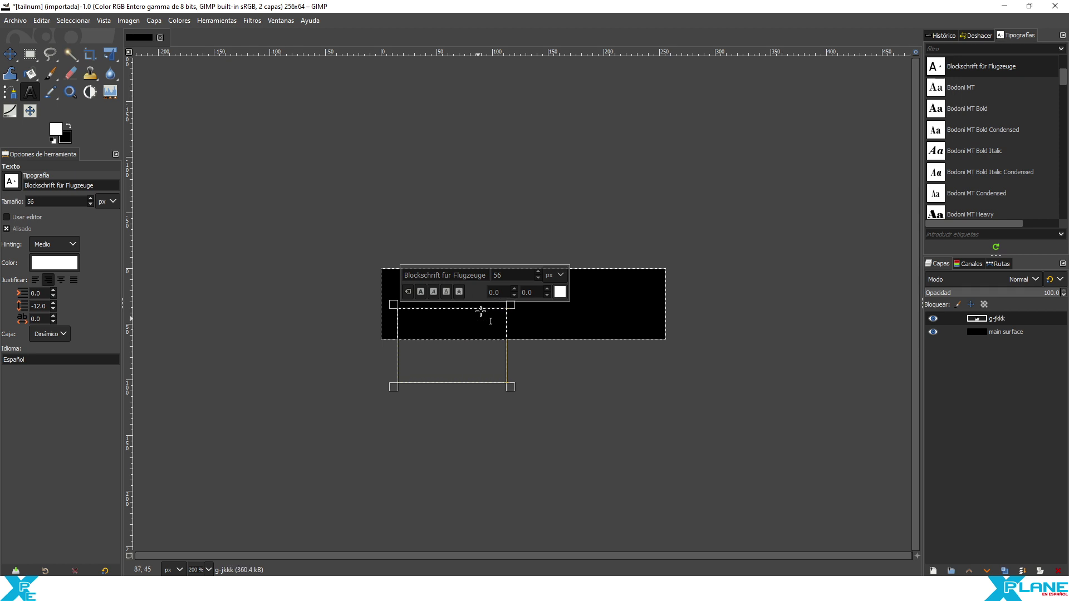
# Step: Apply white (ffffff) to the whole g-jkkk text and enlarge it to 97 px
pyautogui.hotkey('ctrl', 'a')
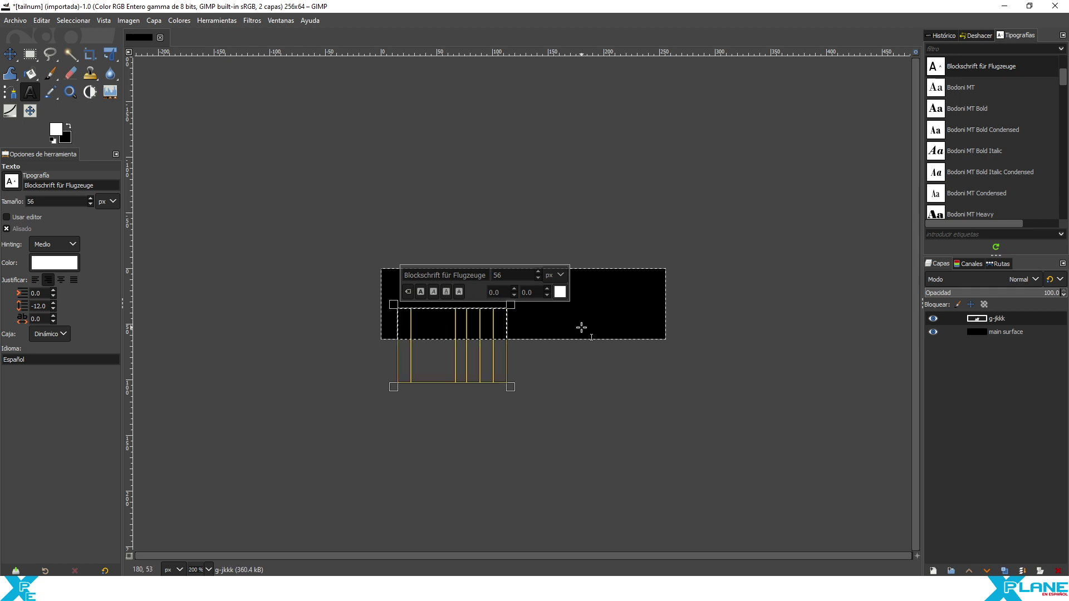
pyautogui.click(560, 292)
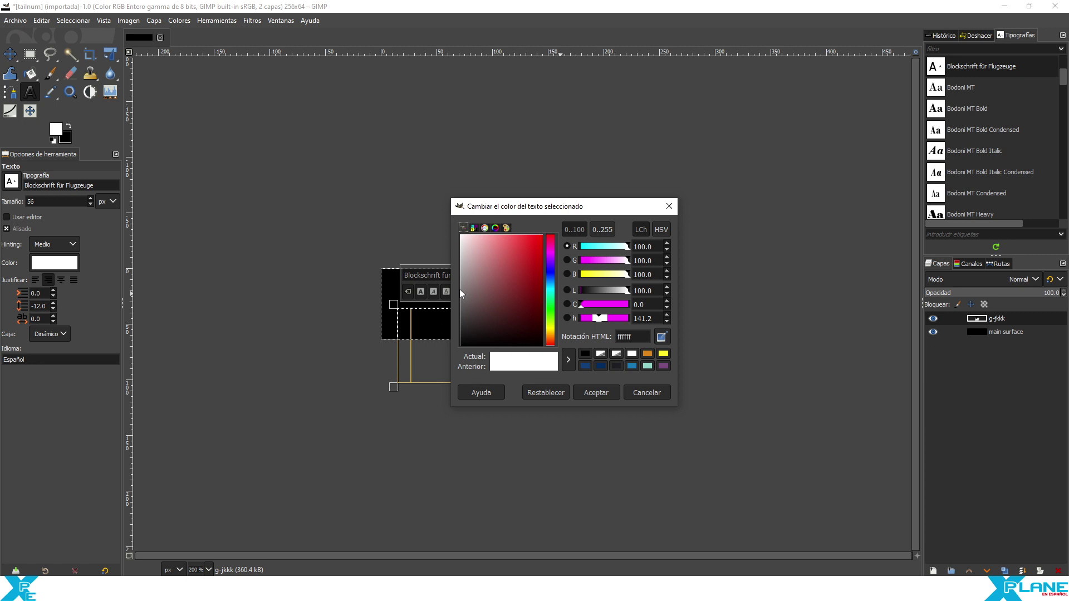
pyautogui.click(598, 396)
pyautogui.scroll(20, 538, 272)
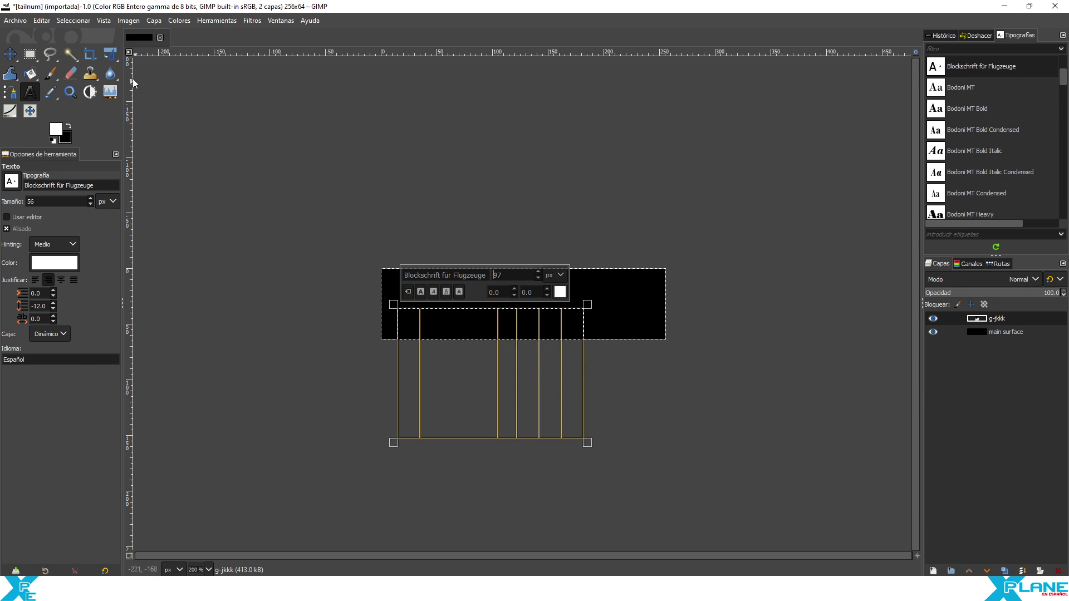
# Step: Try to move the g-jkkk text layer up into the black rectangle with the Unified Transform tool
pyautogui.click(110, 53)
pyautogui.click(486, 409)
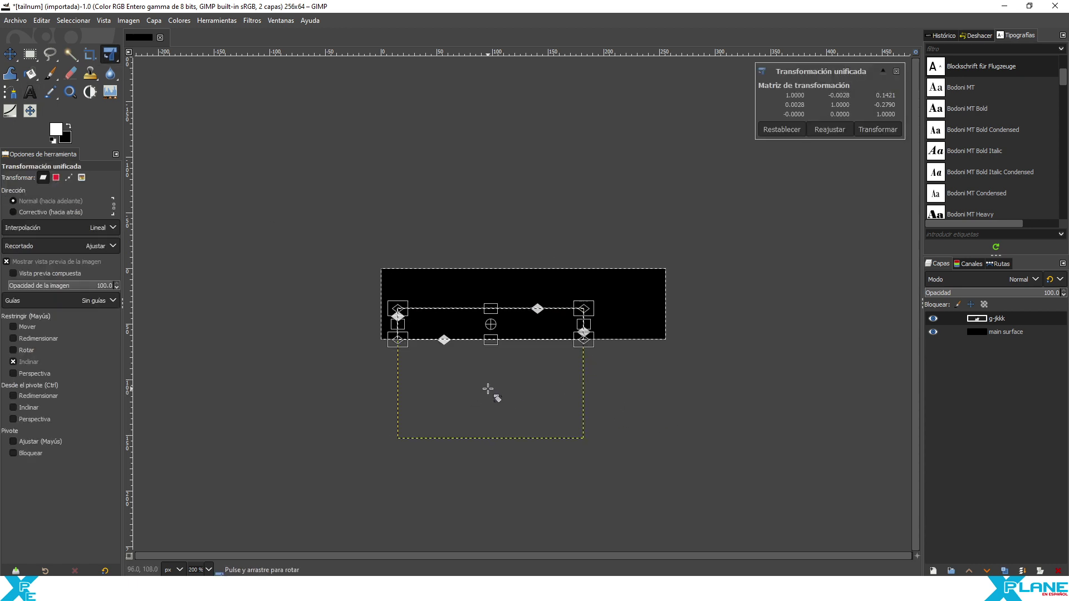
pyautogui.moveTo(468, 321); pyautogui.dragTo(482, 293)
# Step: Delete the g-jkkk text layer, leaving only the main surface layer
pyautogui.click(1000, 332)
pyautogui.click(1007, 315)
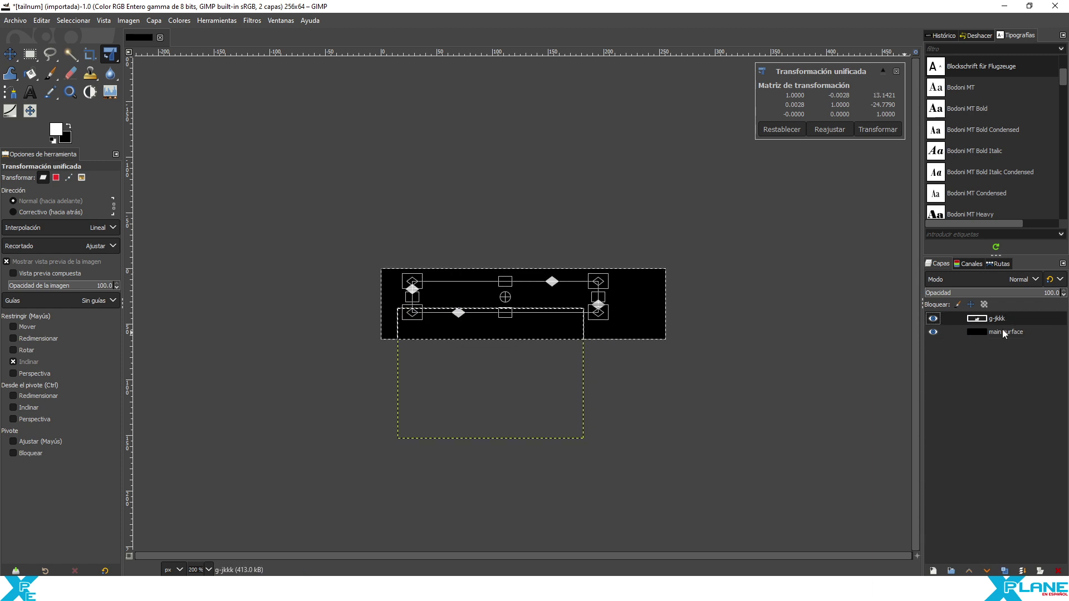
pyautogui.click(1058, 571)
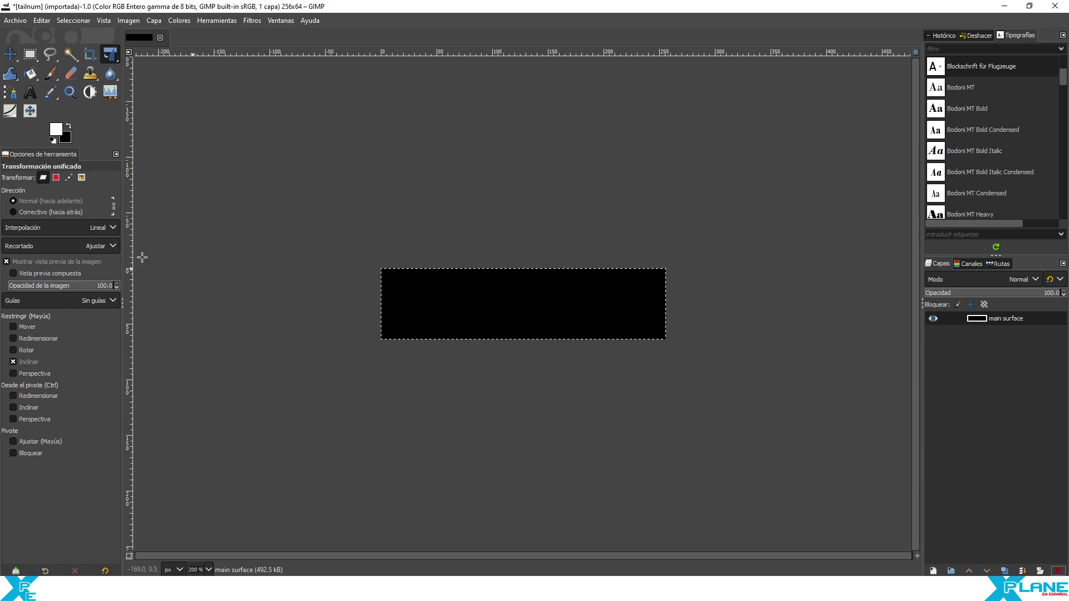
# Step: Add the test text "asdasdasdads" over the black image and colour all of it dark red (6b0e0e)
pyautogui.click(28, 92)
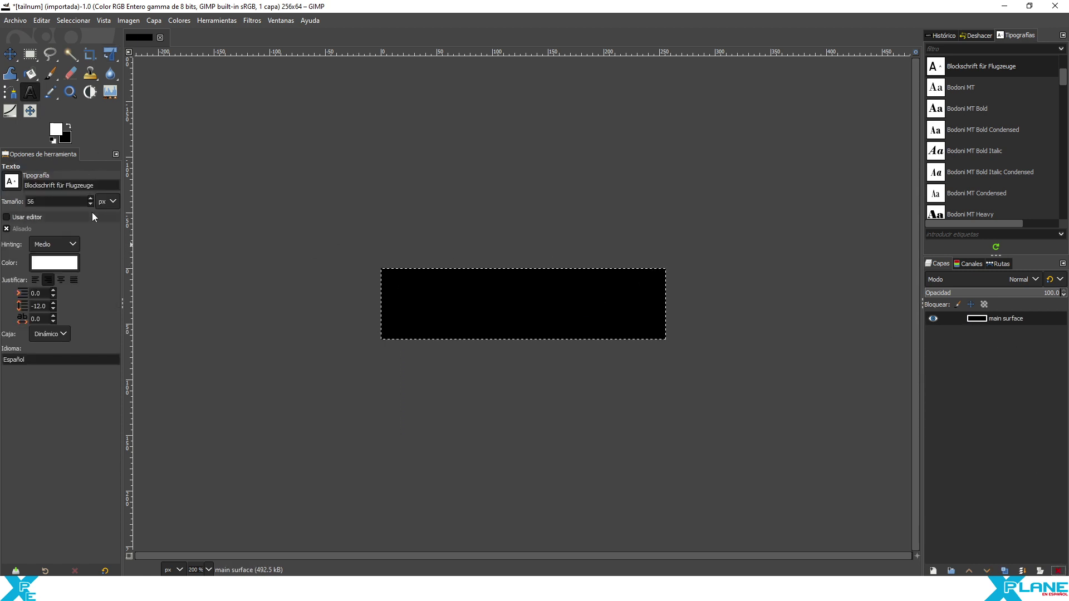
pyautogui.click(406, 308)
pyautogui.write('asdasdasdads')
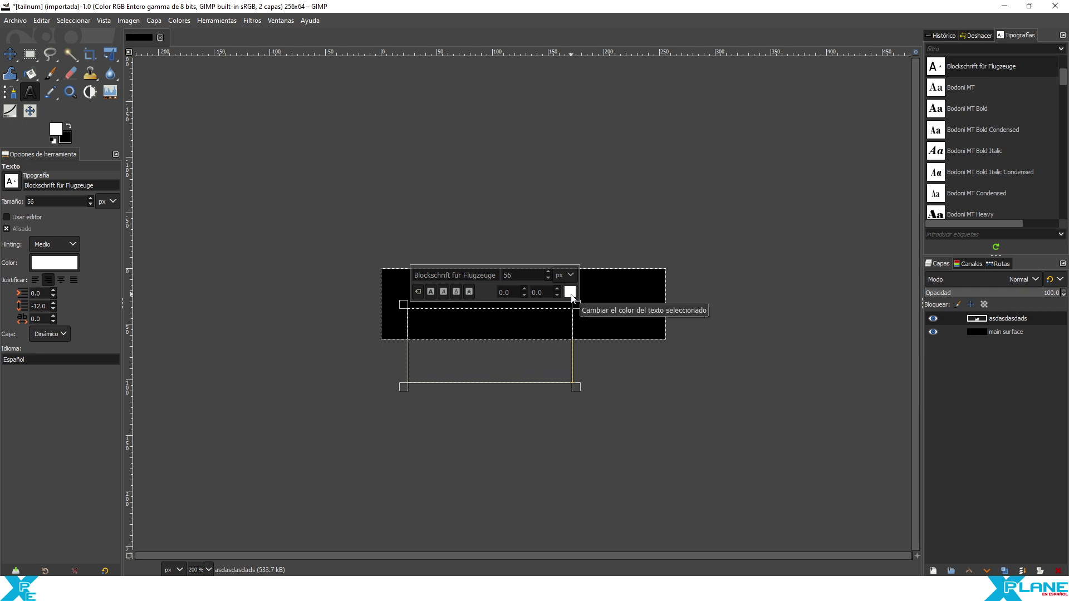
pyautogui.hotkey('ctrl', 'a')
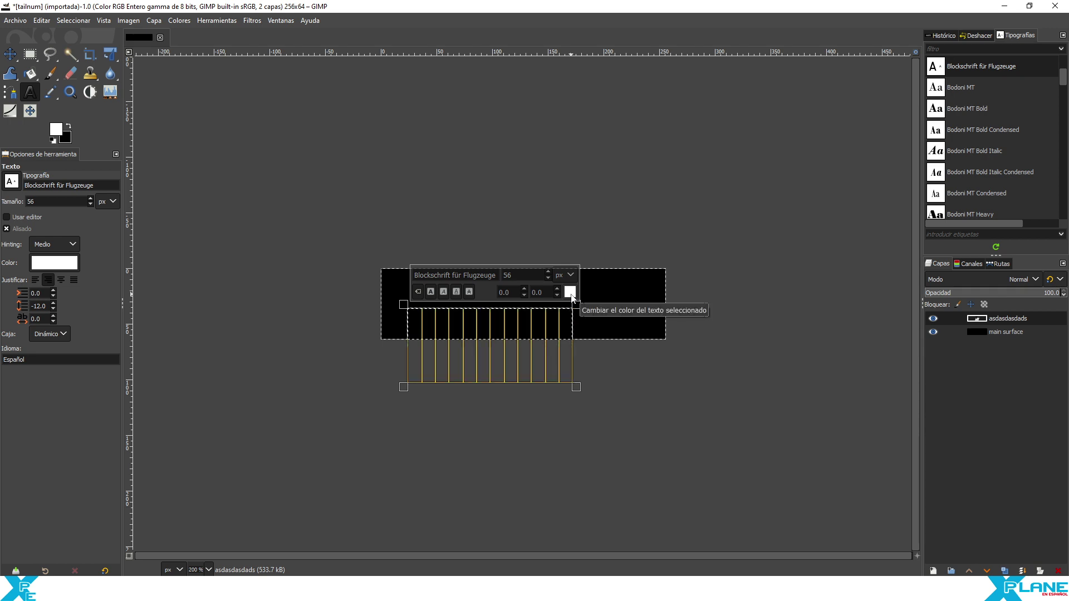
pyautogui.click(569, 292)
pyautogui.click(543, 300)
pyautogui.click(607, 393)
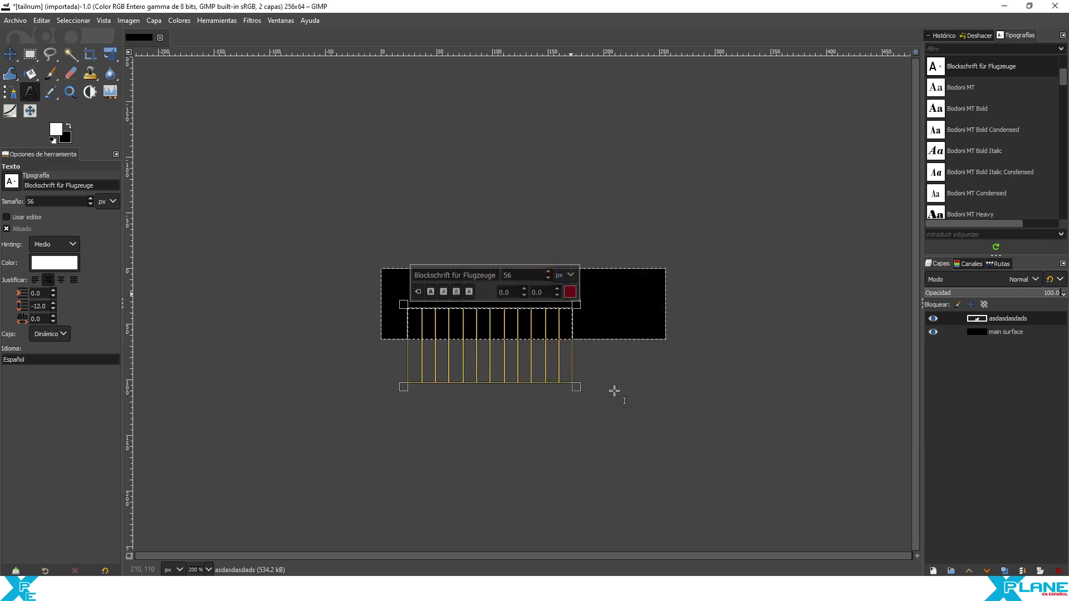
# Step: Set the asdasdasdads test text to 100 px and change its colour to white (ffffff)
pyautogui.press('BackSpace')
pyautogui.press('BackSpace')
pyautogui.write('100')
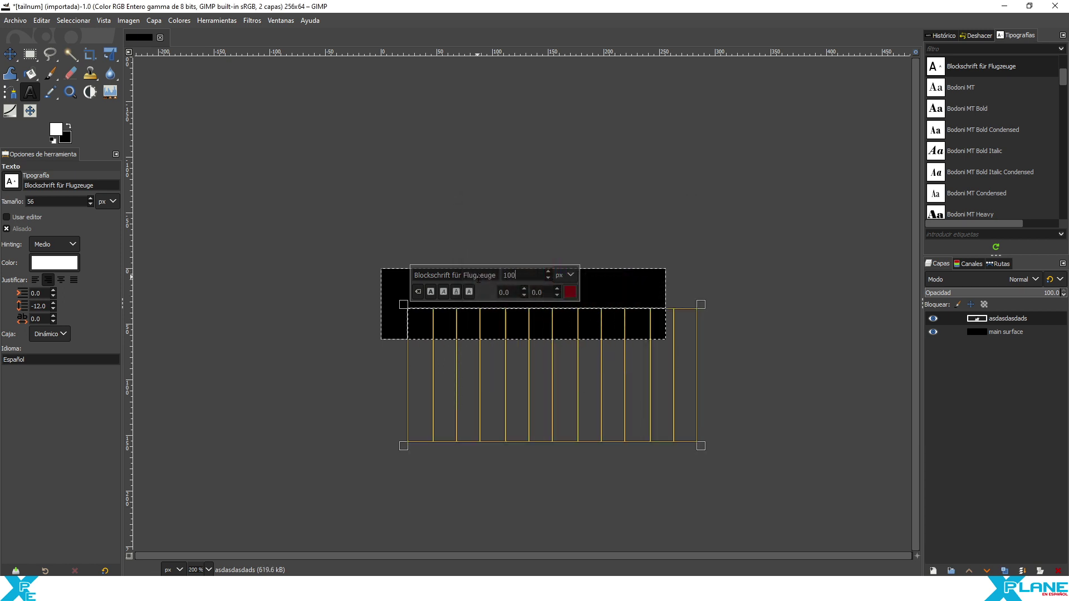
pyautogui.click(570, 292)
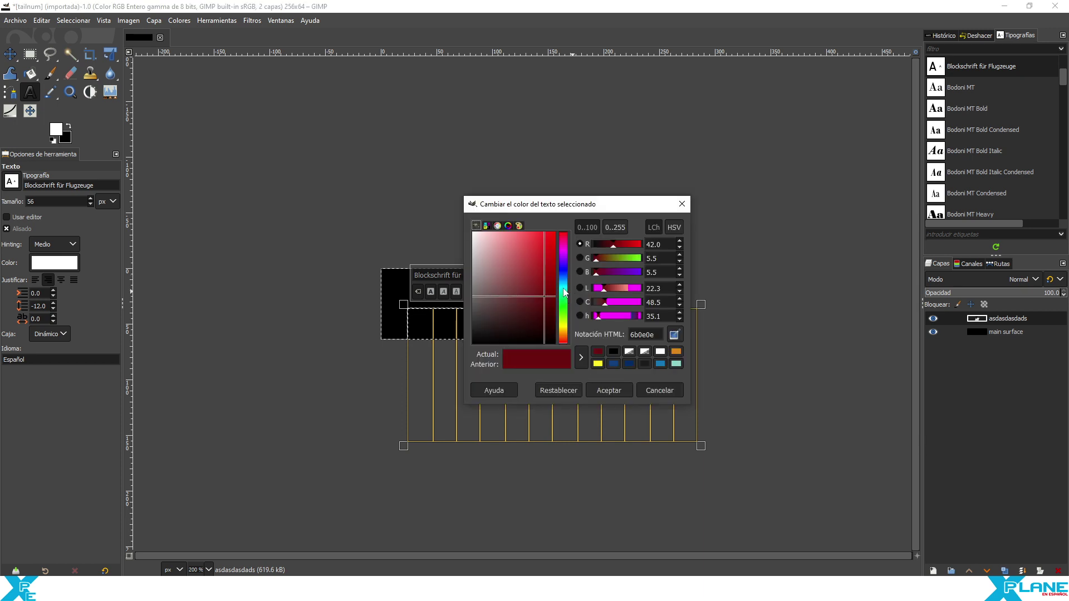
pyautogui.moveTo(564, 292); pyautogui.dragTo(564, 296)
pyautogui.moveTo(501, 250); pyautogui.dragTo(468, 218)
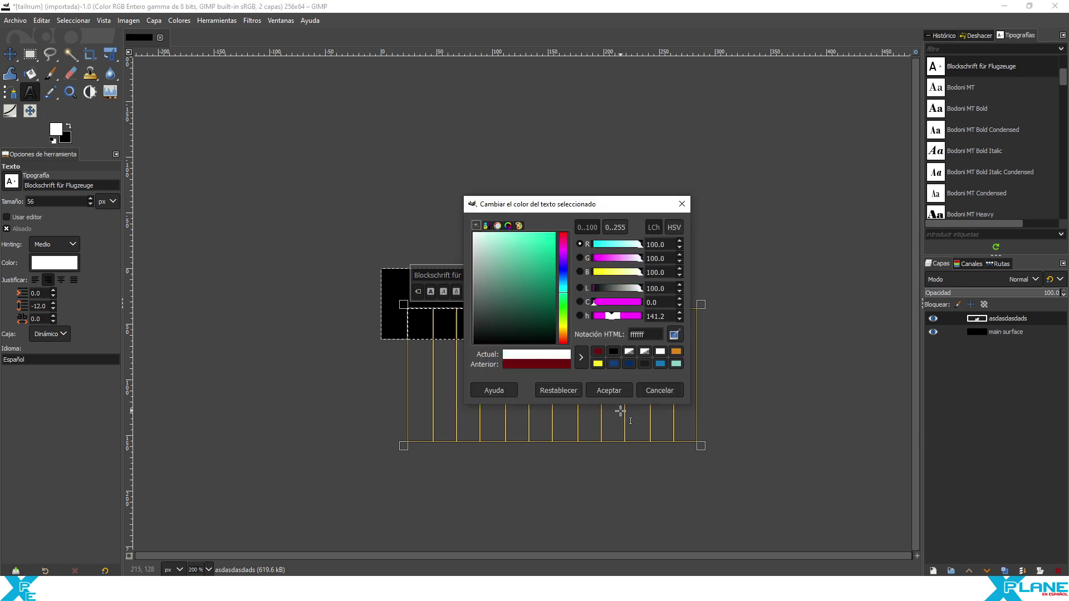
pyautogui.click(615, 390)
pyautogui.click(752, 281)
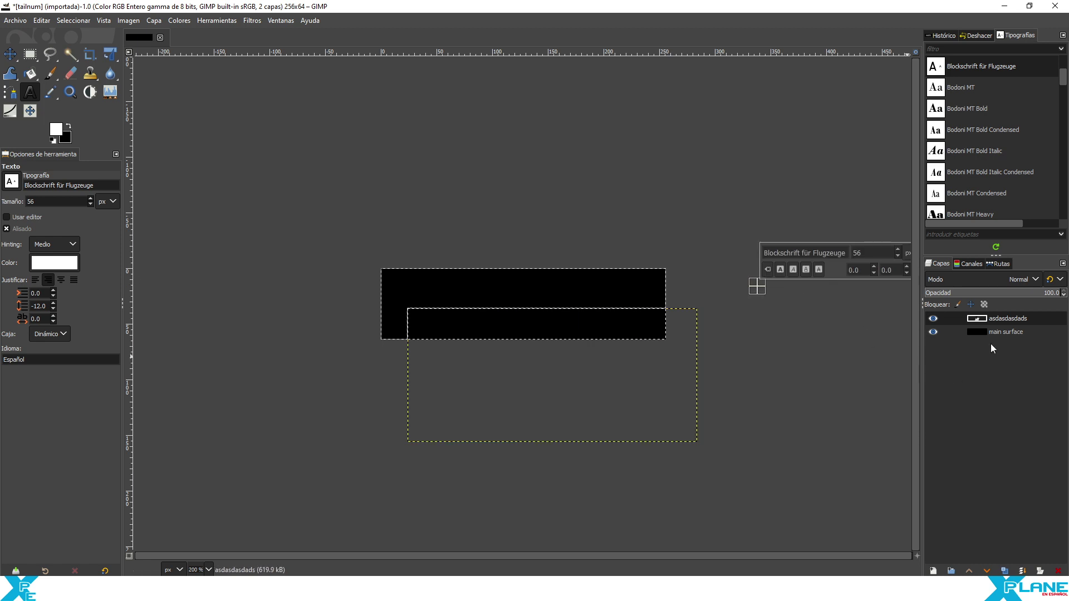
# Step: Hide the main surface layer, try to move the test text onto the image with Unified Transform, and turn the floating selection into a new layer
pyautogui.click(933, 331)
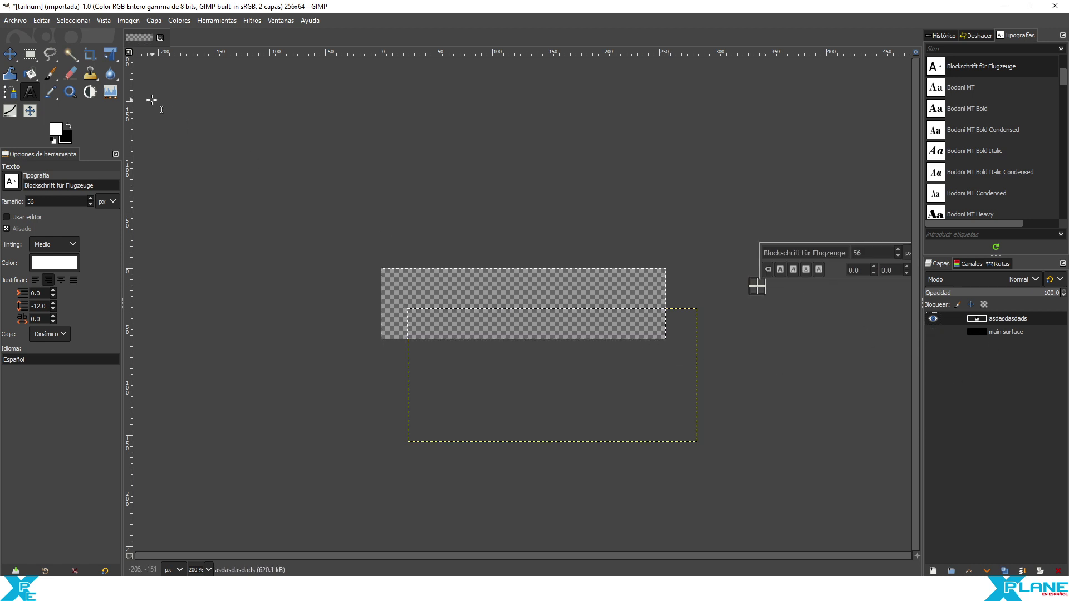
pyautogui.click(110, 54)
pyautogui.click(563, 348)
pyautogui.moveTo(563, 349); pyautogui.dragTo(529, 343)
pyautogui.moveTo(515, 406); pyautogui.dragTo(613, 199)
pyautogui.press('Return')
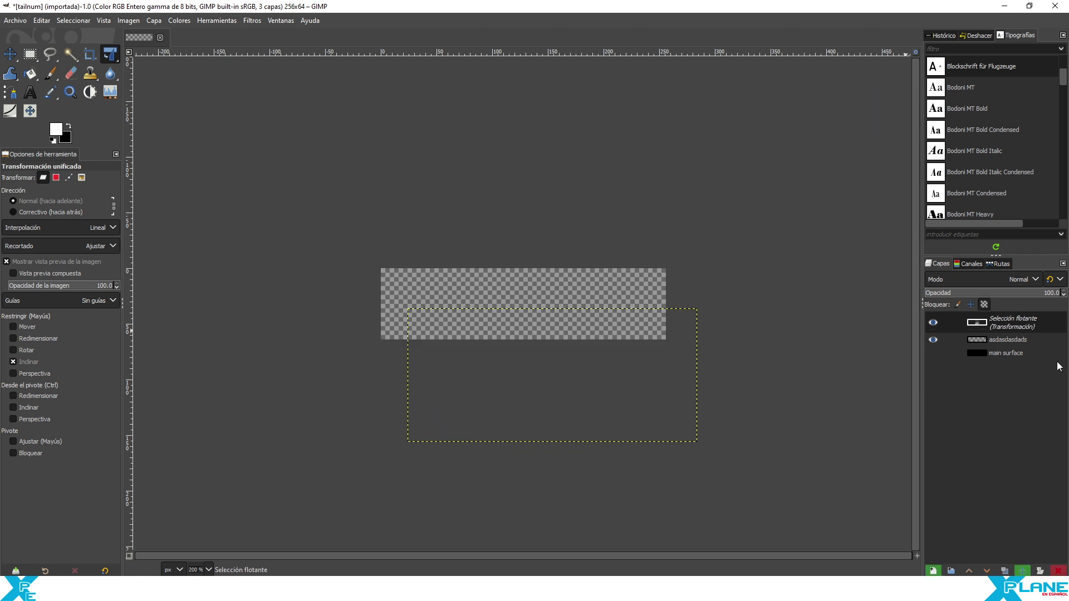
pyautogui.click(933, 571)
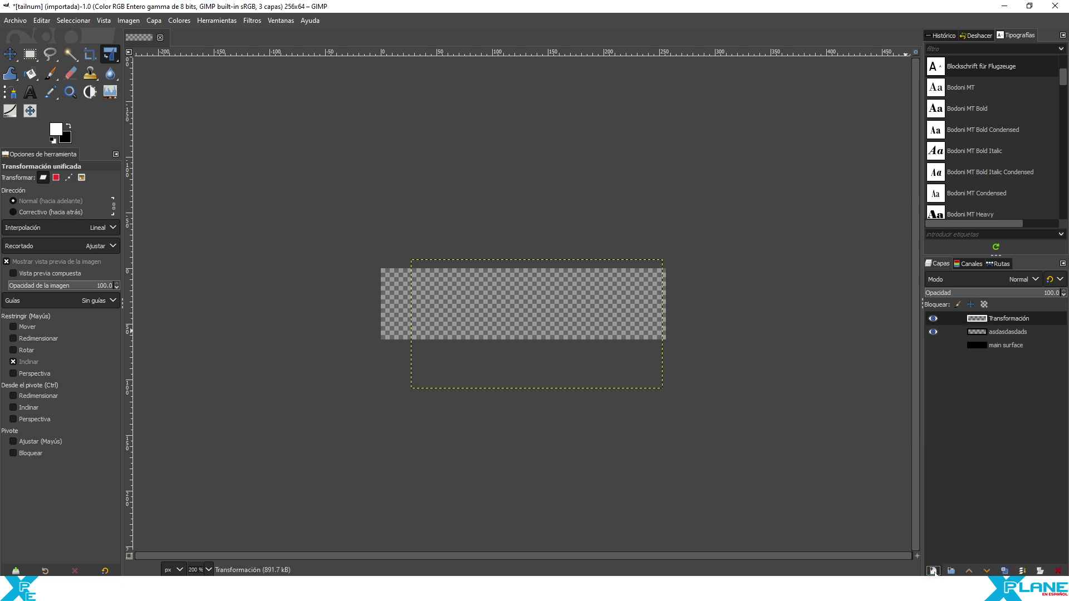
# Step: Delete the transformed and test text layers, keeping the main surface layer and making it visible
pyautogui.click(1057, 571)
pyautogui.click(1057, 570)
pyautogui.click(1057, 570)
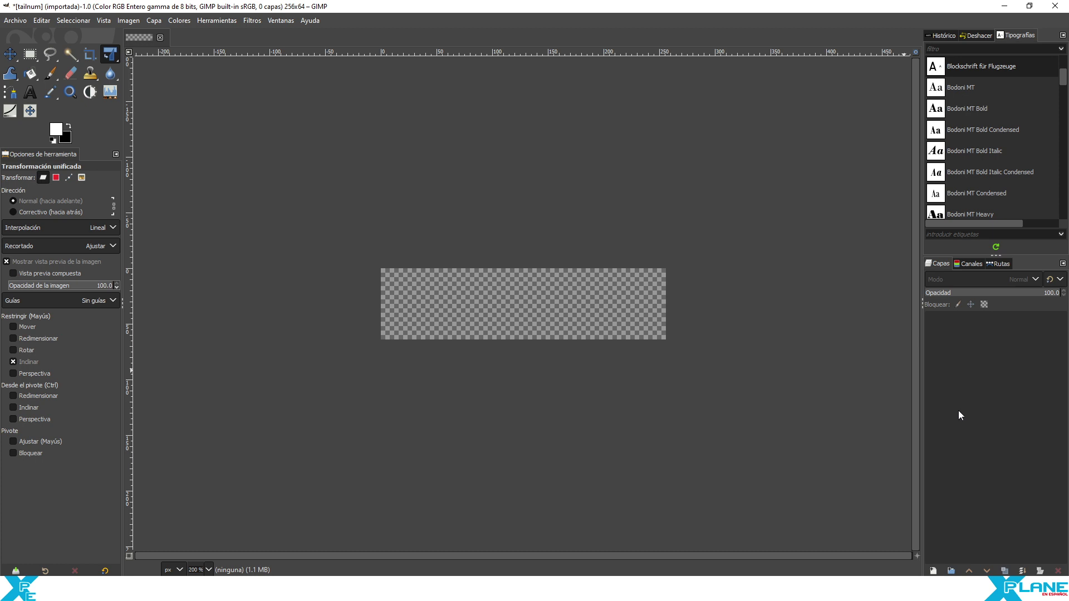
pyautogui.hotkey('ctrl', 'z')
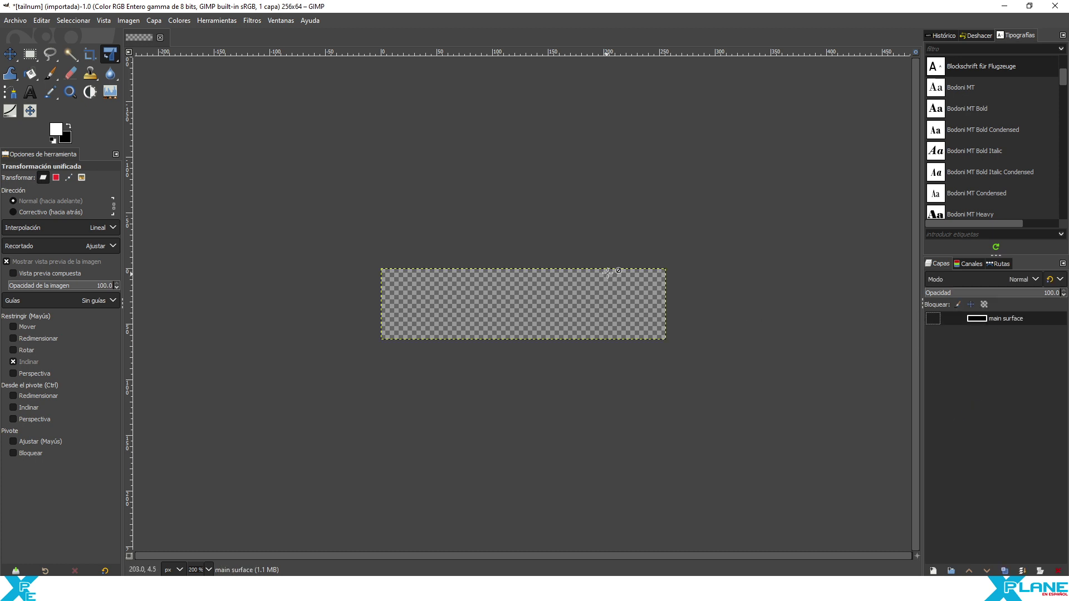
pyautogui.click(934, 318)
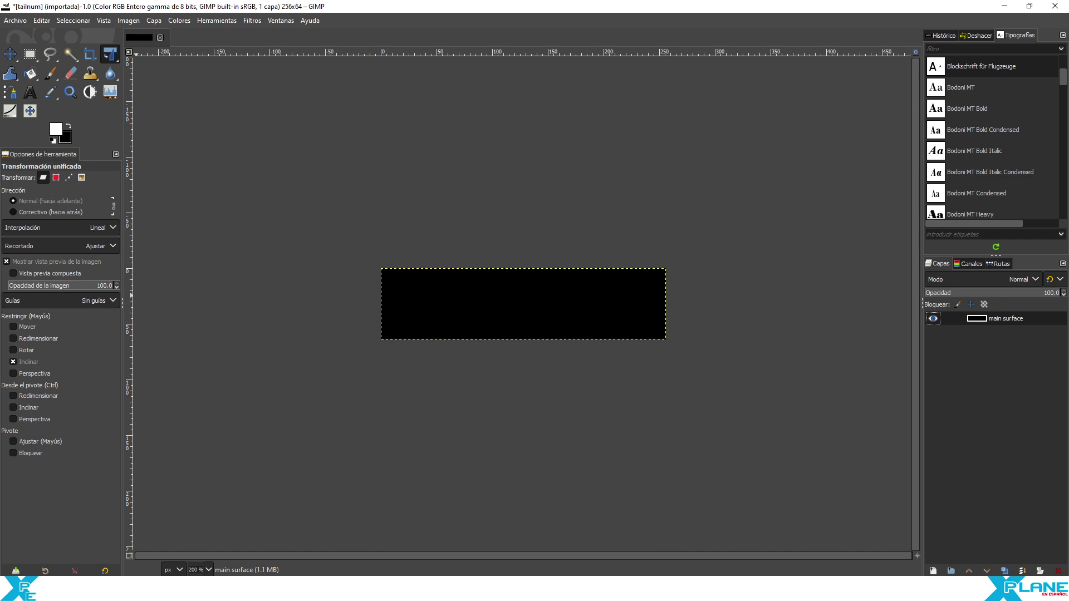
pyautogui.hotkey('ctrl', 'y')
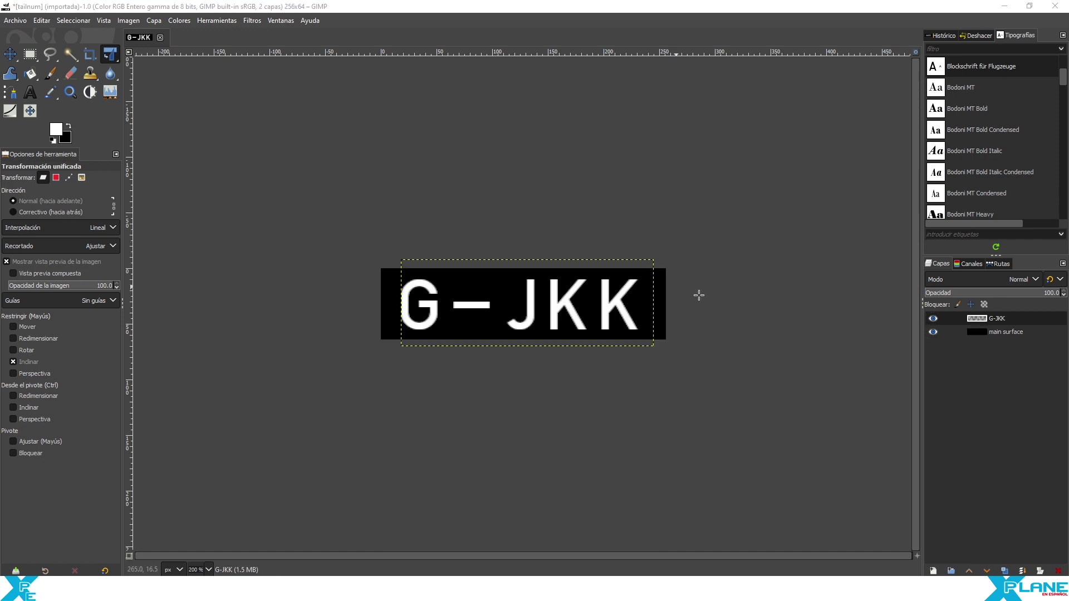
# Step: Enlarge the whole G-JKK text to 75 px
pyautogui.click(1027, 334)
pyautogui.click(1008, 318)
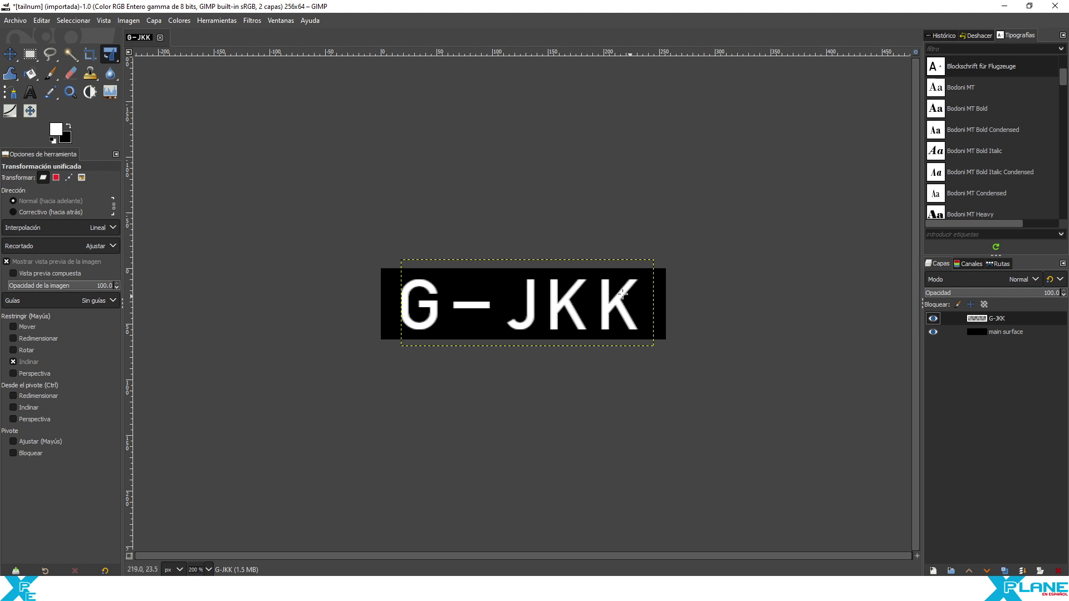
pyautogui.click(39, 89)
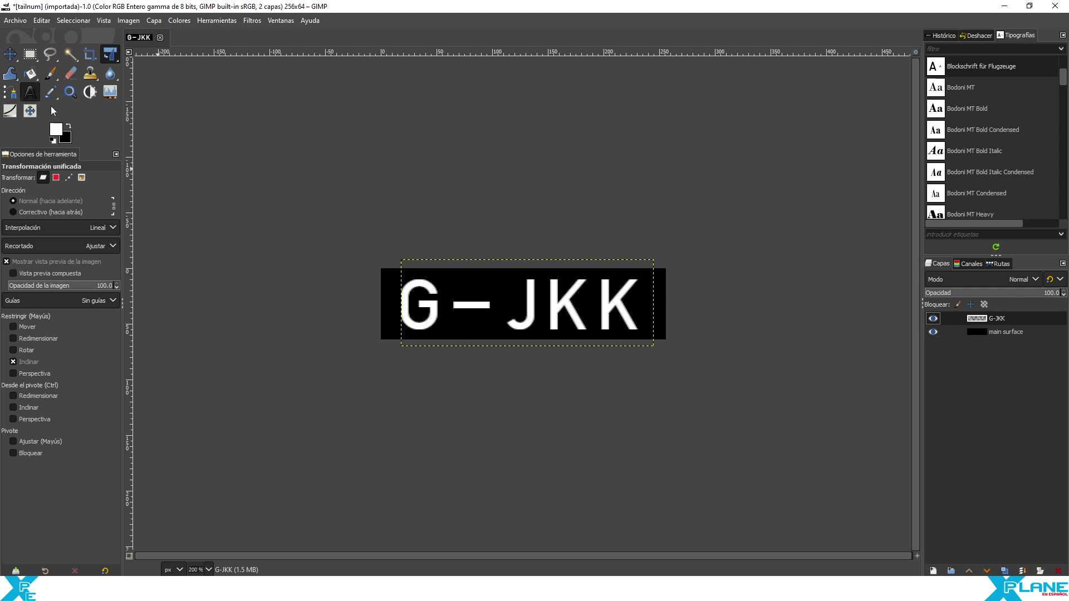
pyautogui.click(534, 296)
pyautogui.click(569, 357)
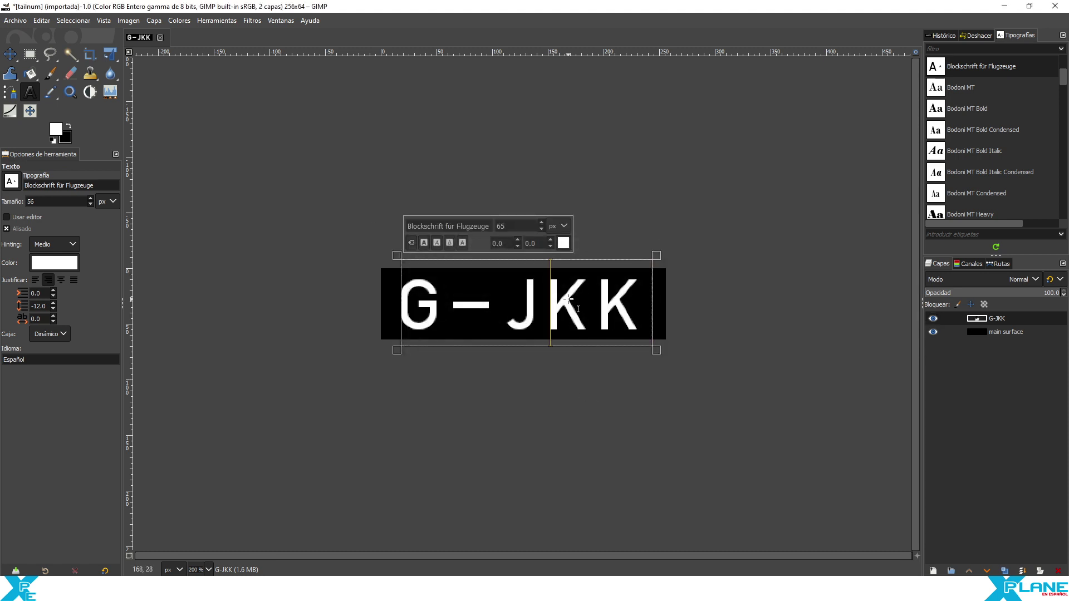
pyautogui.hotkey('ctrl', 'a')
pyautogui.click(541, 223)
pyautogui.click(541, 223)
pyautogui.click(542, 223)
pyautogui.click(542, 223)
pyautogui.click(542, 223)
pyautogui.click(542, 222)
pyautogui.click(542, 222)
pyautogui.click(542, 222)
pyautogui.click(542, 223)
pyautogui.click(542, 223)
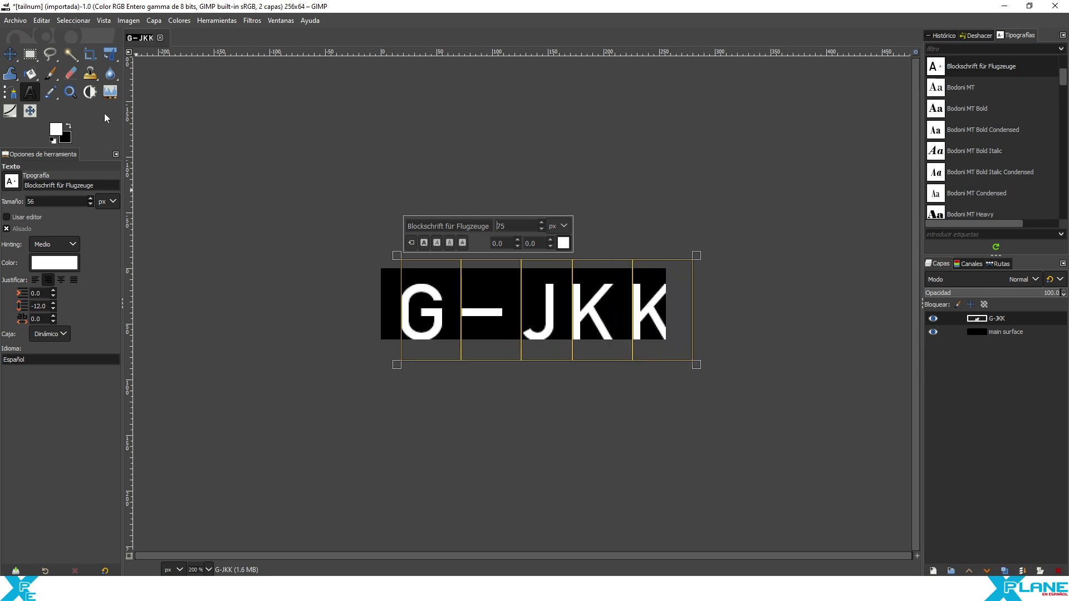
# Step: Move the G-JKK text layer 11 px left and 8 px up with the Unified Transform tool to fit the black rectangle
pyautogui.click(110, 55)
pyautogui.click(546, 334)
pyautogui.moveTo(556, 338); pyautogui.dragTo(544, 330)
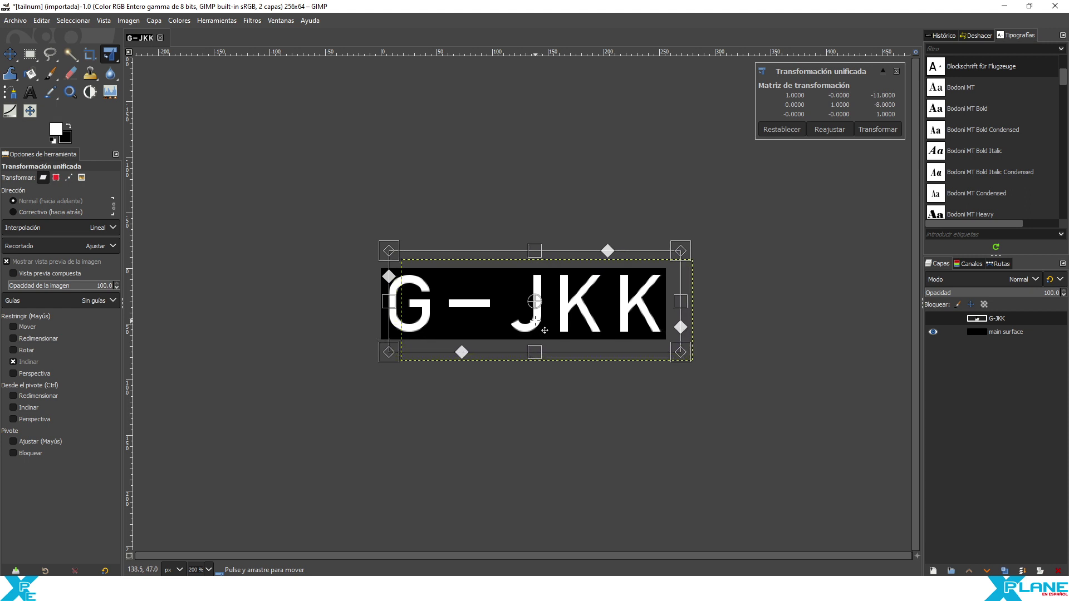
pyautogui.press('Return')
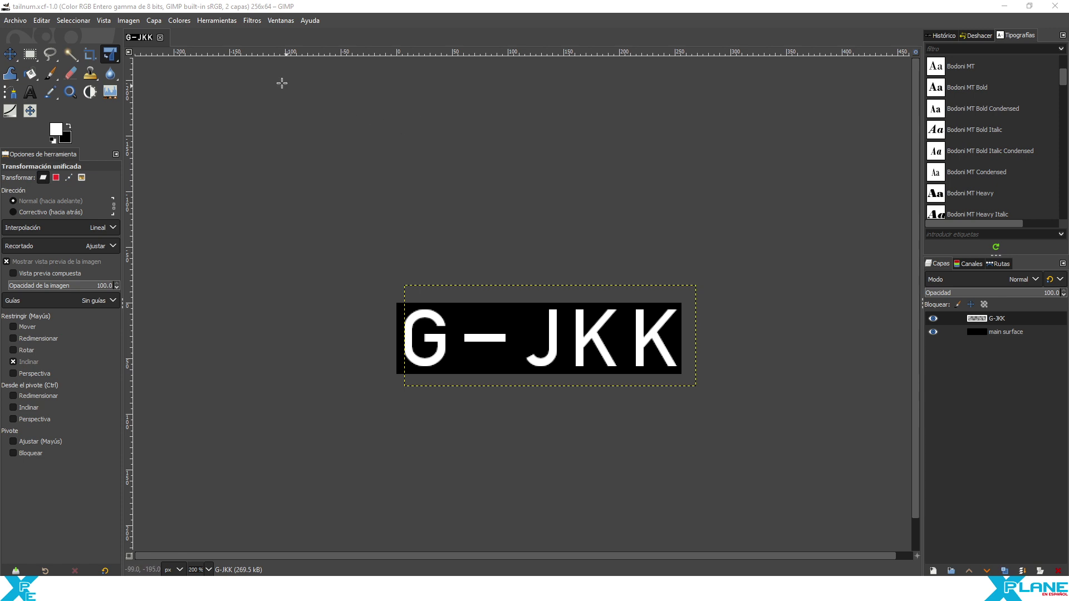
# Step: Check the installed GIMP version in the program's About information
pyautogui.click(310, 21)
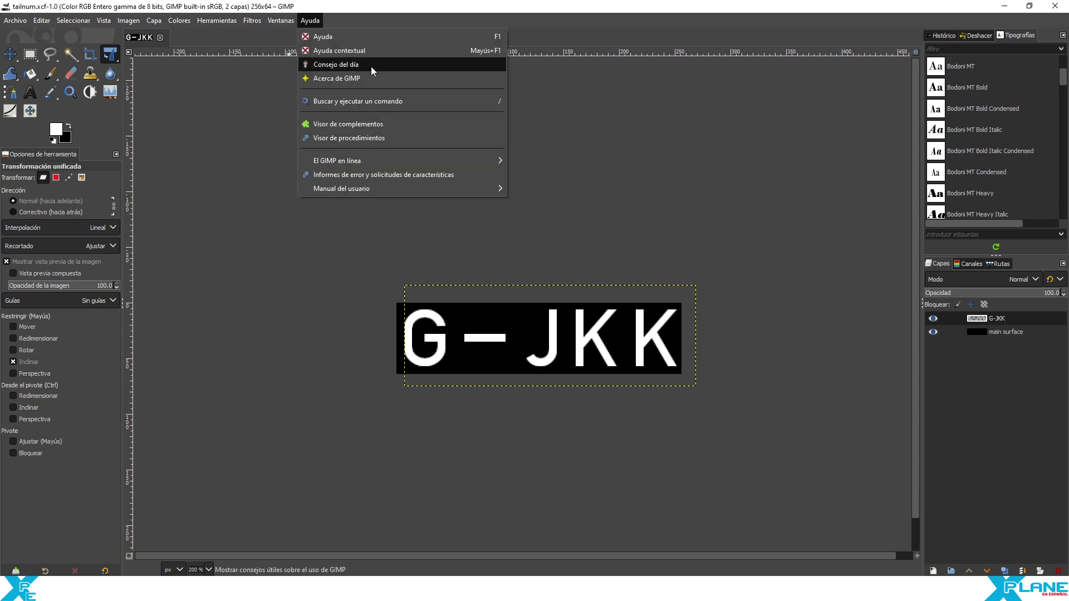
pyautogui.click(373, 38)
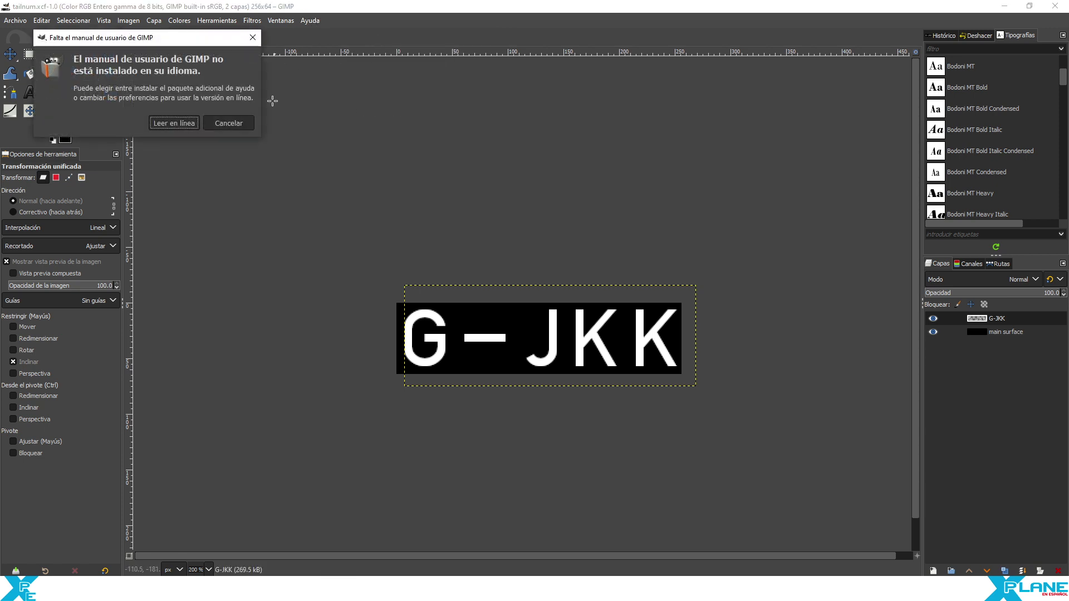
pyautogui.press('Escape')
pyautogui.click(304, 22)
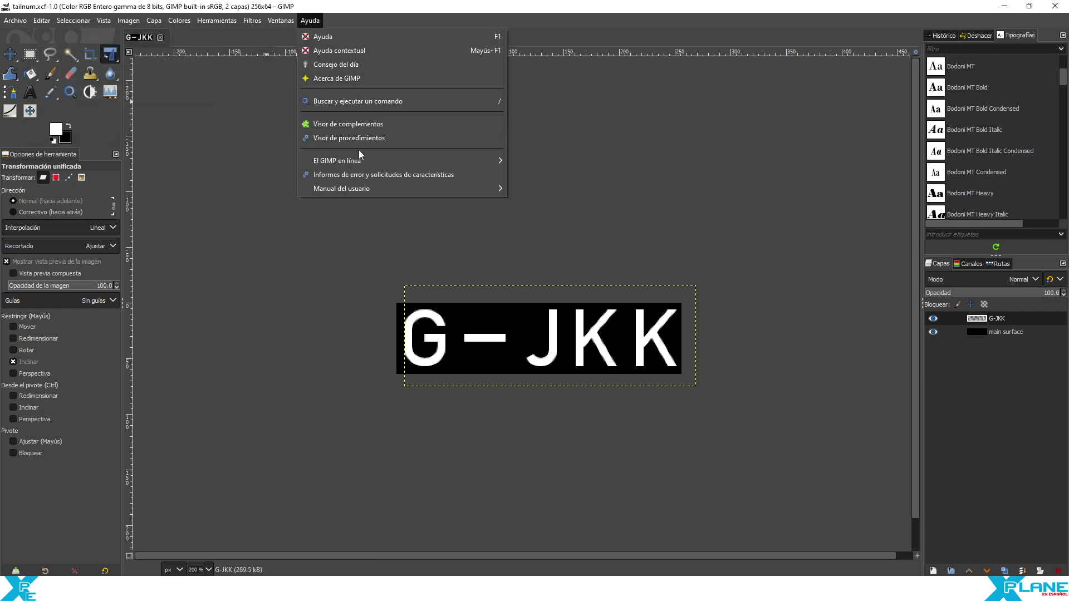
pyautogui.click(336, 77)
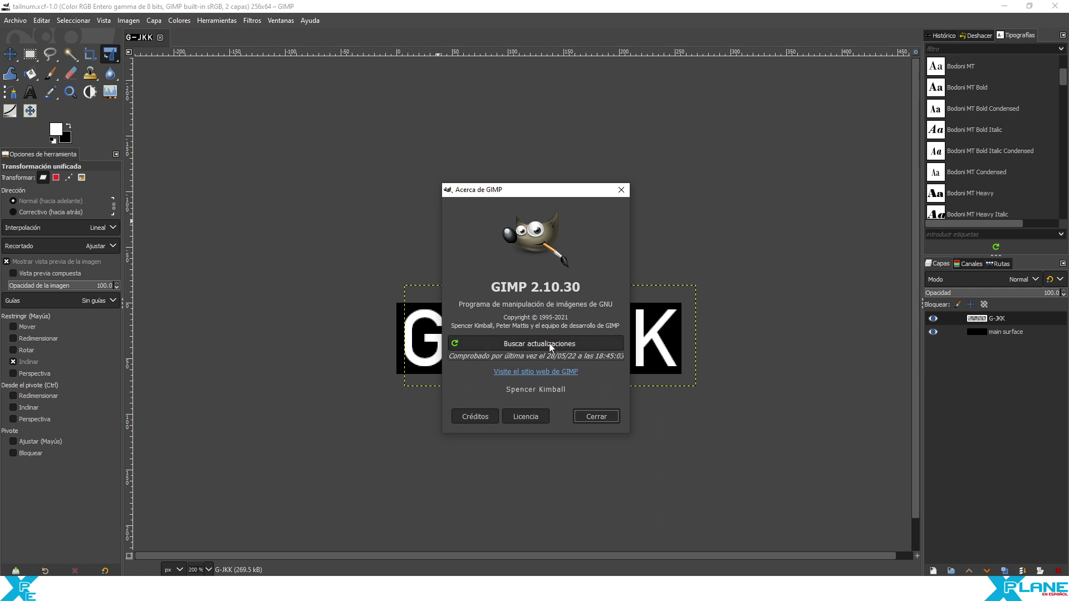
pyautogui.click(621, 190)
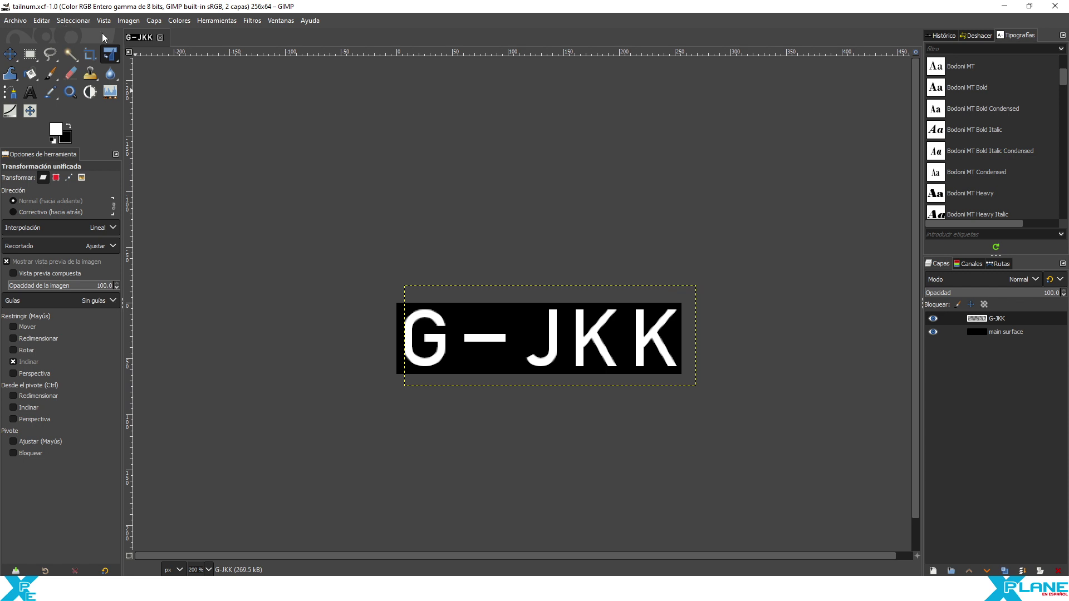
# Step: Export the image as tailnum.dds into the G-JKKK livery's objects folder
pyautogui.click(15, 20)
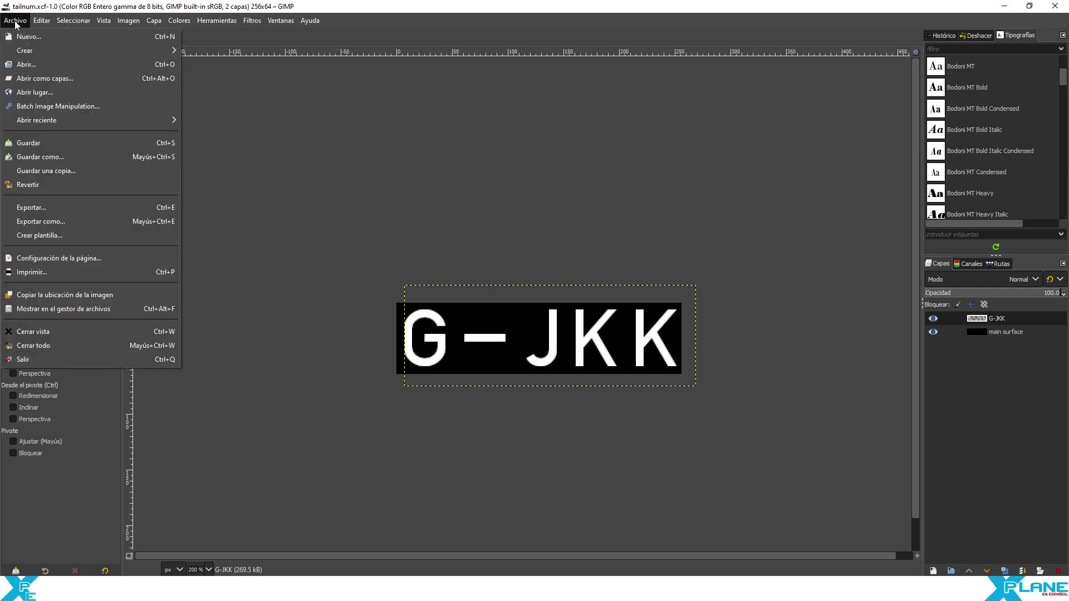
pyautogui.click(65, 221)
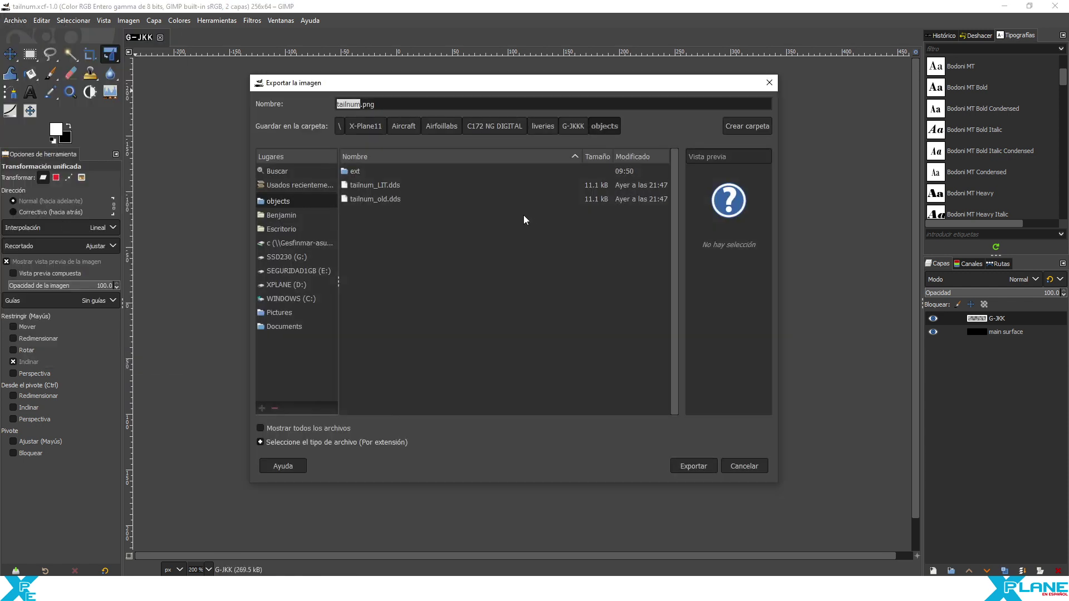
pyautogui.click(369, 199)
pyautogui.doubleClick(370, 104)
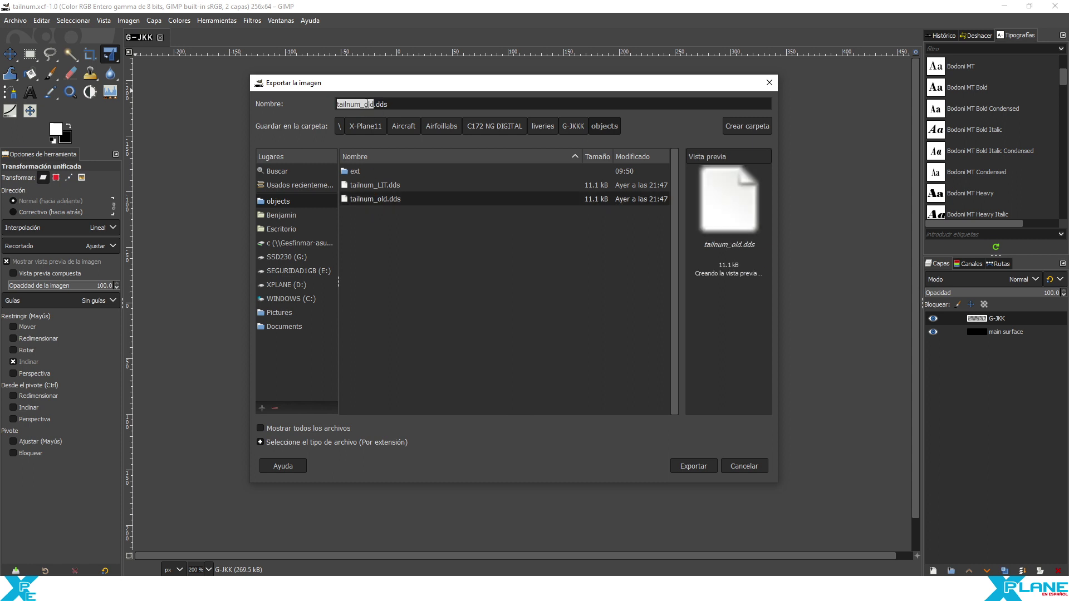
pyautogui.click(370, 104)
pyautogui.press('BackSpace')
pyautogui.press('BackSpace')
pyautogui.press('BackSpace')
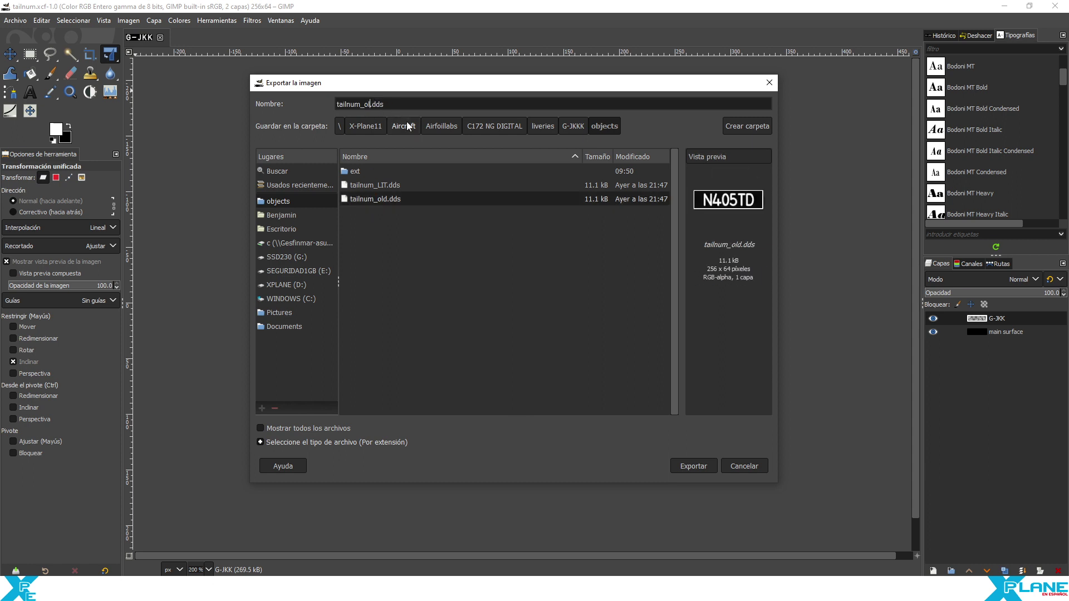
pyautogui.press('BackSpace')
pyautogui.click(695, 467)
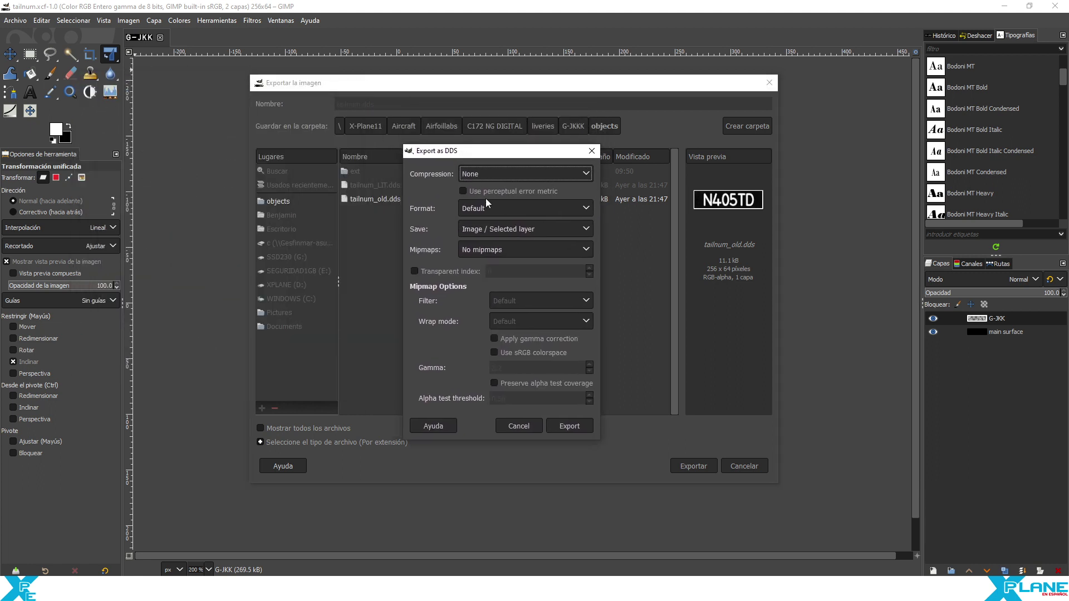
# Step: Set the DDS export to BC1 / DXT1 compression with generated mipmaps, keeping Image / Selected layer as the save option
pyautogui.click(586, 174)
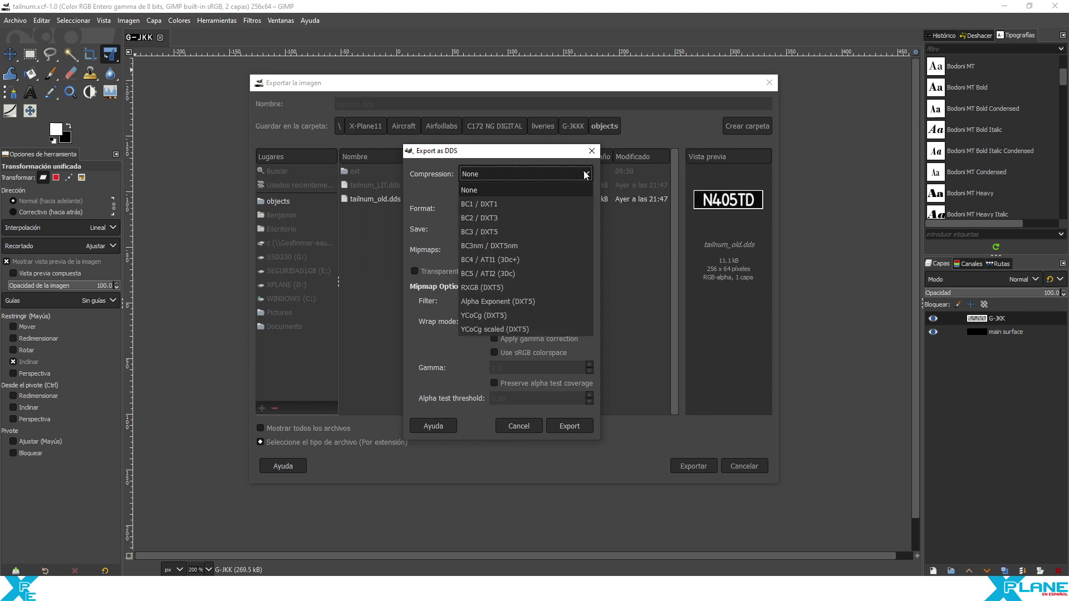
pyautogui.click(507, 203)
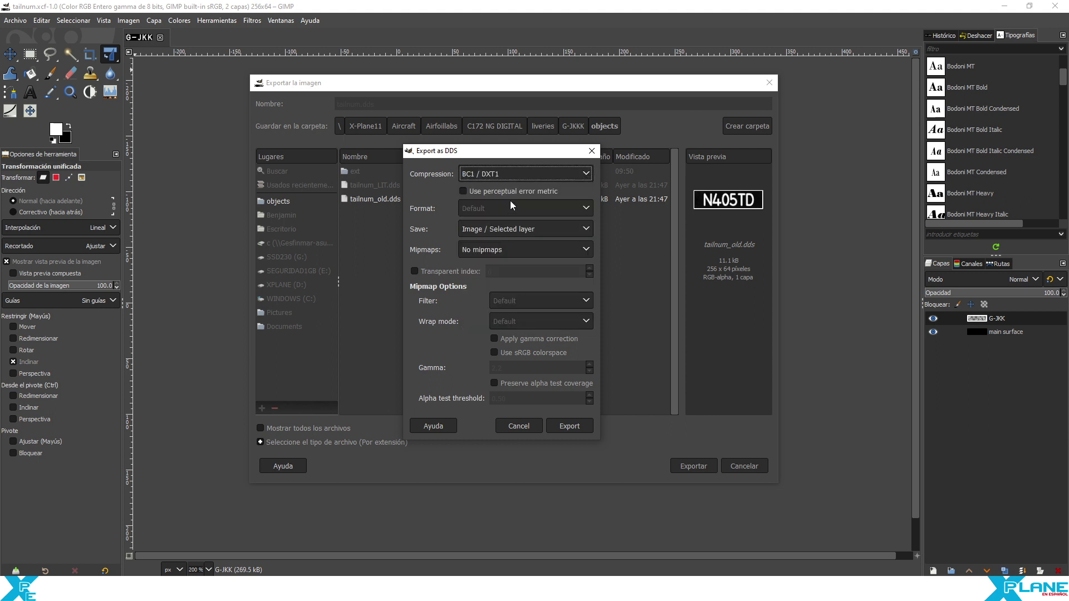
pyautogui.click(499, 252)
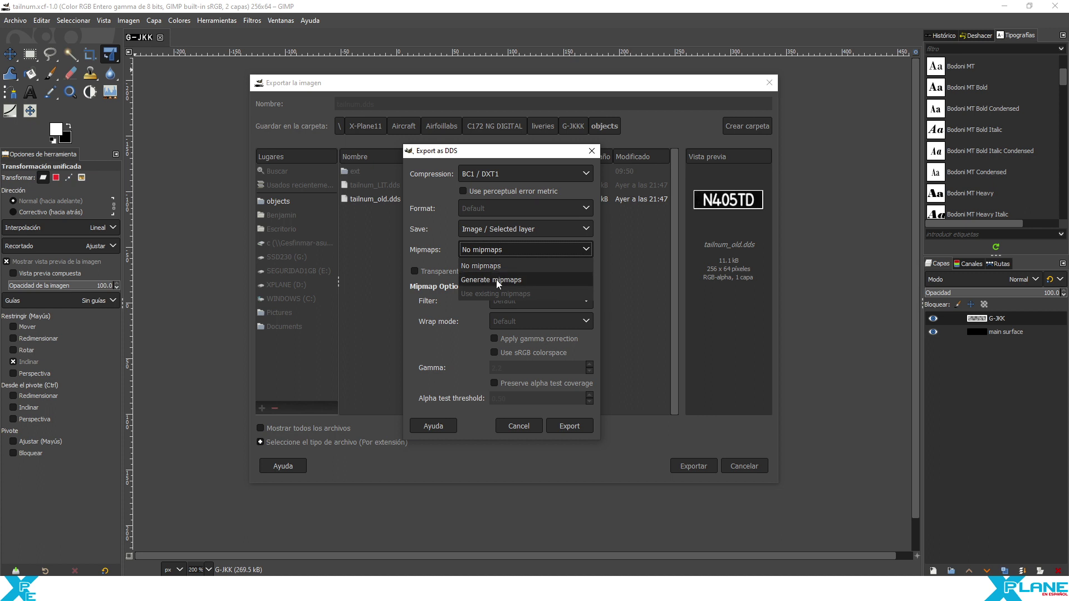
pyautogui.click(496, 280)
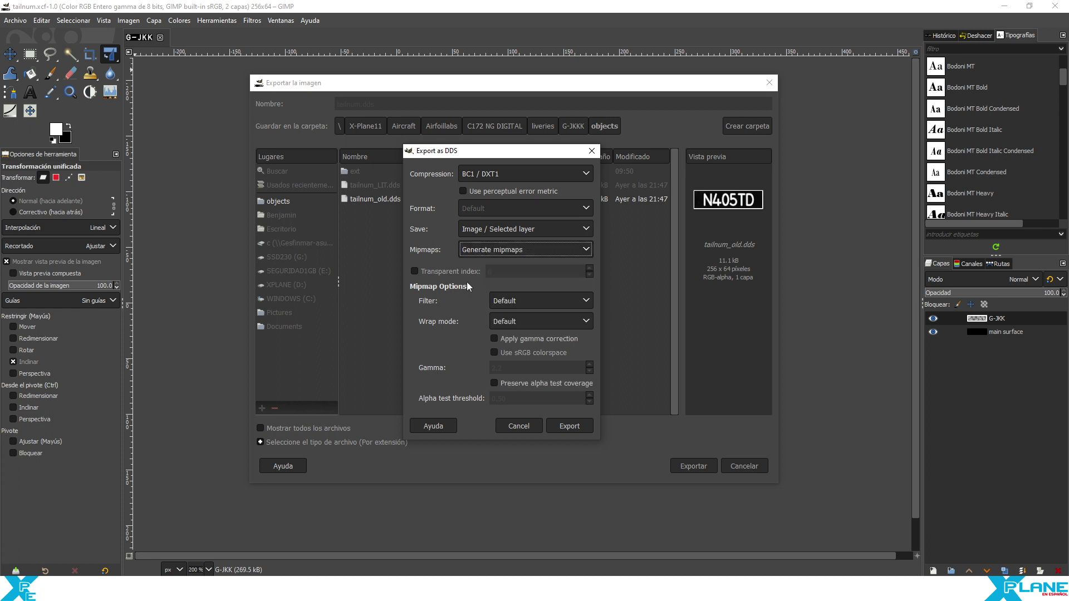
pyautogui.click(520, 229)
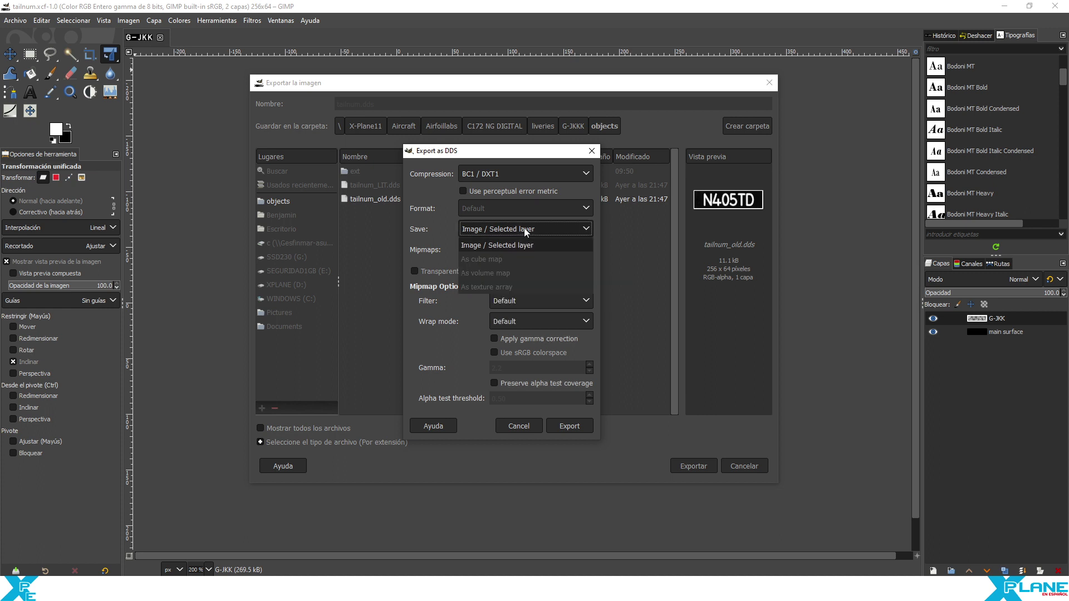
pyautogui.click(435, 230)
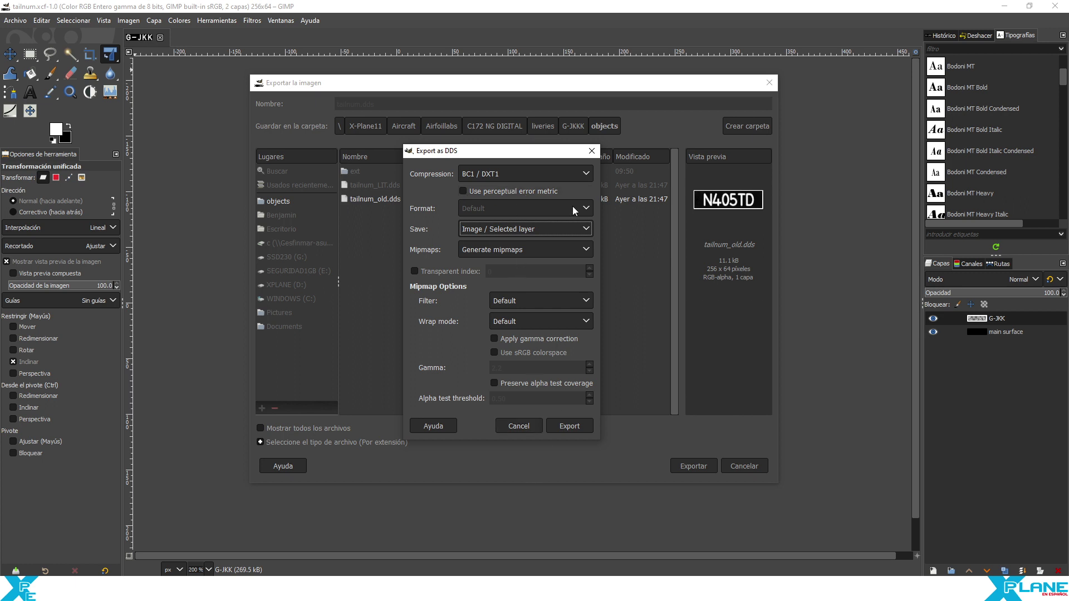
pyautogui.click(585, 174)
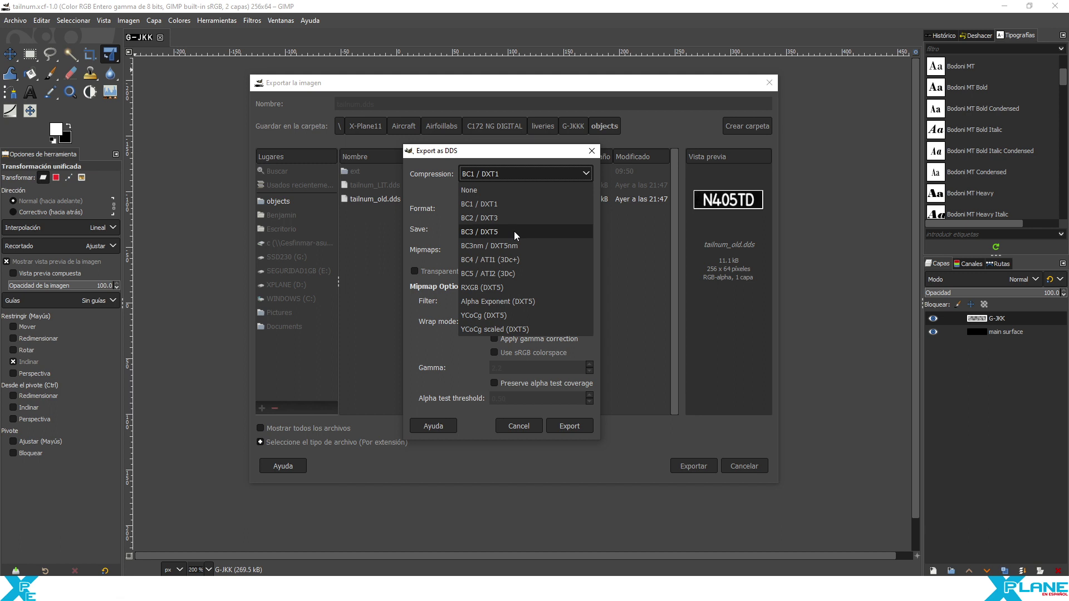
pyautogui.click(517, 161)
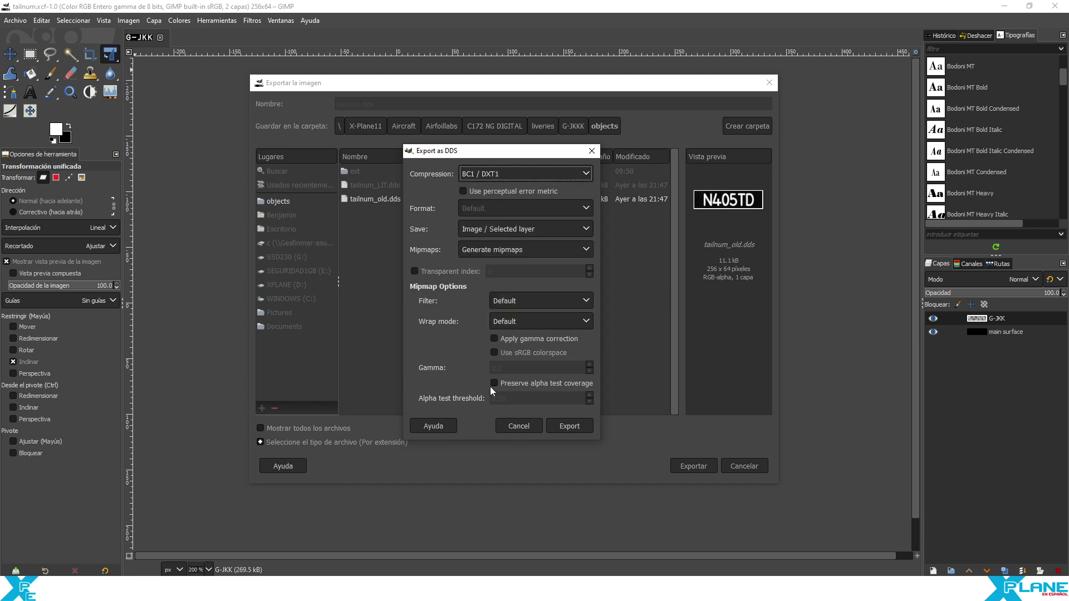
# Step: Complete the DDS export and compare tailnum.dds with tailnum_LIT.dds in the livery's objects folder
pyautogui.click(569, 425)
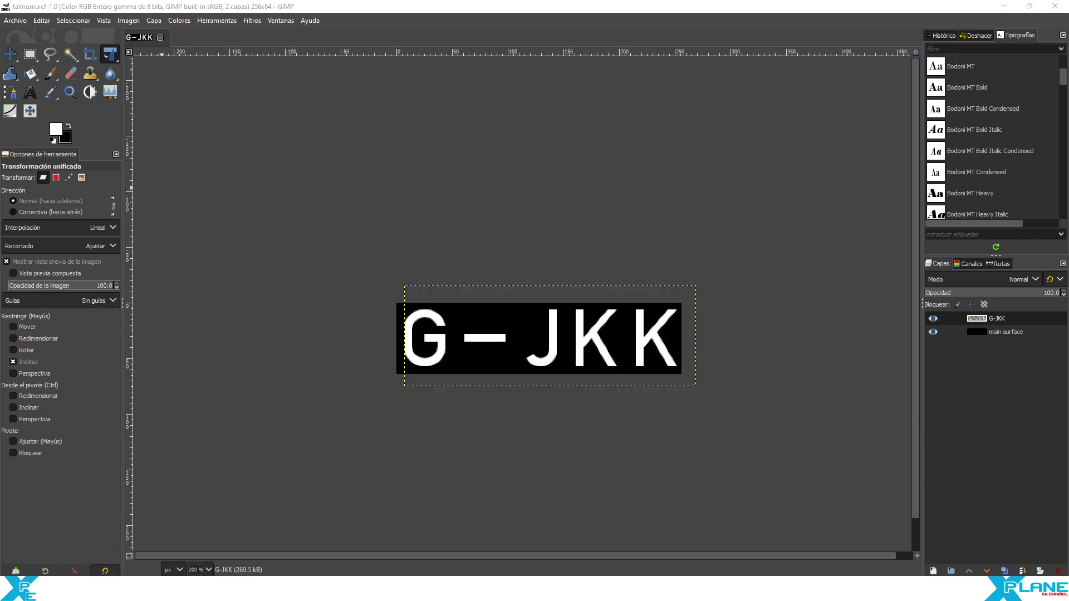
pyautogui.hotkey('alt', 'Tab')
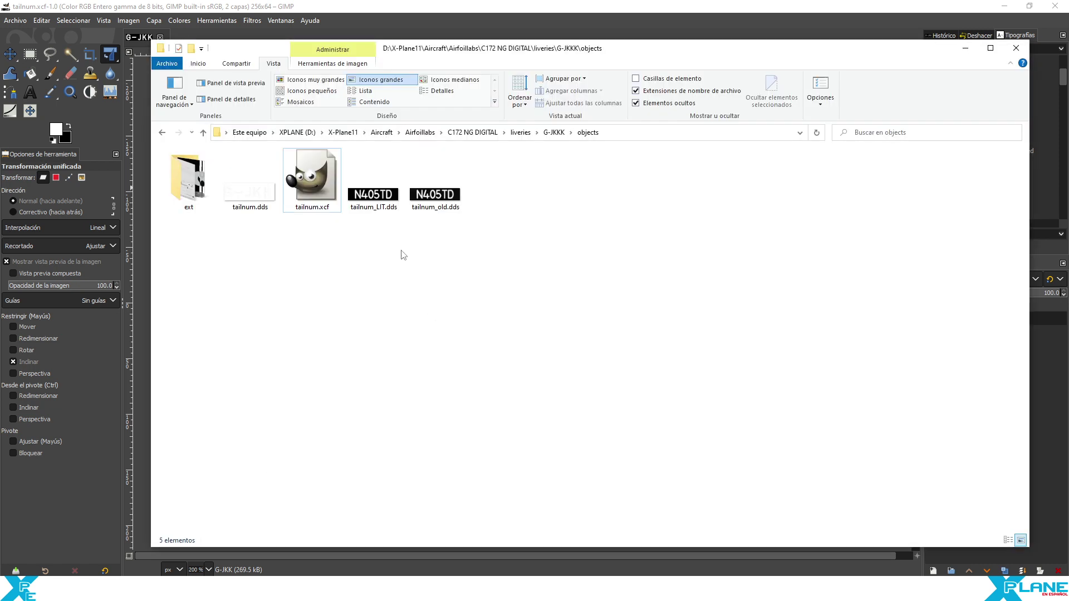
pyautogui.click(255, 197)
pyautogui.click(377, 204)
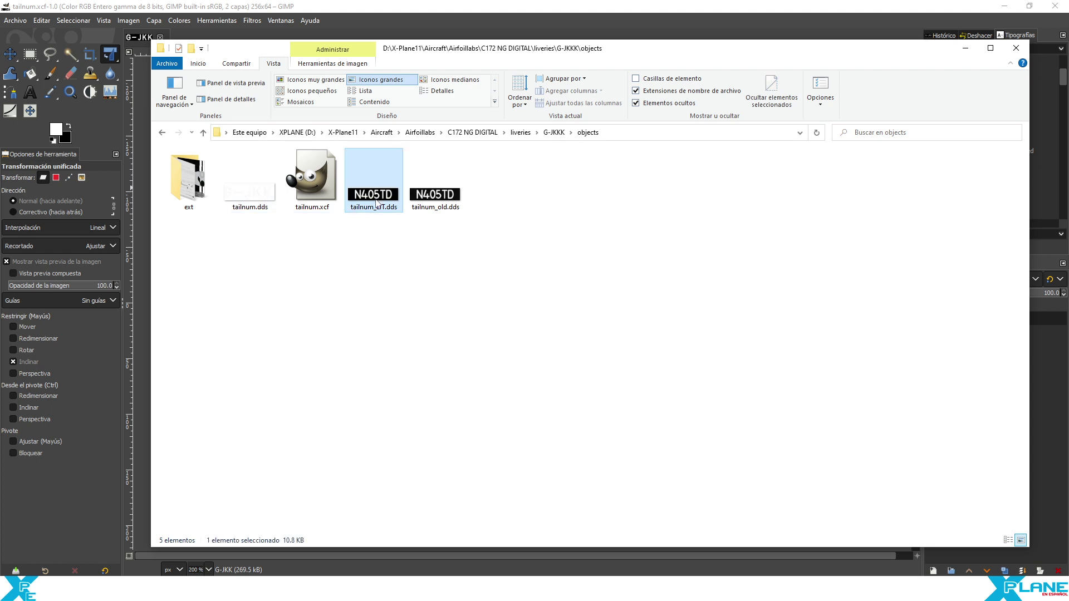
pyautogui.press('Left')
pyautogui.press('Left')
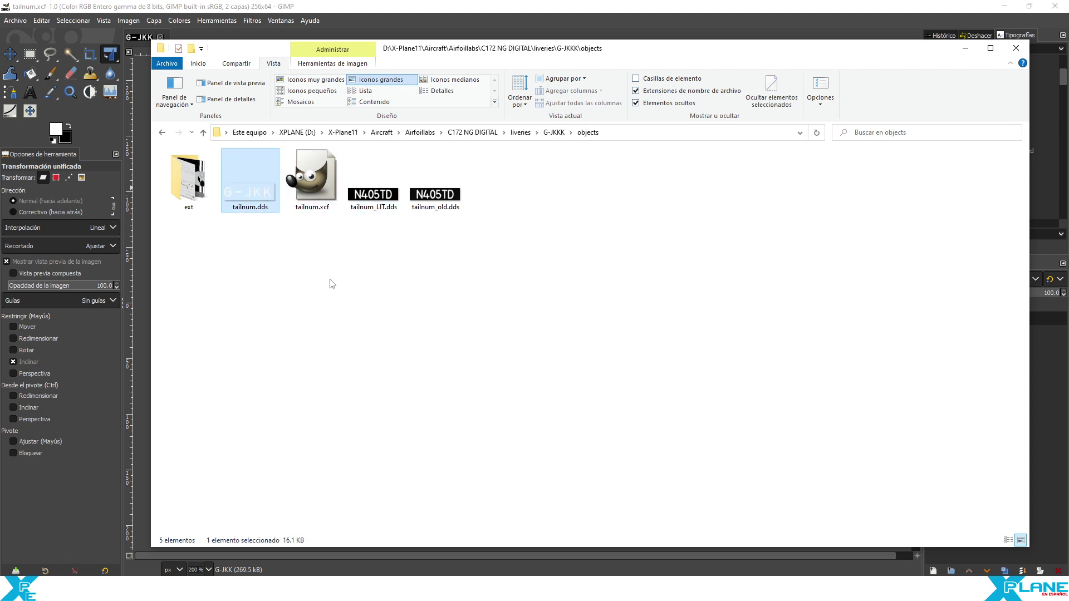
pyautogui.click(331, 284)
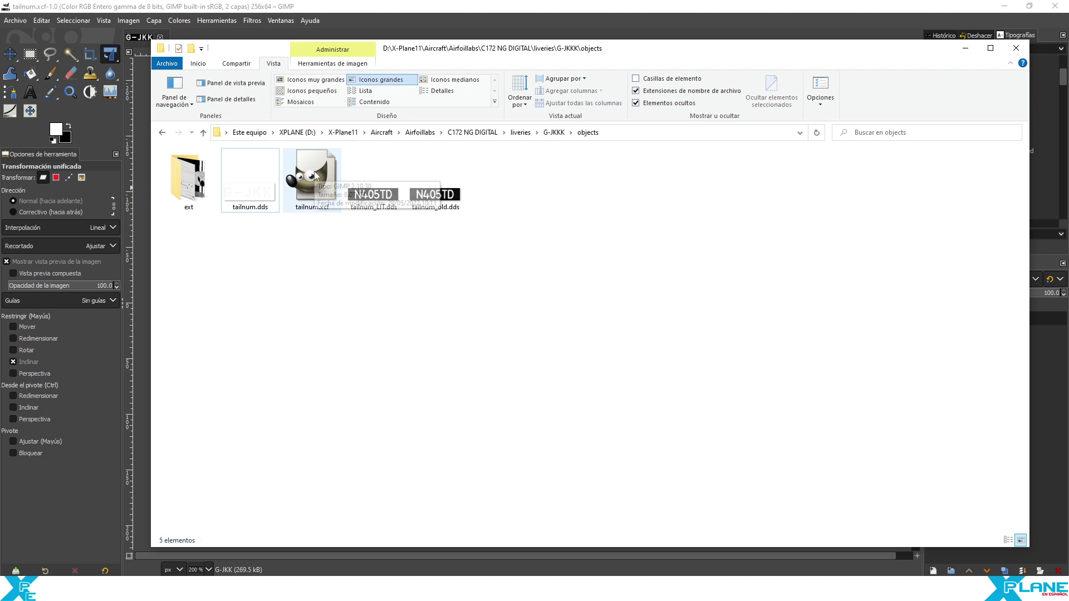
# Step: Return to GIMP and save the tailnum.xcf project
pyautogui.click(313, 5)
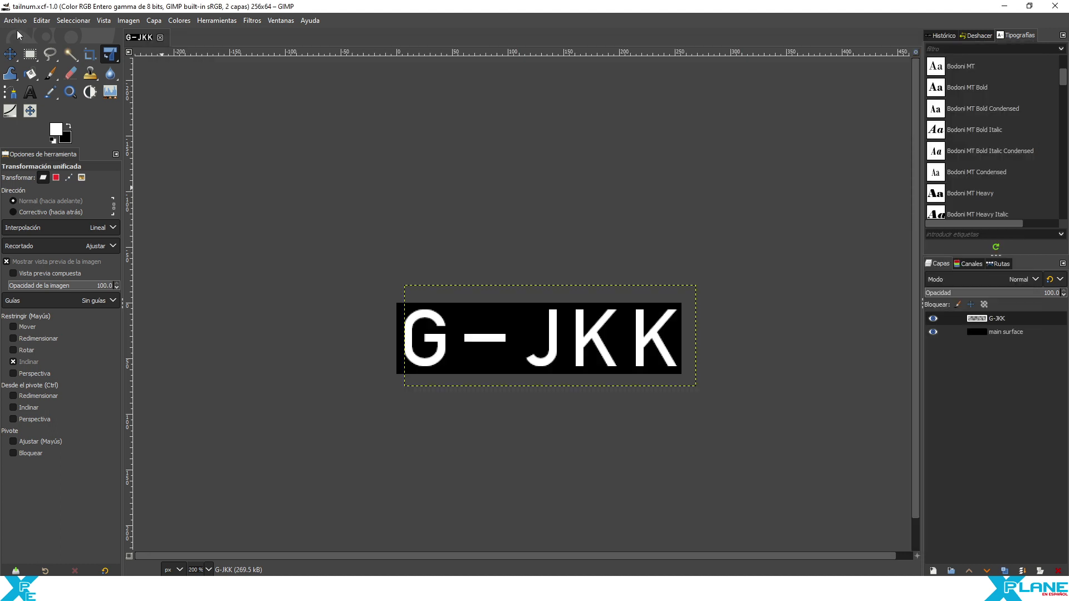
pyautogui.click(15, 20)
pyautogui.click(67, 148)
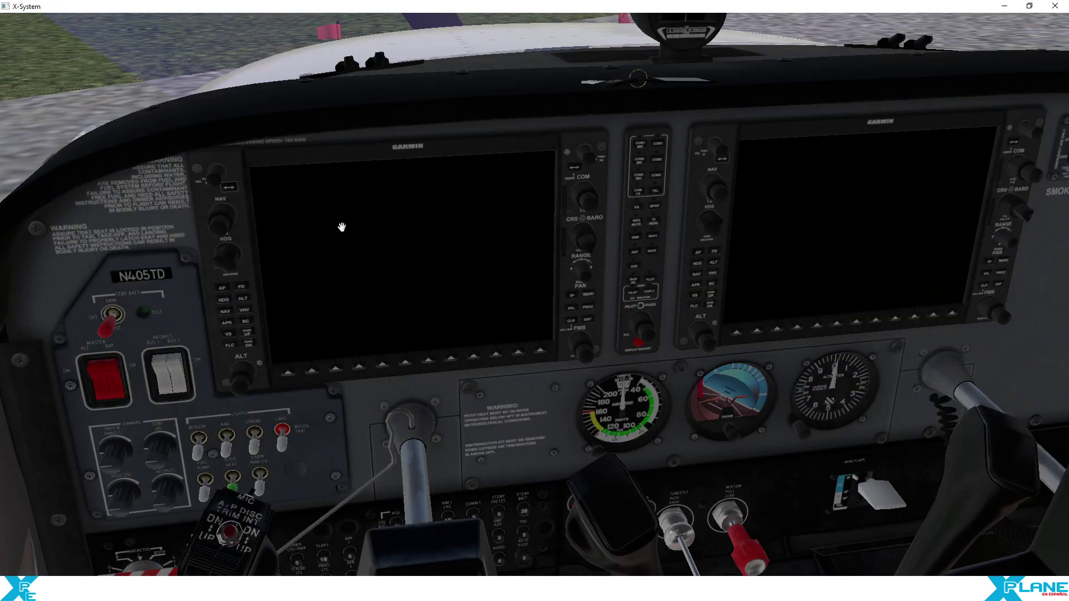
# Step: Check the aircraft from outside and in the cockpit in X-Plane, and reload the current aircraft with its art
pyautogui.hotkey('shift', '7')
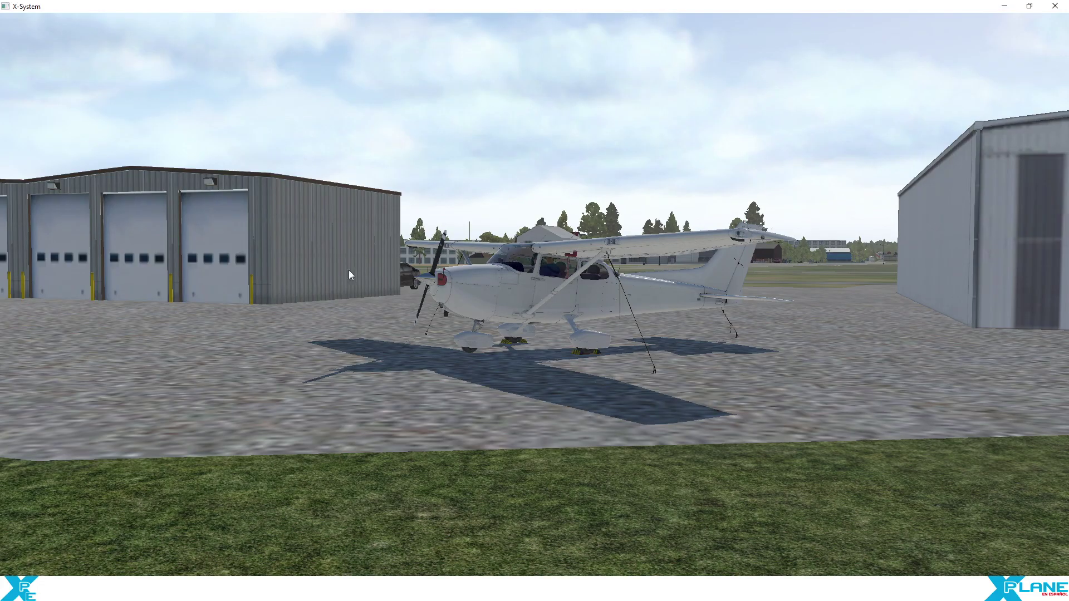
pyautogui.hotkey('shift', '9')
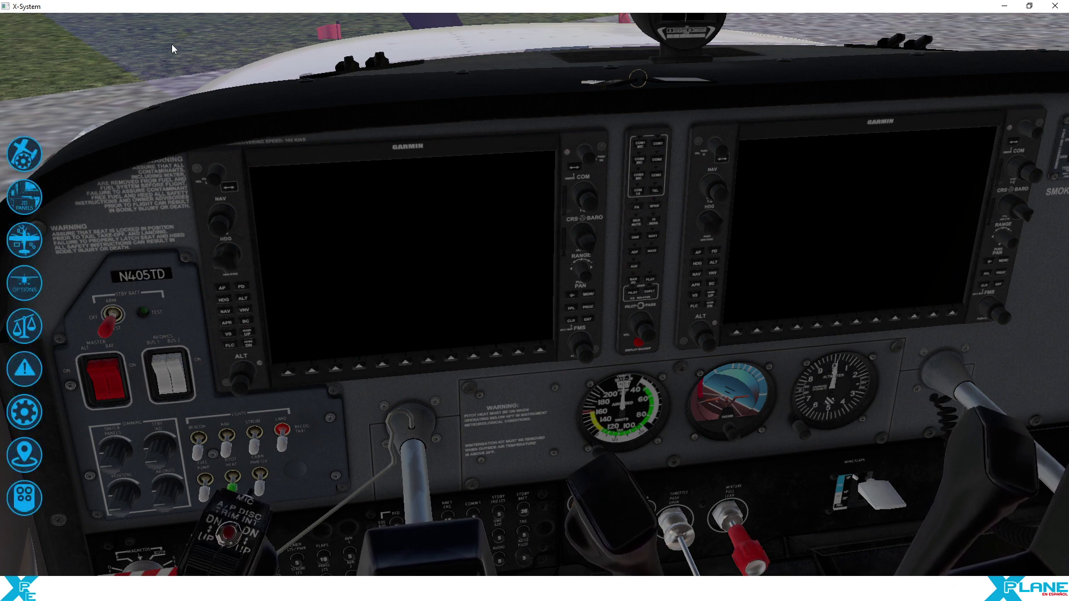
pyautogui.click(141, 21)
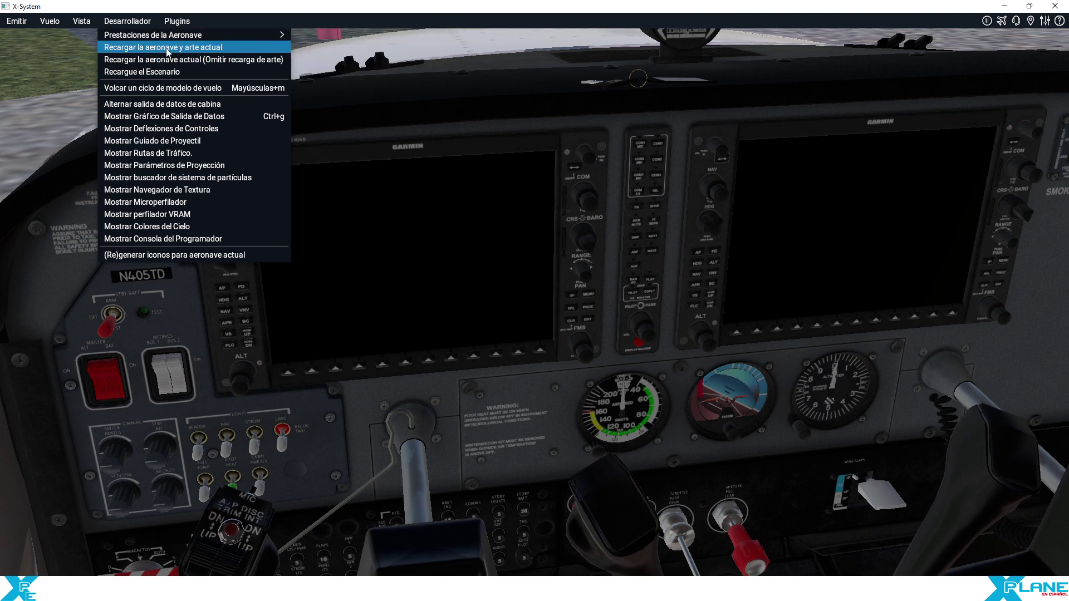
pyautogui.click(191, 48)
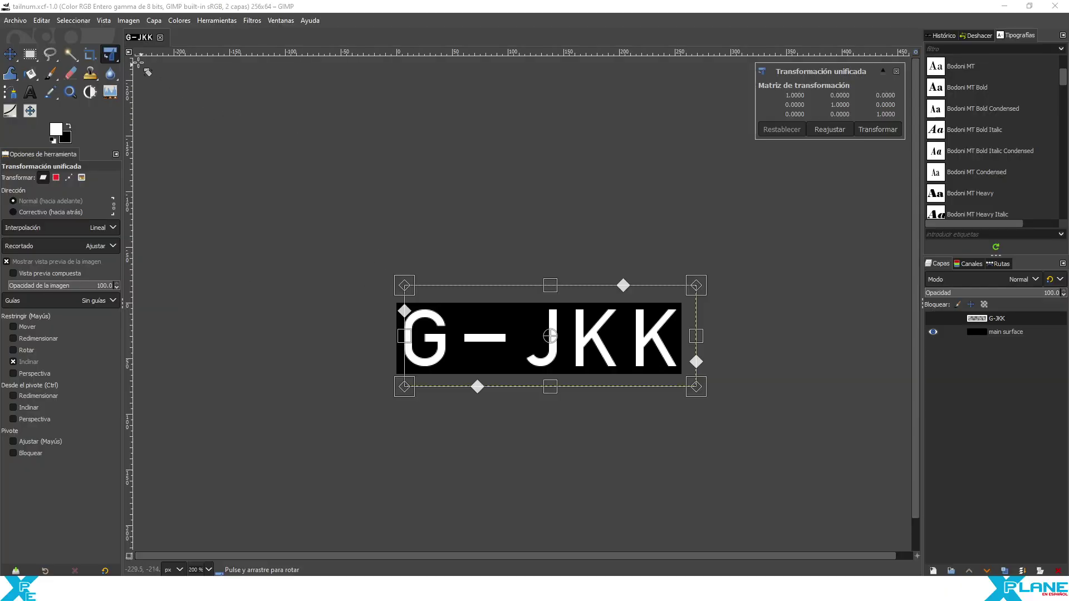
# Step: Merge the visible G-JKK and main surface layers in GIMP, expanding the merged layer as necessary
pyautogui.click(11, 54)
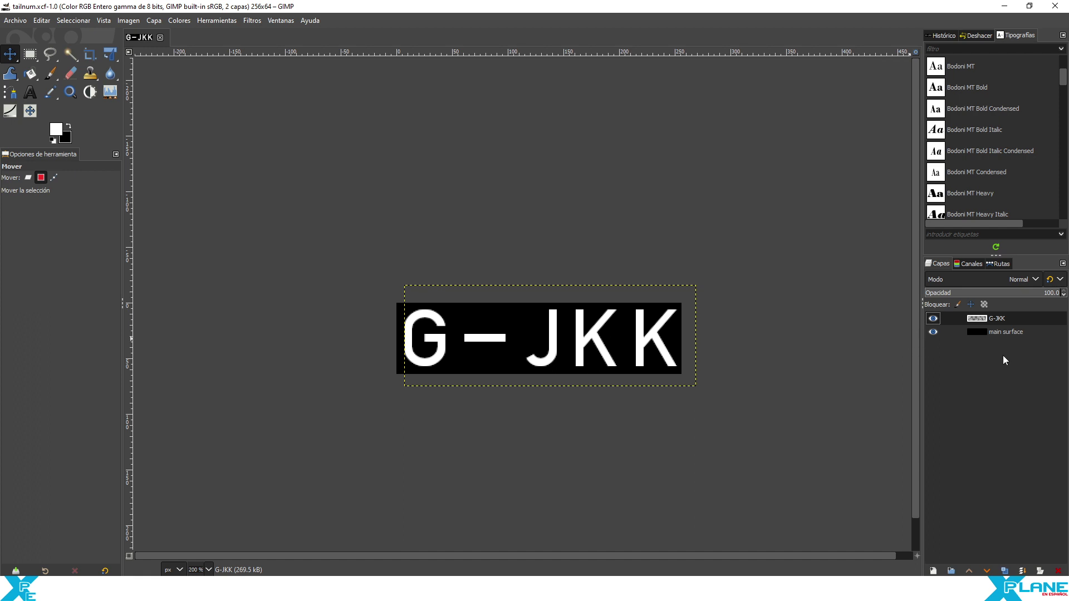
pyautogui.rightClick(997, 320)
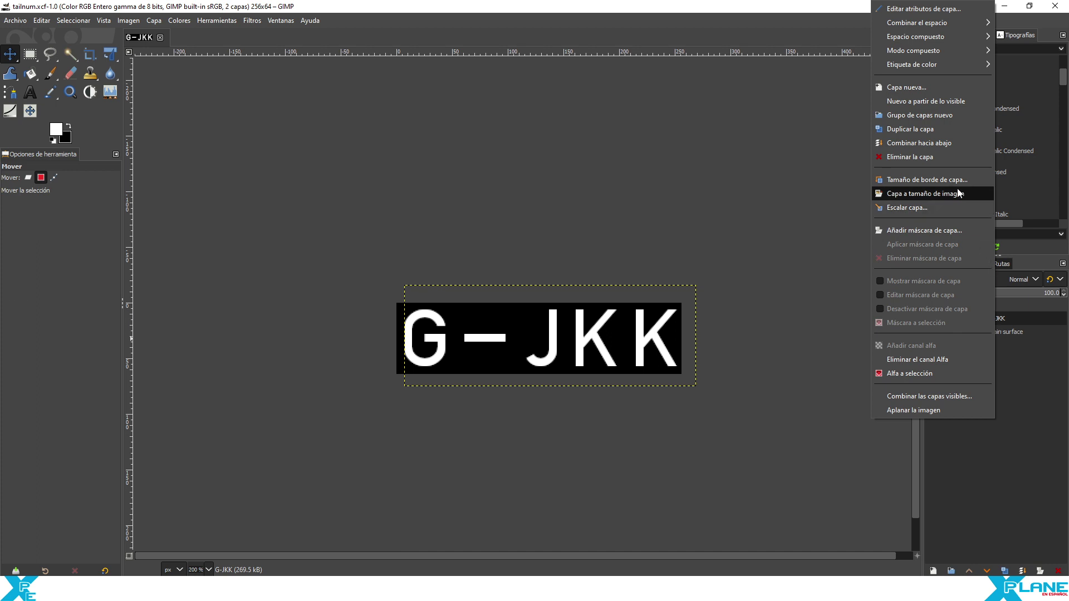
pyautogui.click(954, 396)
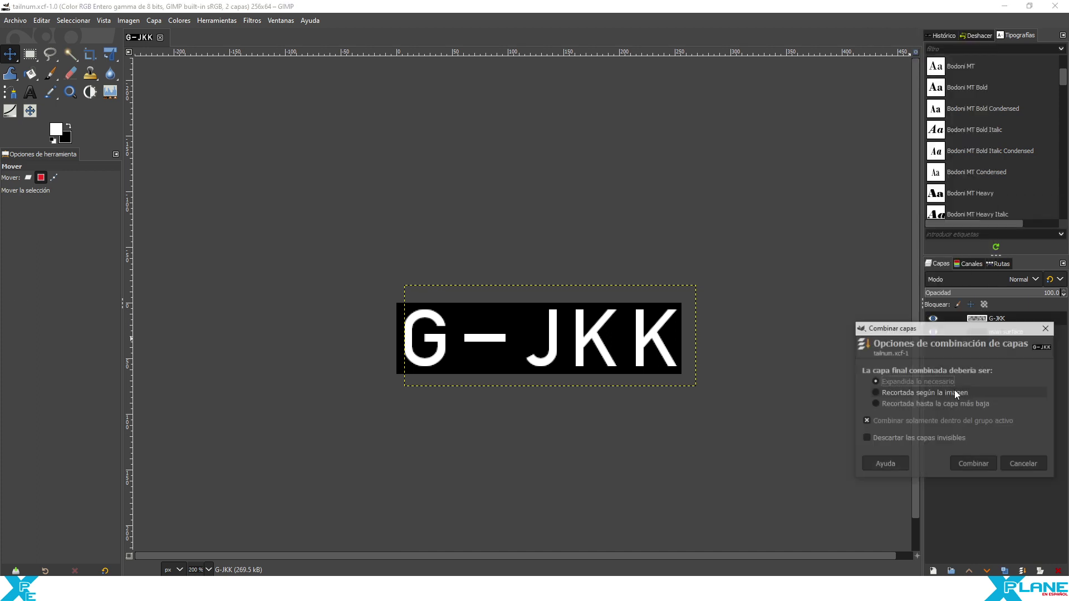
pyautogui.click(980, 466)
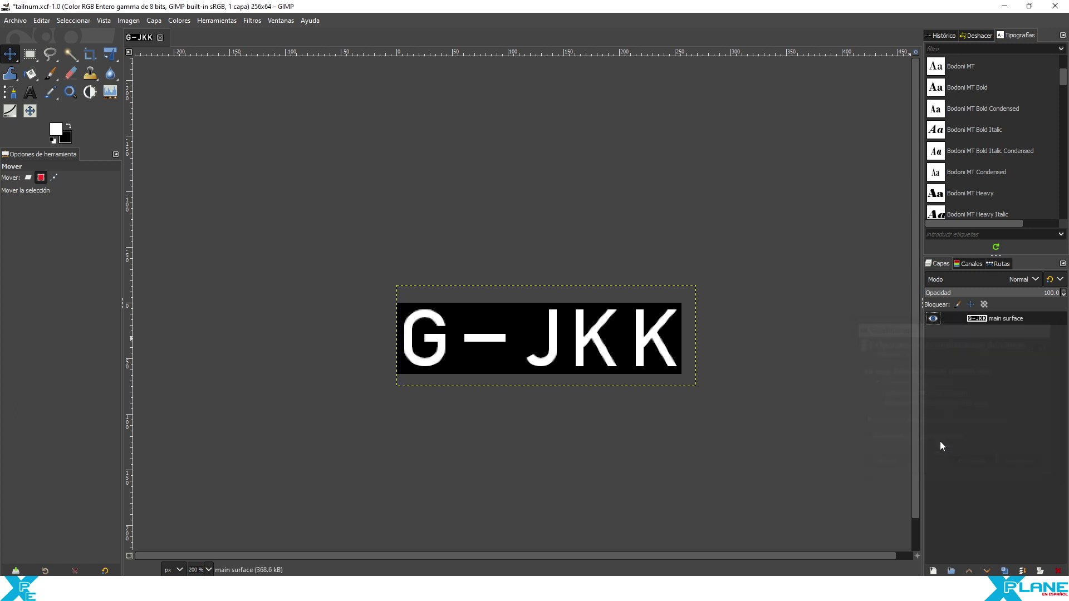
# Step: Export the merged image over the existing tailnum.dds with BC1 / DXT1 compression and generated mipmaps
pyautogui.click(15, 22)
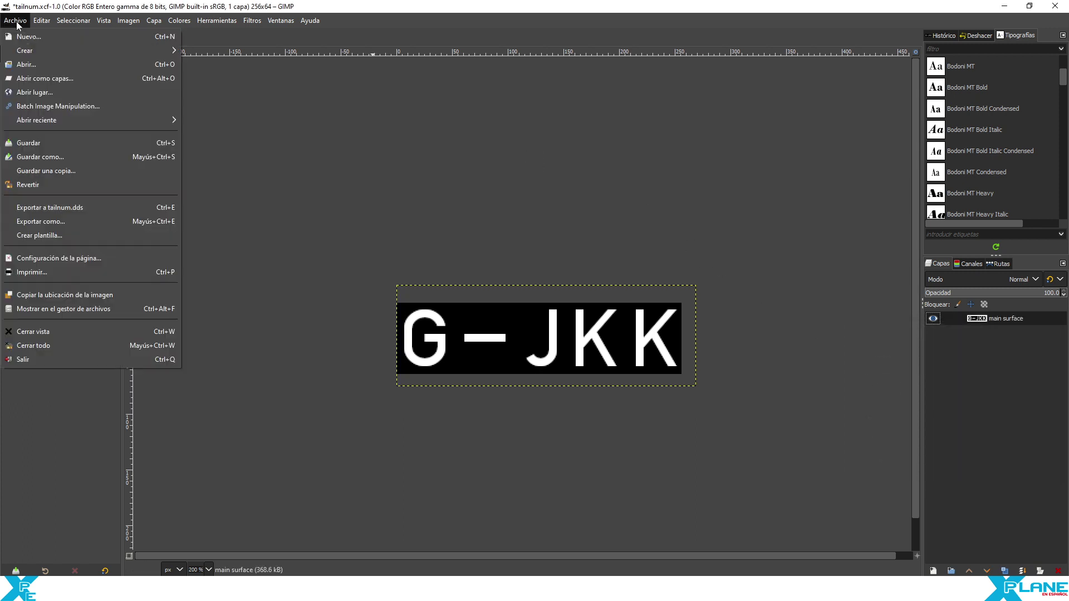
pyautogui.click(64, 222)
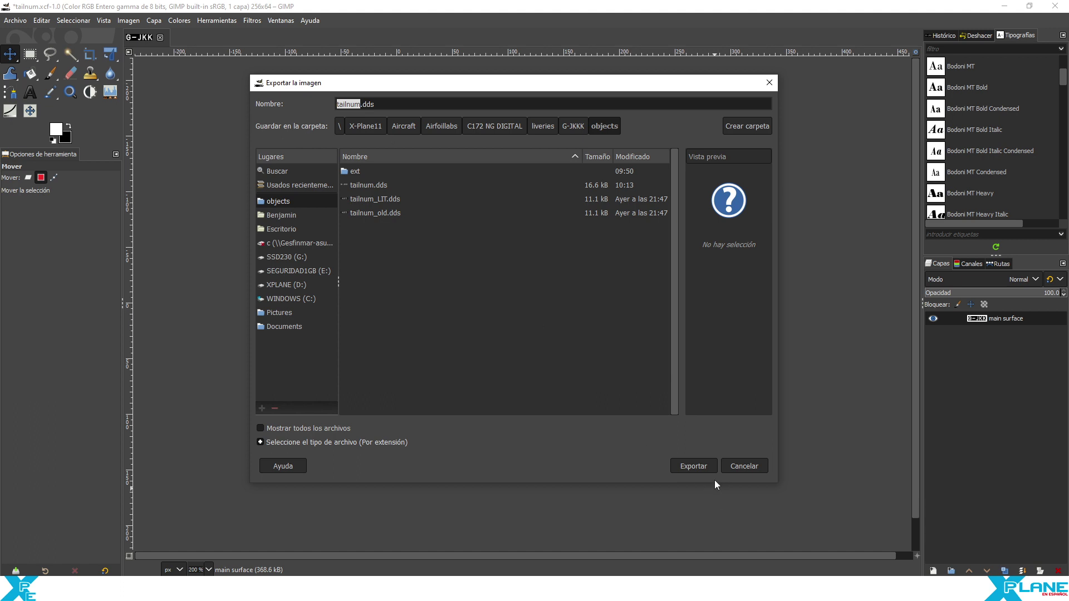
pyautogui.click(693, 466)
pyautogui.click(547, 333)
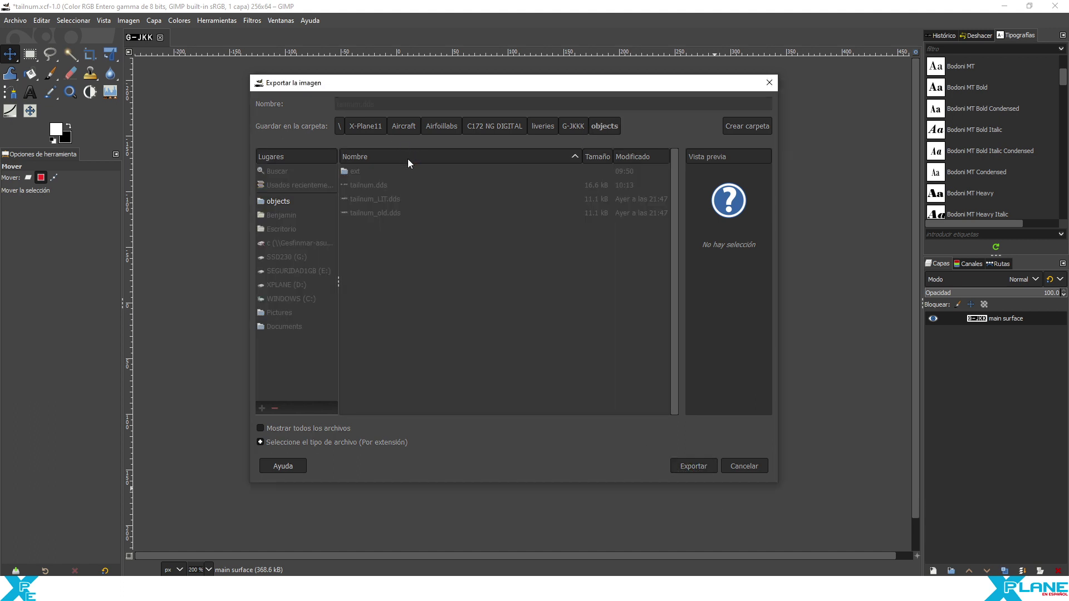
pyautogui.moveTo(173, 70); pyautogui.dragTo(493, 105)
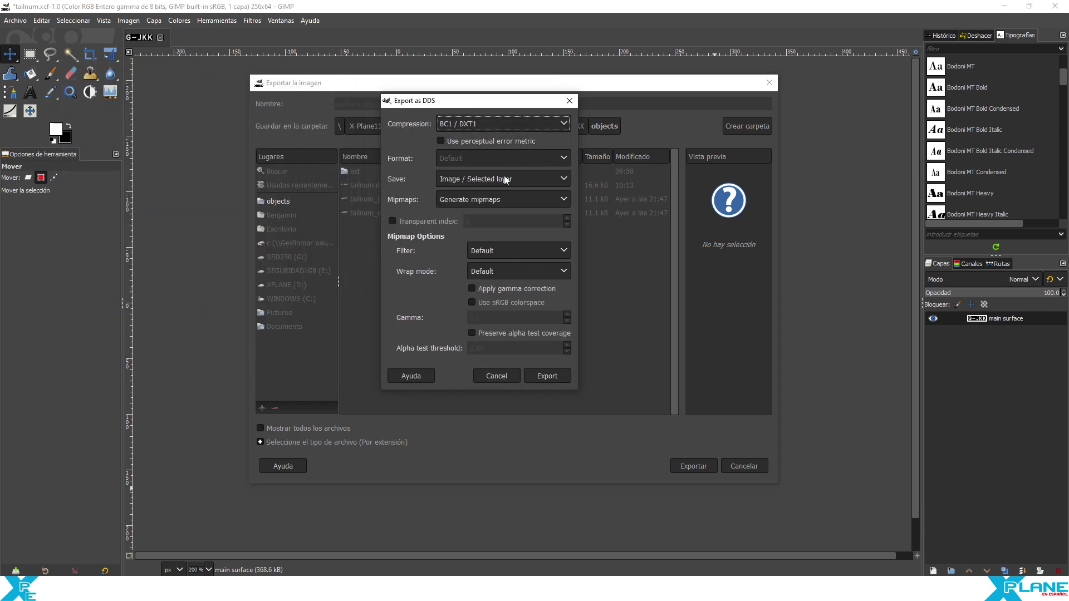
pyautogui.click(546, 374)
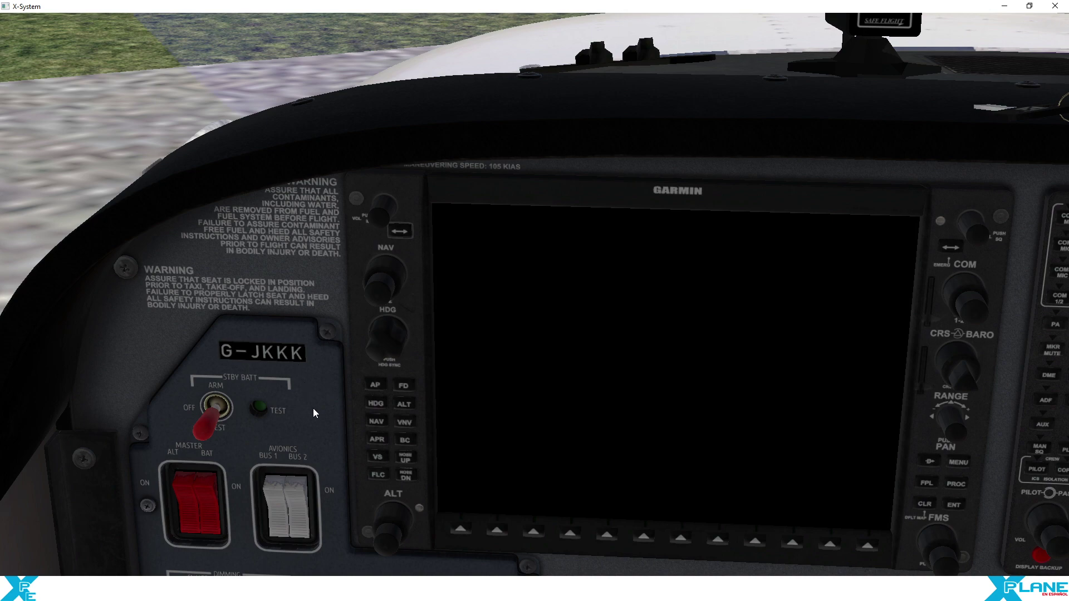
# Step: Switch to GIMP and review the available layer commands for the merged main surface layer
pyautogui.hotkey('alt', 'Tab')
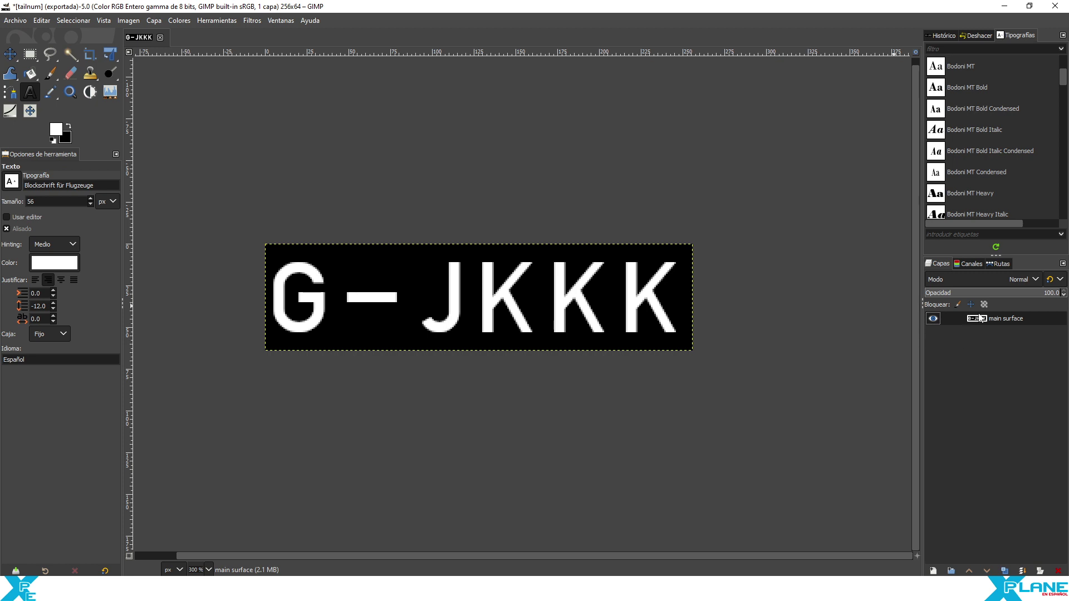
pyautogui.rightClick(1001, 316)
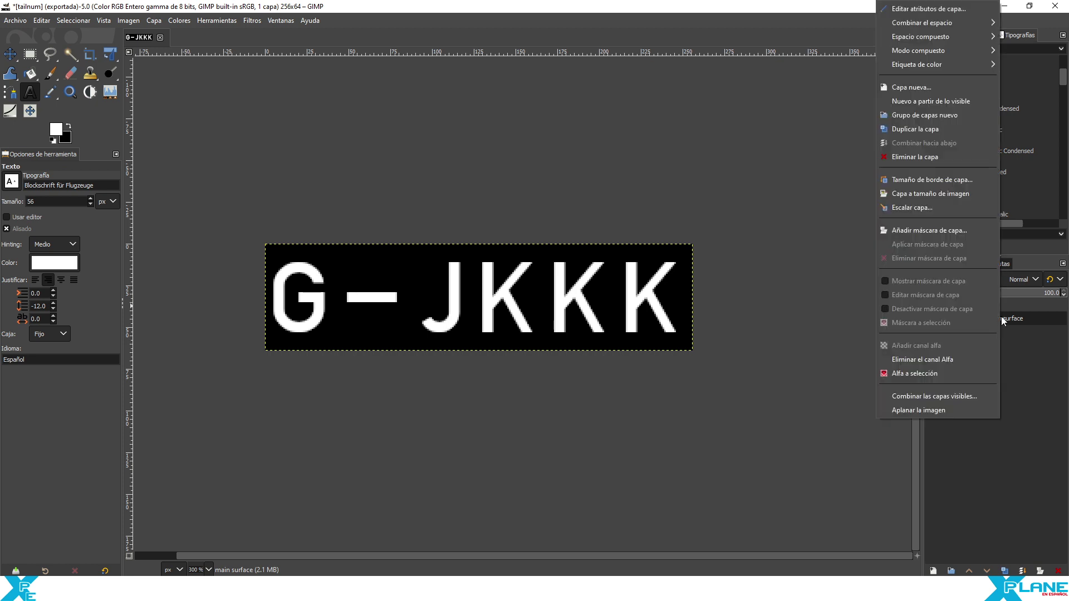
pyautogui.click(1037, 369)
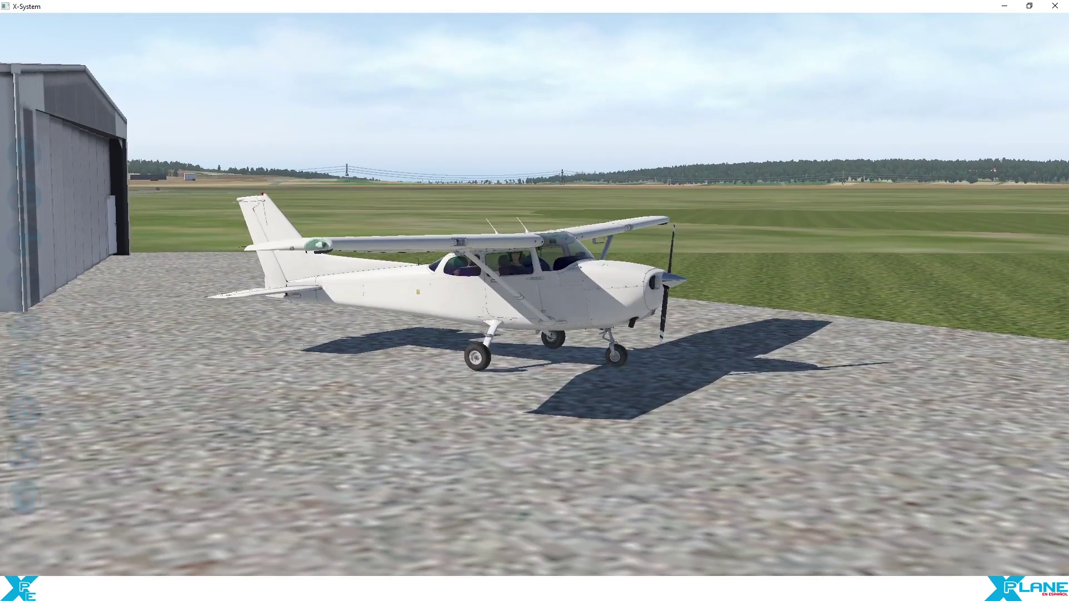
# Step: Fit the wheel fairings to the parked aircraft through its equipment options in X-Plane
pyautogui.moveTo(33, 286)
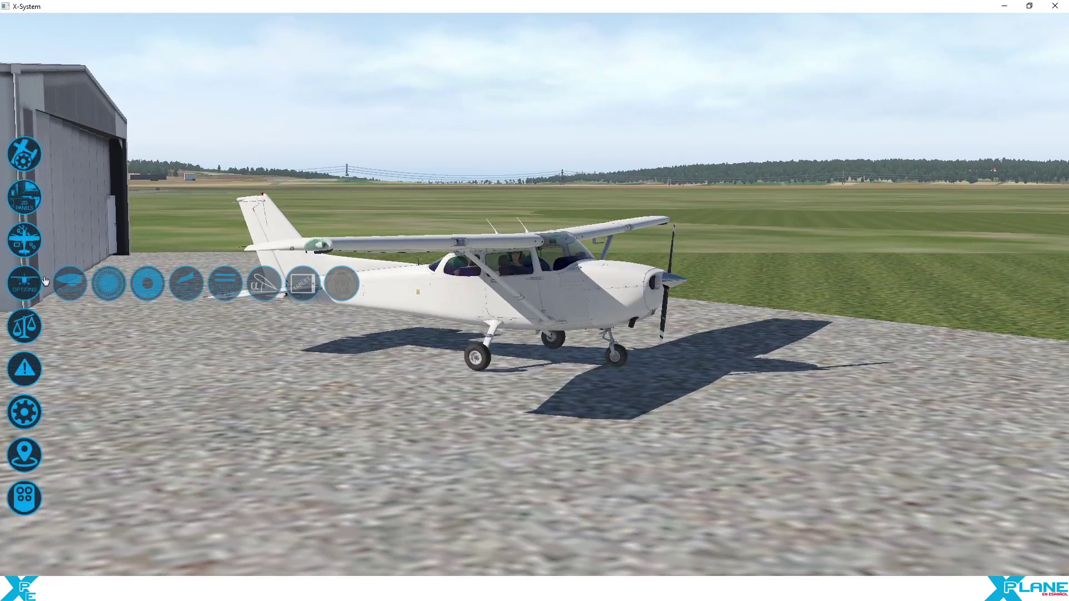
pyautogui.click(70, 286)
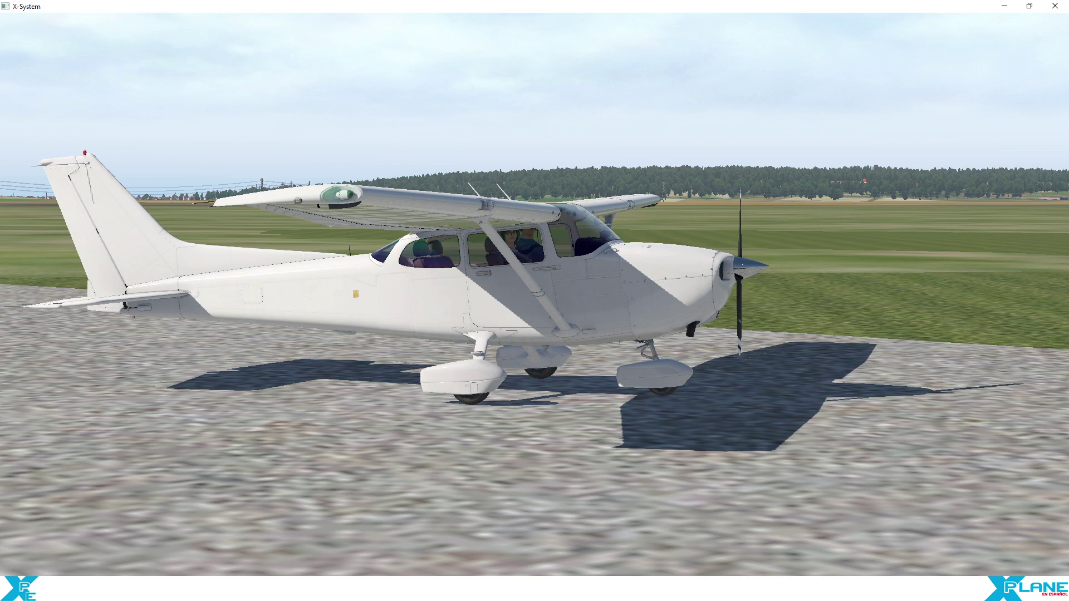
pyautogui.moveTo(32, 365)
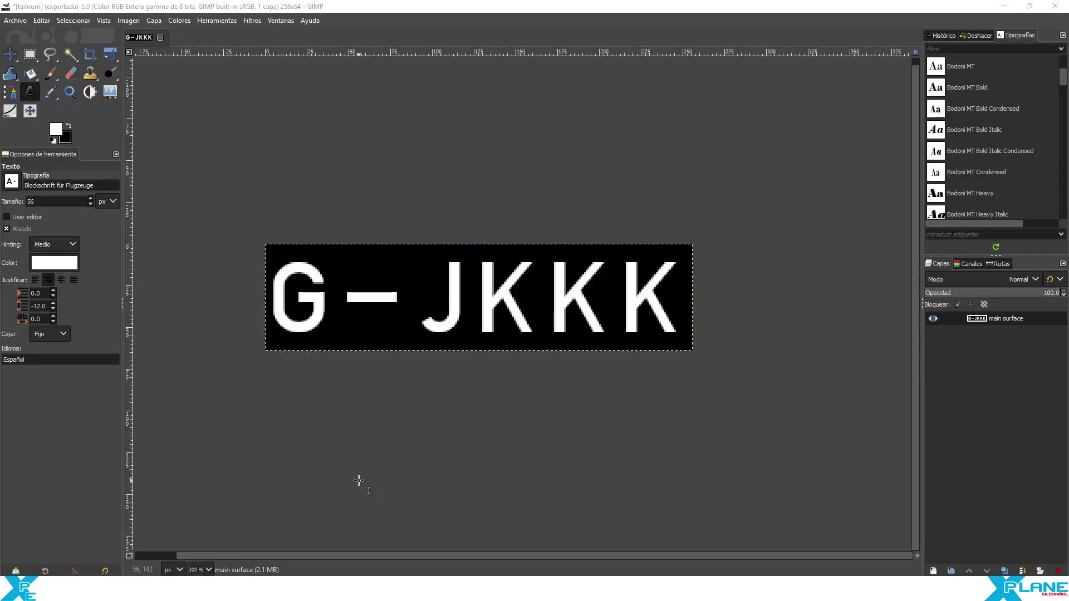
# Step: Switch to File Explorer and inspect tailnum_old.dds and tailnum_LIT.dds in the livery's objects folder
pyautogui.hotkey('alt', 'Tab')
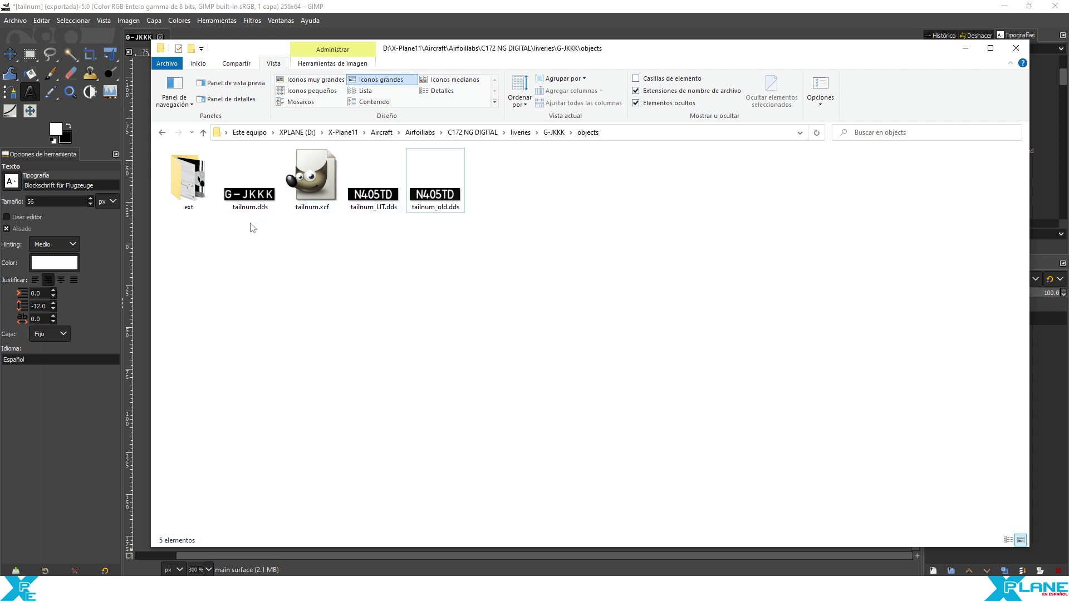
pyautogui.click(443, 196)
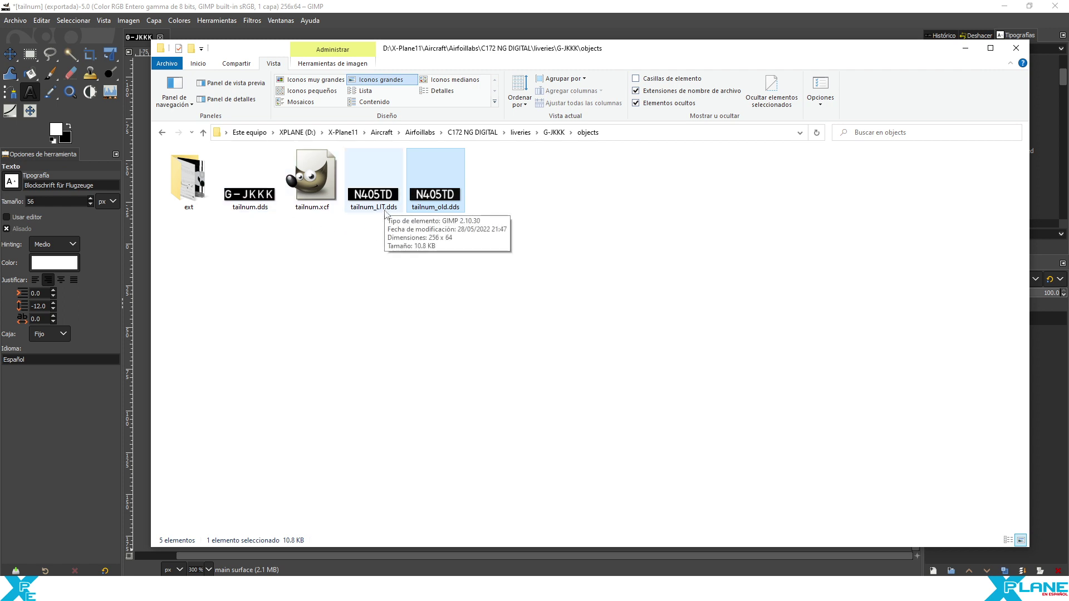
pyautogui.click(389, 250)
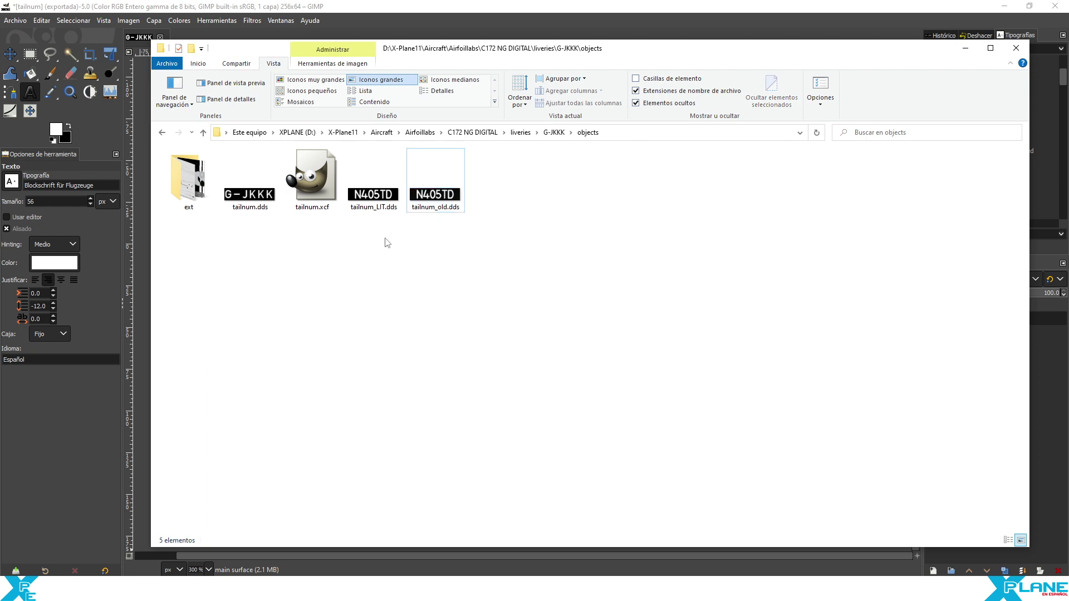
# Step: Duplicate tailnum.dds within the G-JKKK livery's objects folder
pyautogui.moveTo(252, 203); pyautogui.dragTo(335, 266)
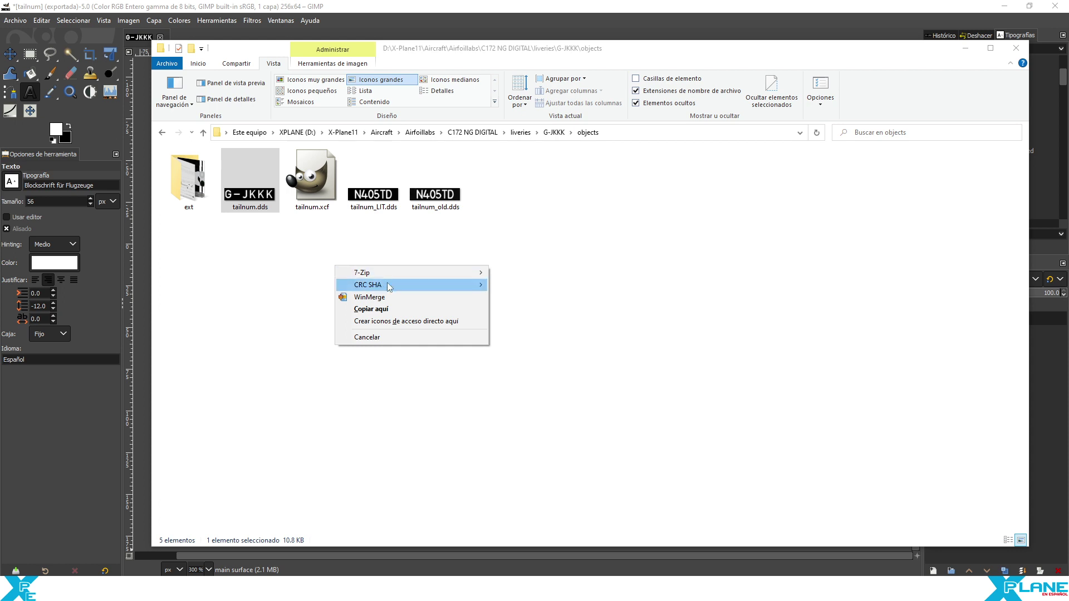
pyautogui.click(305, 248)
pyautogui.rightClick(261, 187)
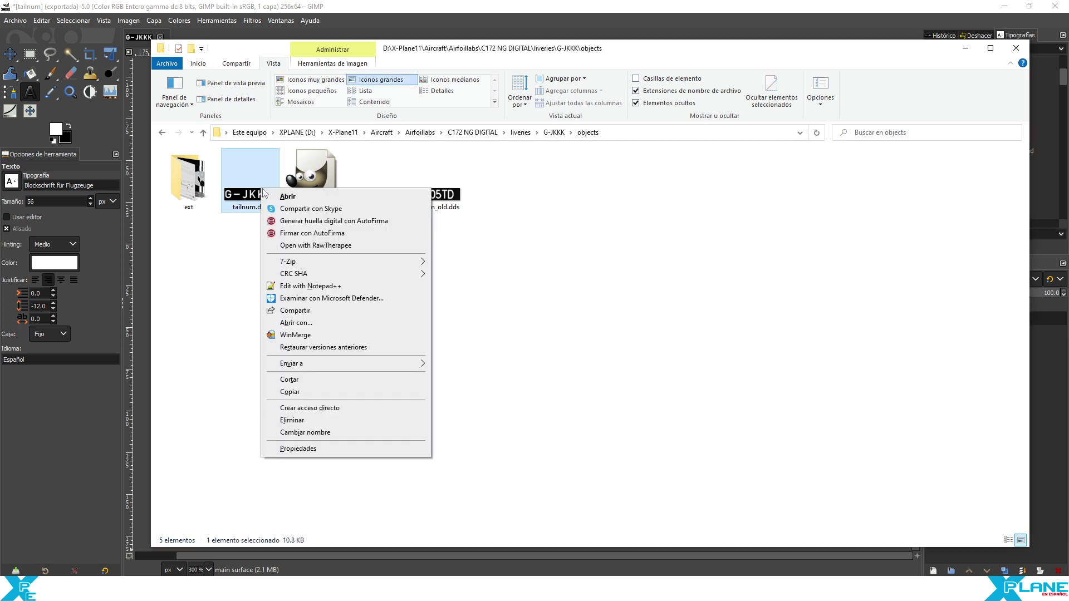
pyautogui.click(320, 392)
pyautogui.rightClick(358, 306)
pyautogui.click(396, 372)
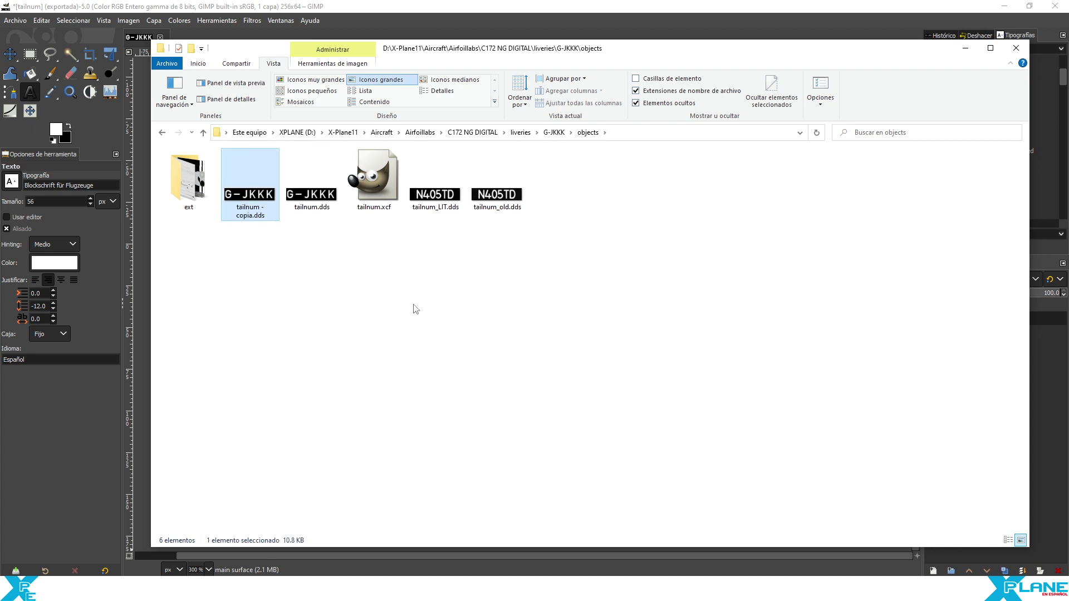
# Step: Copy the file name tailnum_LIT, and delete tailnum_LIT.dds and tailnum_old.dds from the objects folder
pyautogui.rightClick(442, 208)
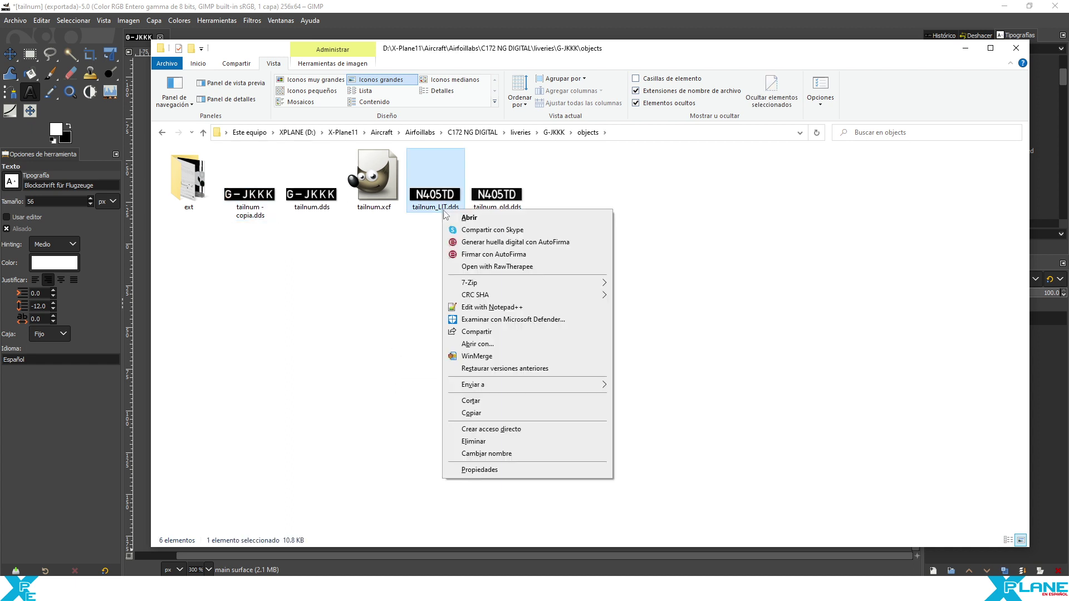
pyautogui.click(507, 459)
pyautogui.hotkey('ctrl', 'c')
pyautogui.moveTo(579, 249); pyautogui.dragTo(409, 149)
pyautogui.press('Delete')
pyautogui.press('Return')
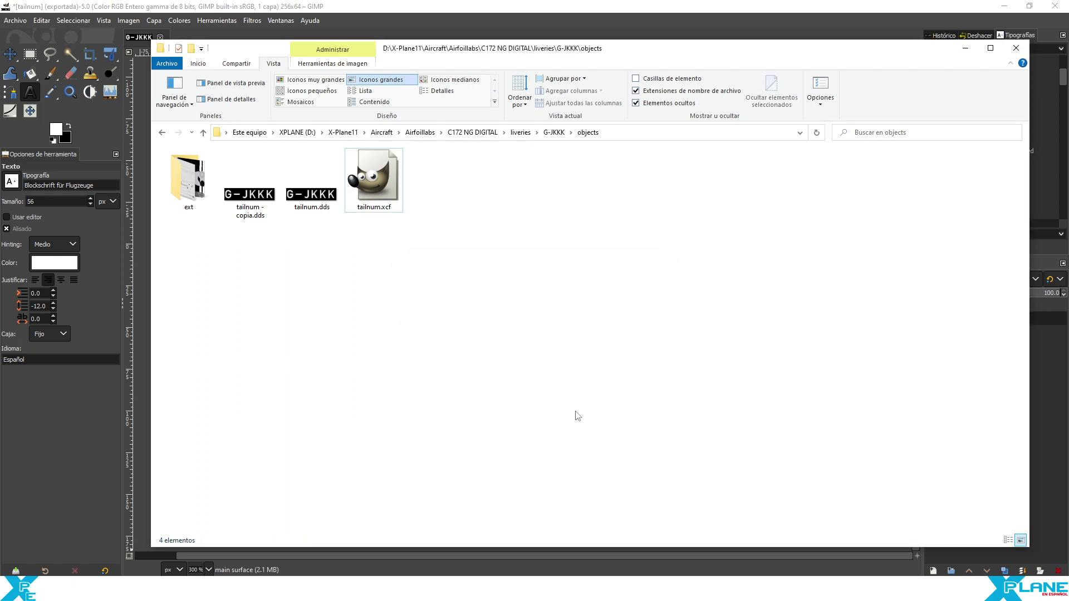
# Step: Rename the duplicated texture as tailnum_LIT.dds and return to GIMP
pyautogui.rightClick(256, 210)
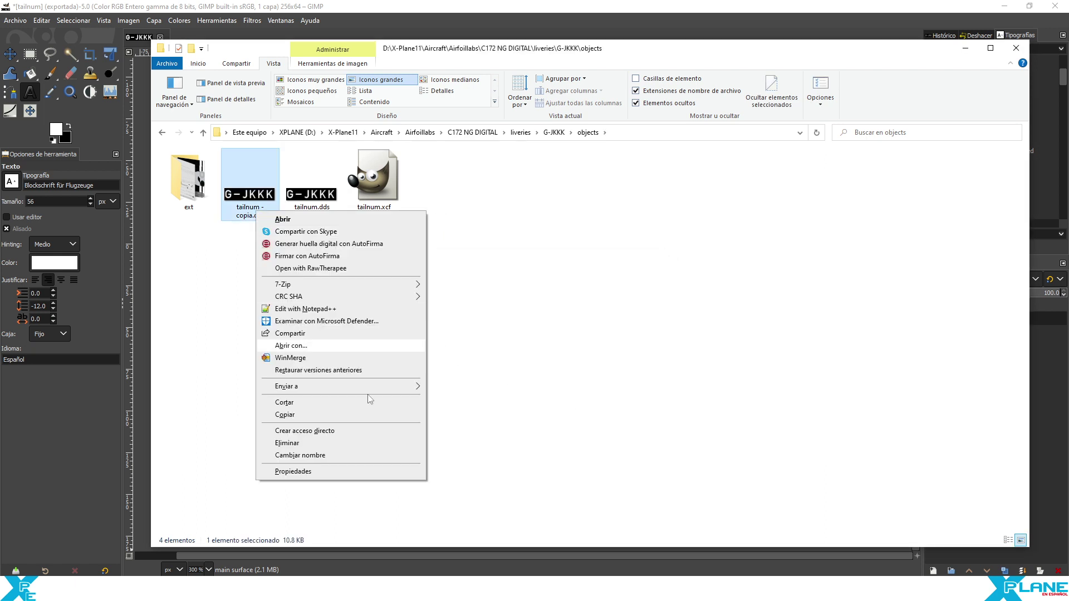
pyautogui.click(354, 458)
pyautogui.hotkey('ctrl', 'v')
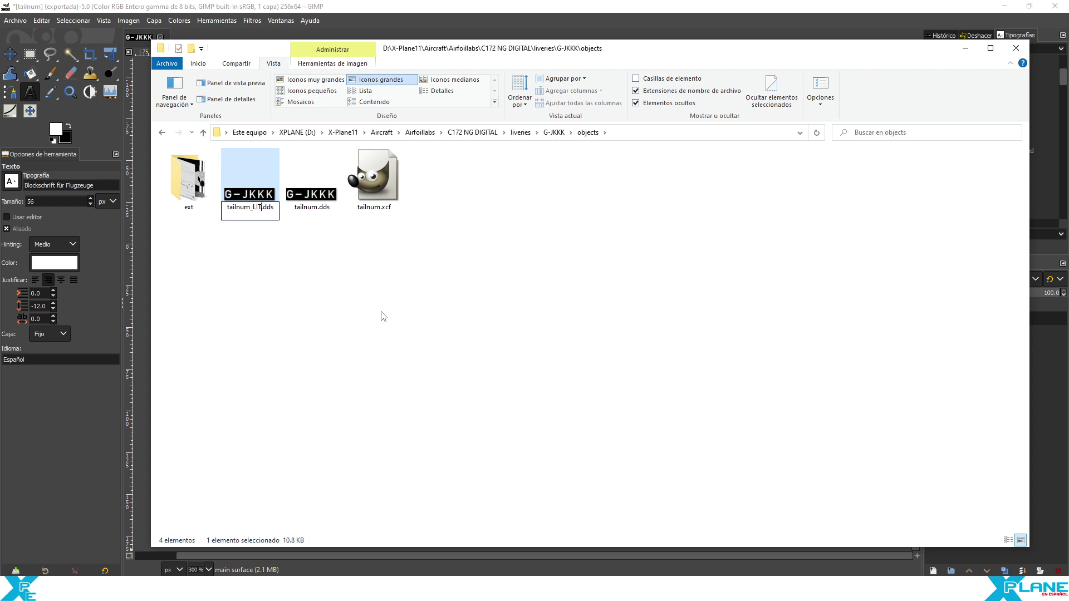
pyautogui.click(383, 316)
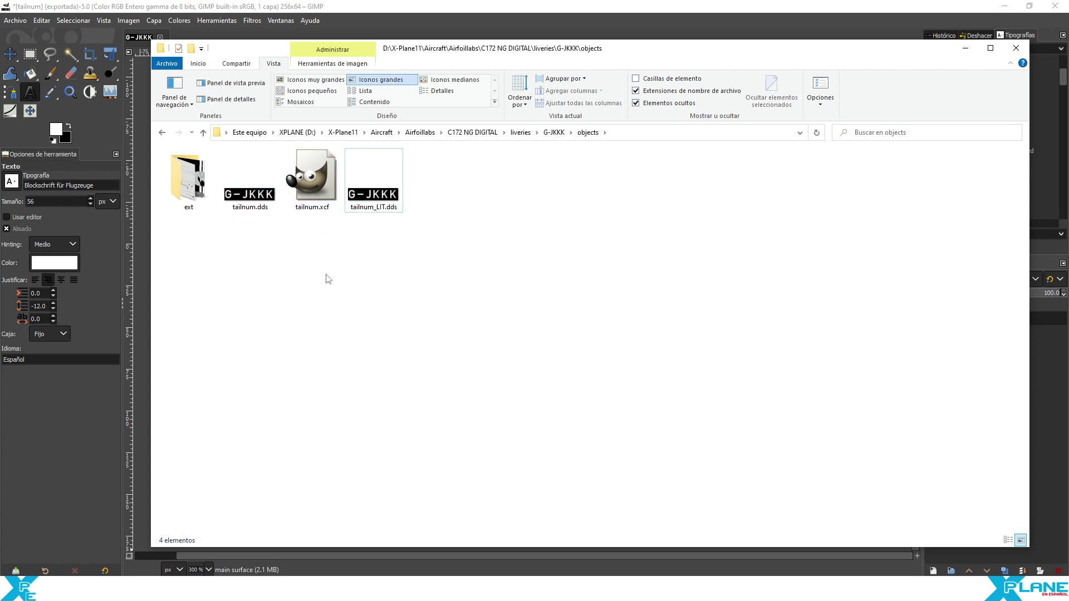
pyautogui.click(269, 6)
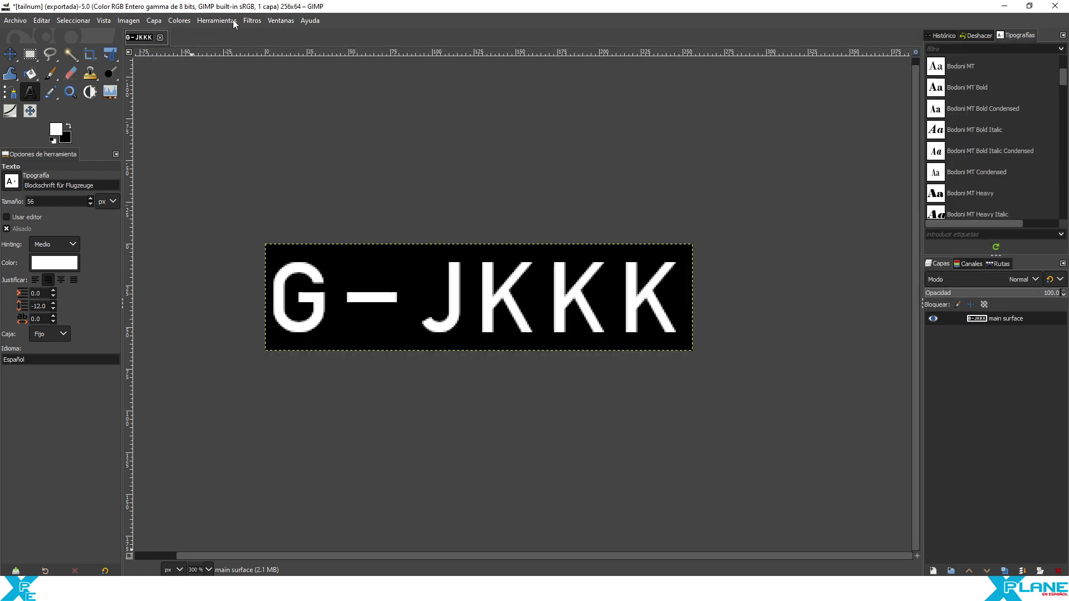